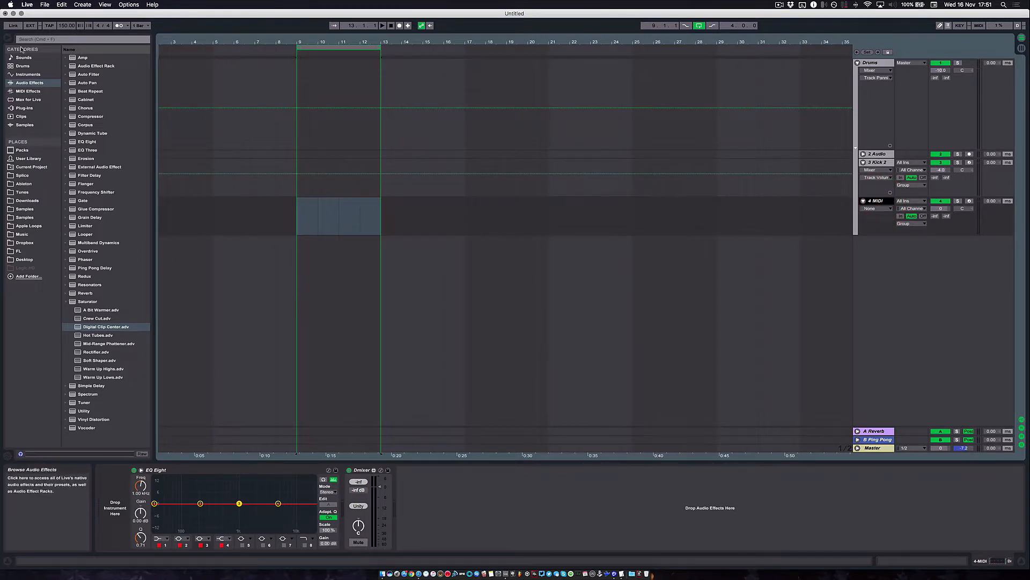
Step: Search the Samples category of the browser for "SNARE"
click(31, 124)
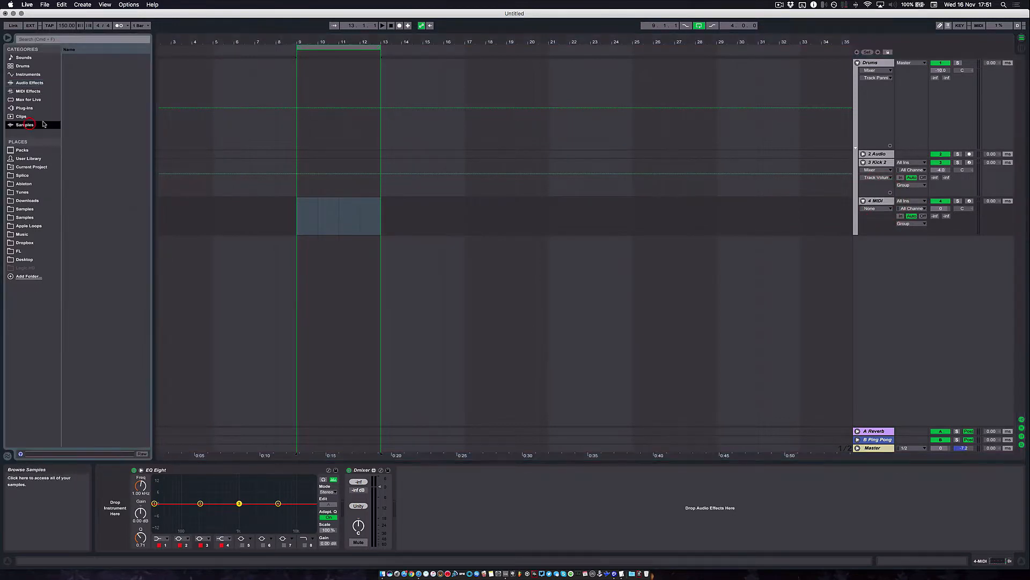
click(59, 40)
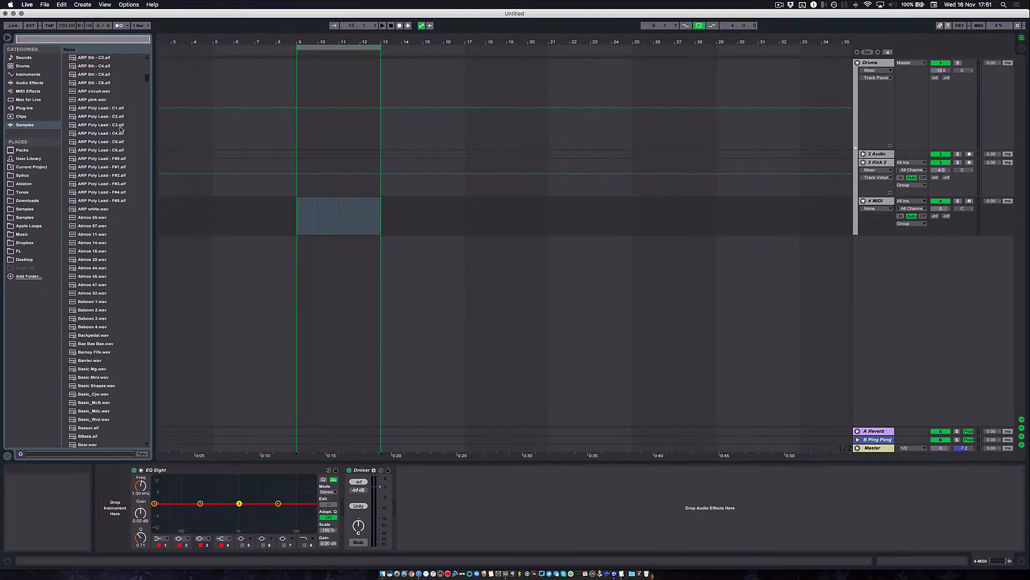
scroll(121, 130, up, 15)
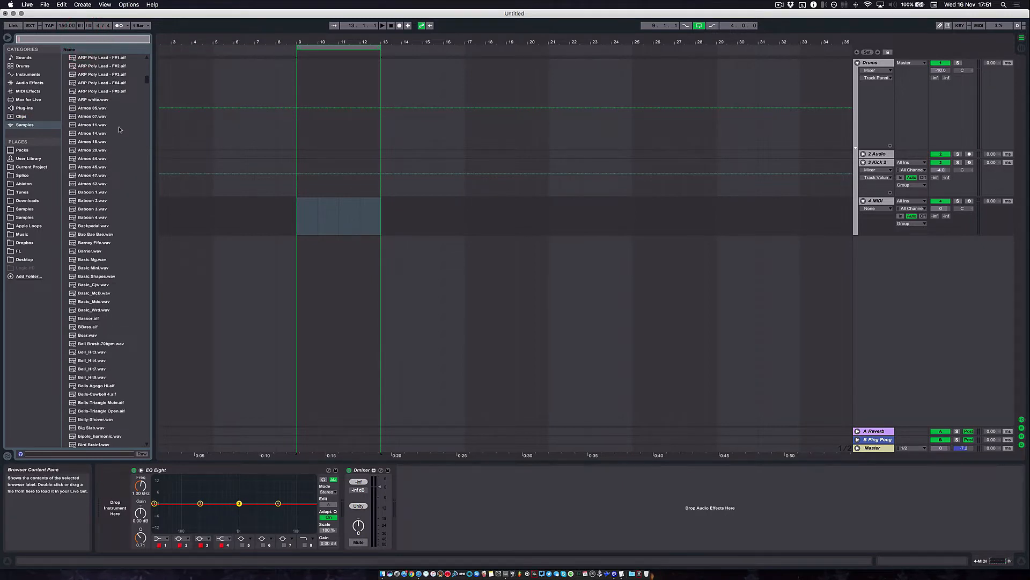
click(83, 39)
click(83, 40)
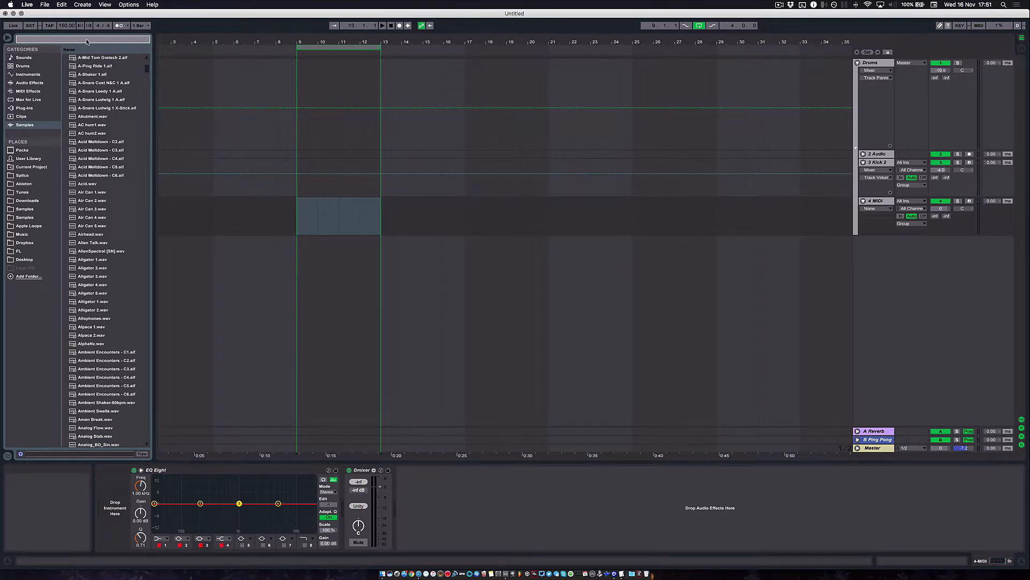
click(82, 41)
text(SNARE)
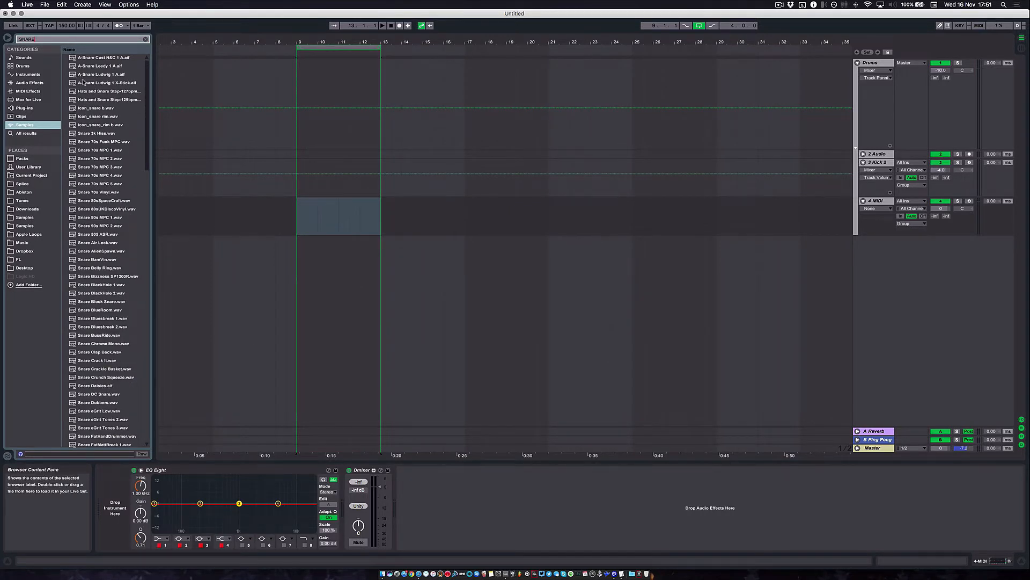
Step: Preview Snare LittleDM.wav from the snare samples and load it as the instrument of the empty MIDI track
scroll(91, 99, down, 20)
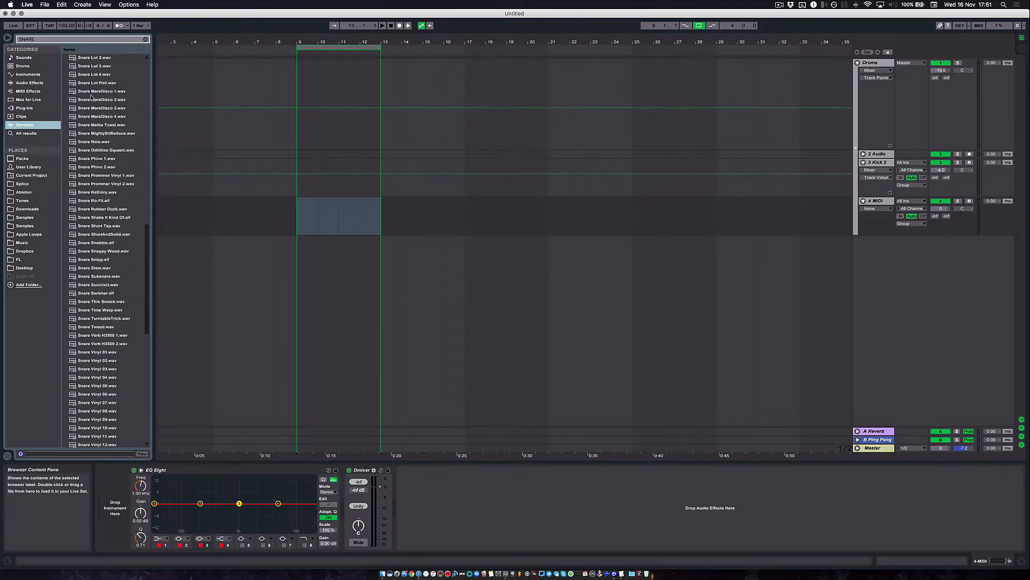
scroll(91, 96, up, 20)
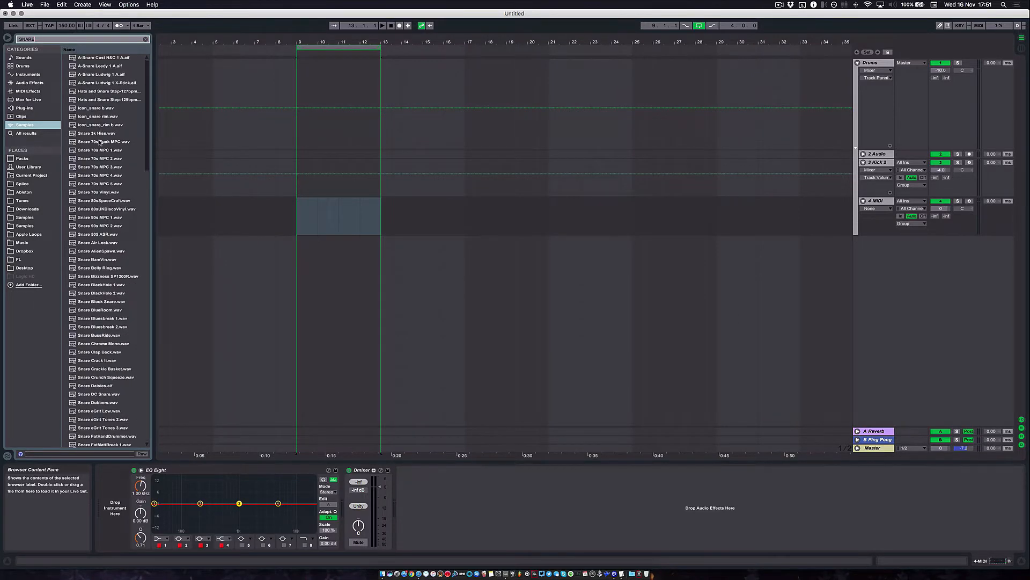
scroll(91, 214, down, 12)
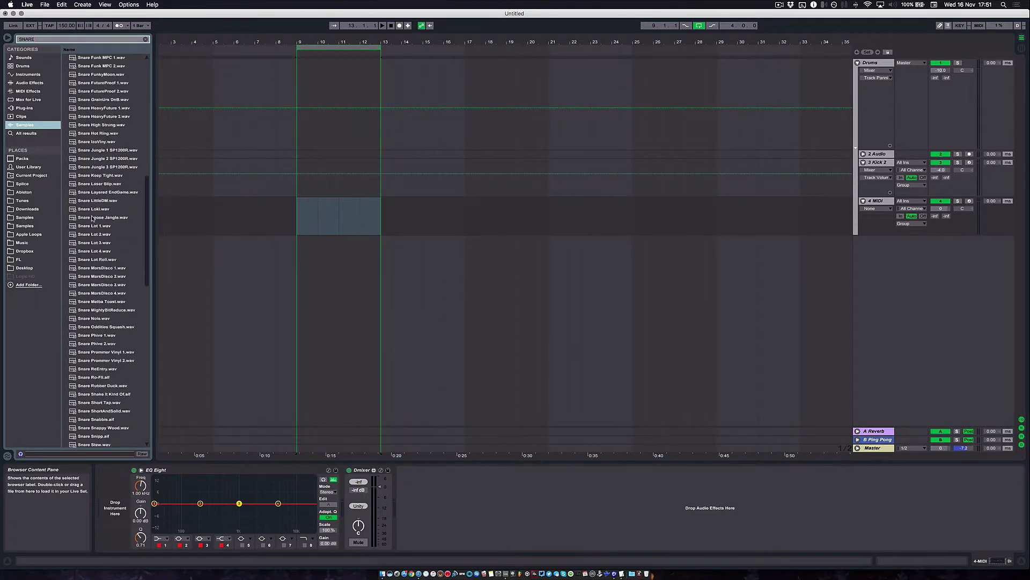
scroll(92, 218, down, 8)
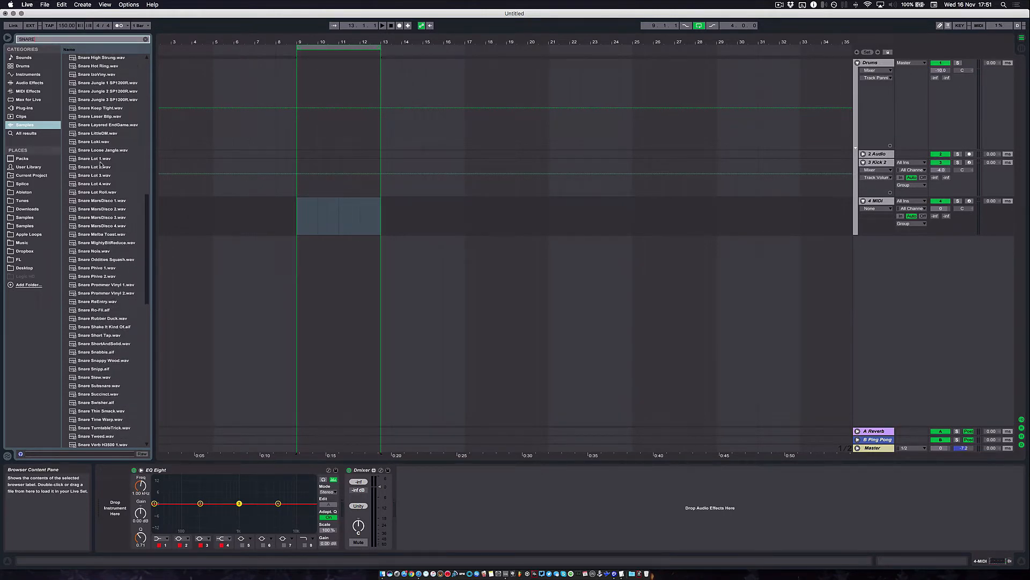
click(94, 133)
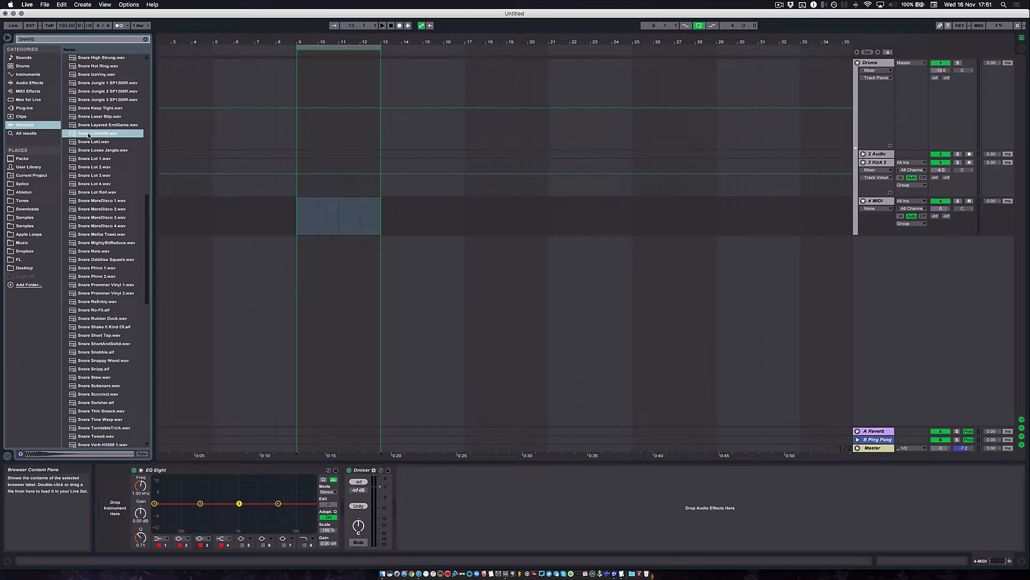
click(88, 133)
click(96, 134)
click(95, 133)
drag(95, 133, 122, 503)
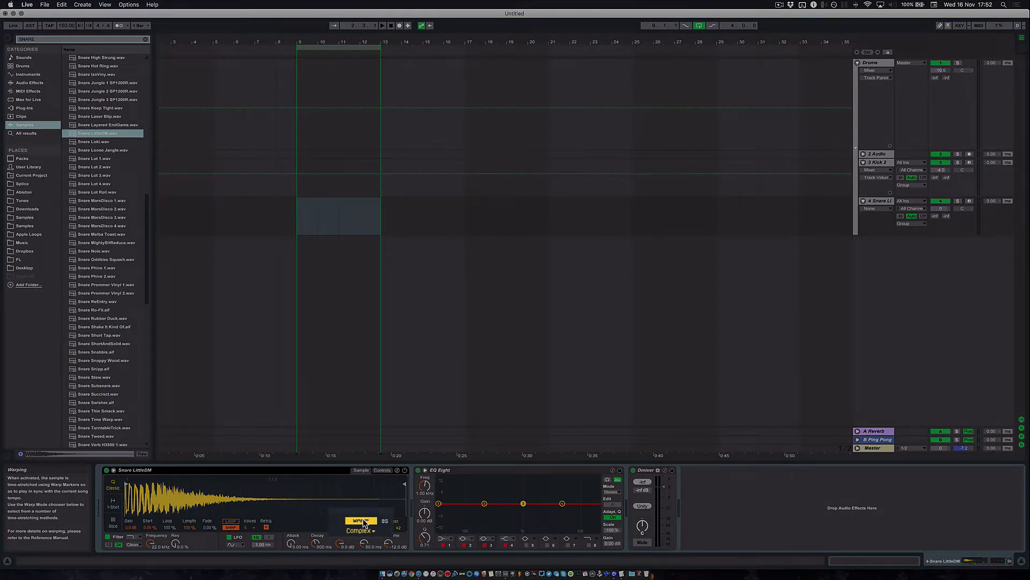
Step: Turn off Warp for the Snare LittleDM sample and arm its track, auditioning the sound with and without warping
click(363, 521)
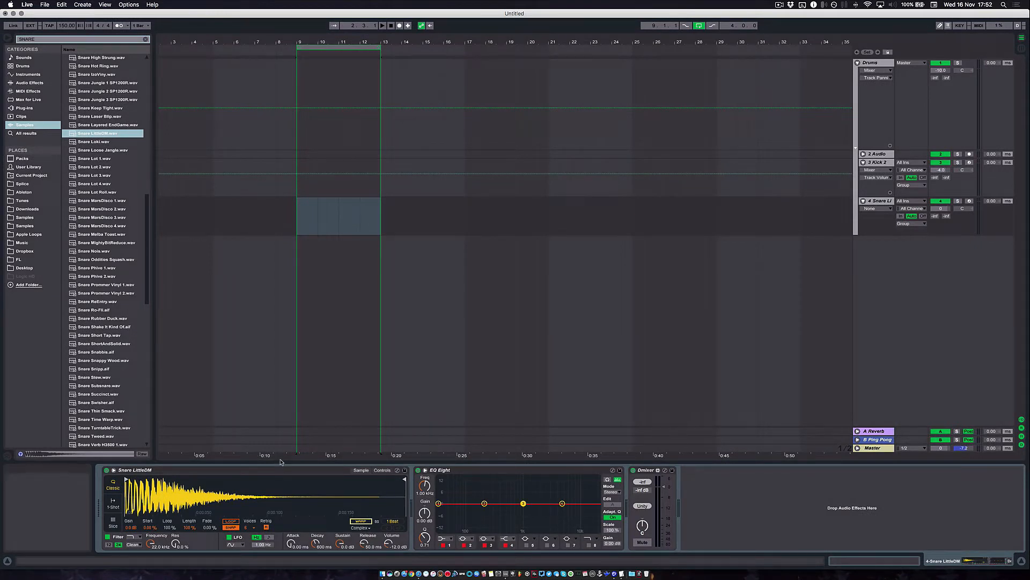
scroll(280, 461, left, 3)
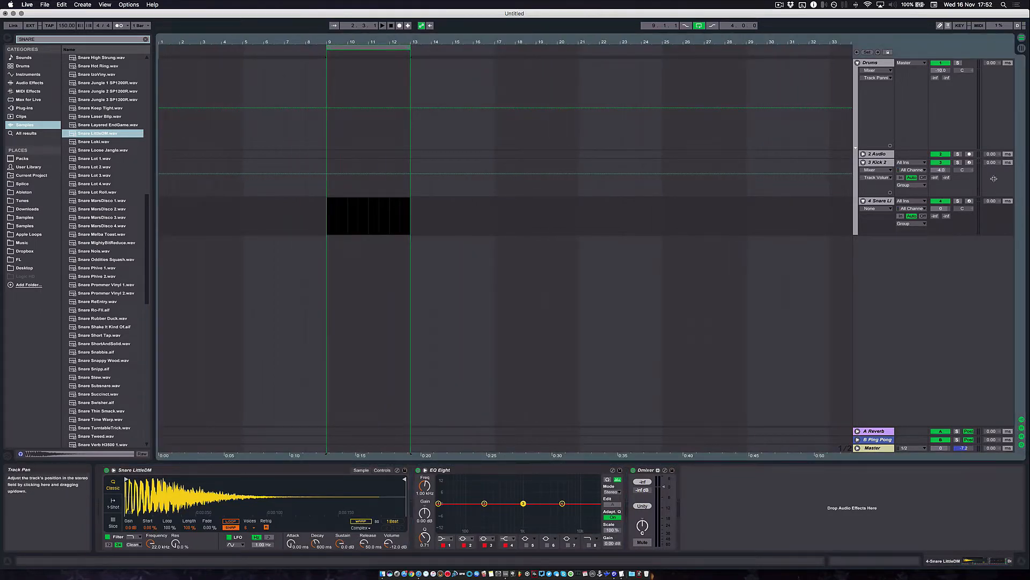
click(969, 201)
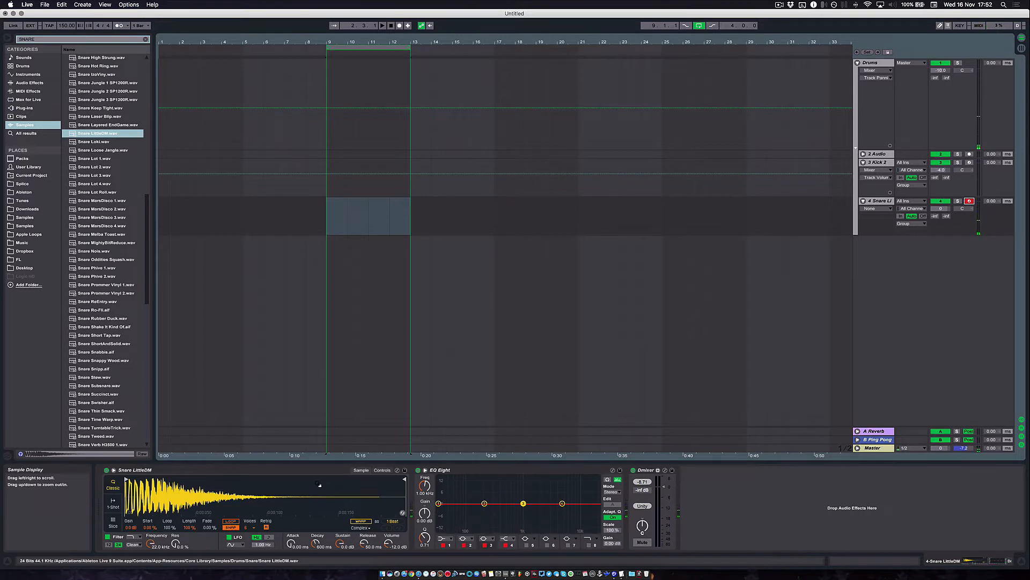
click(361, 521)
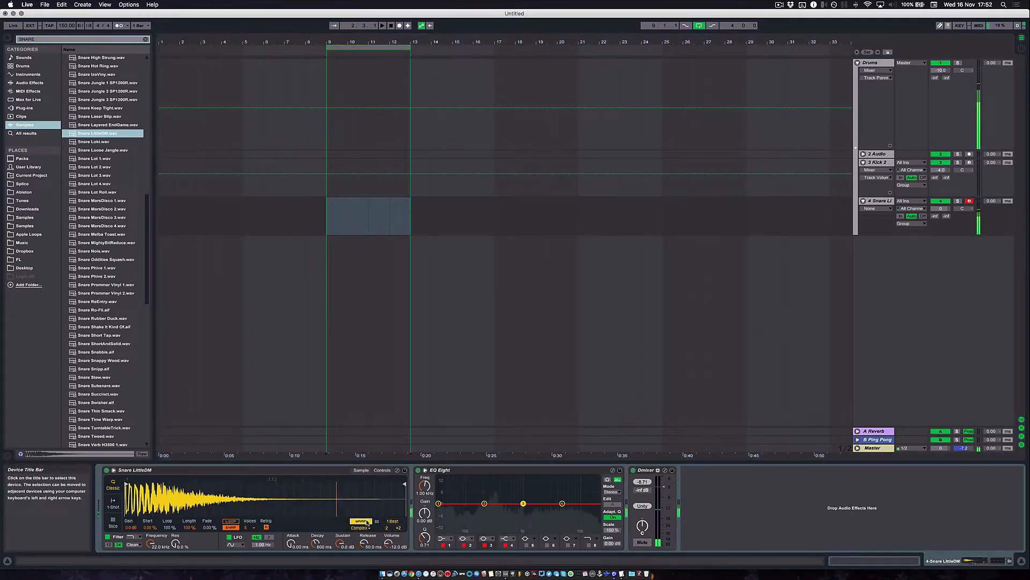
click(368, 523)
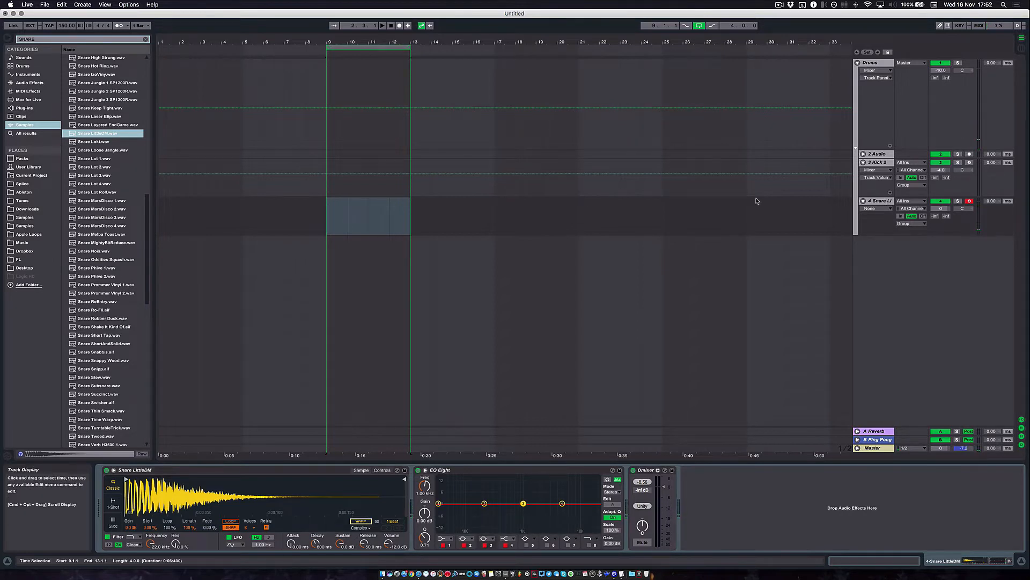
Step: Insert a new MIDI track below the Snare LittleDM track and search the samples for "SNARE 808"
click(885, 201)
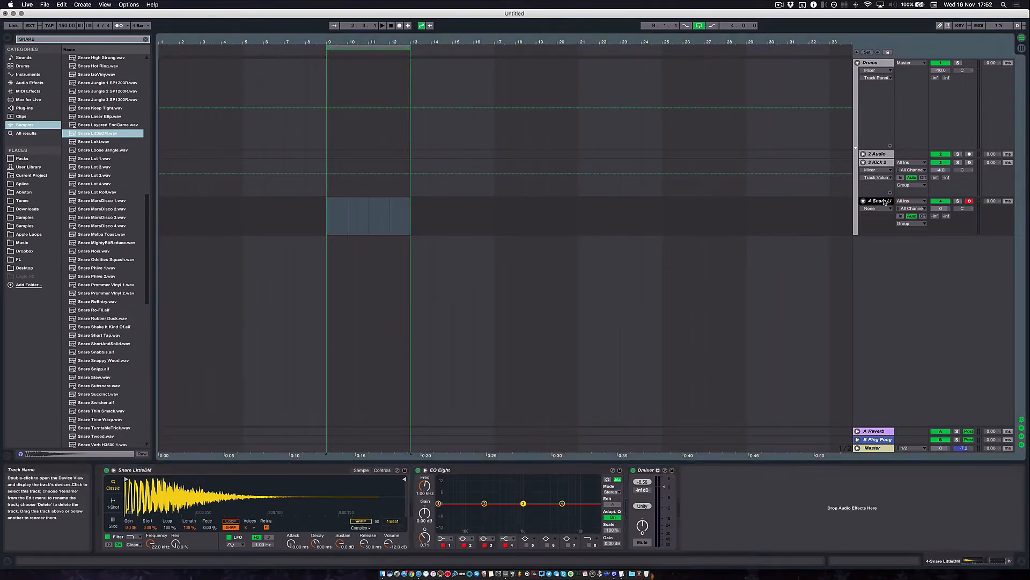
key(super+shift+t)
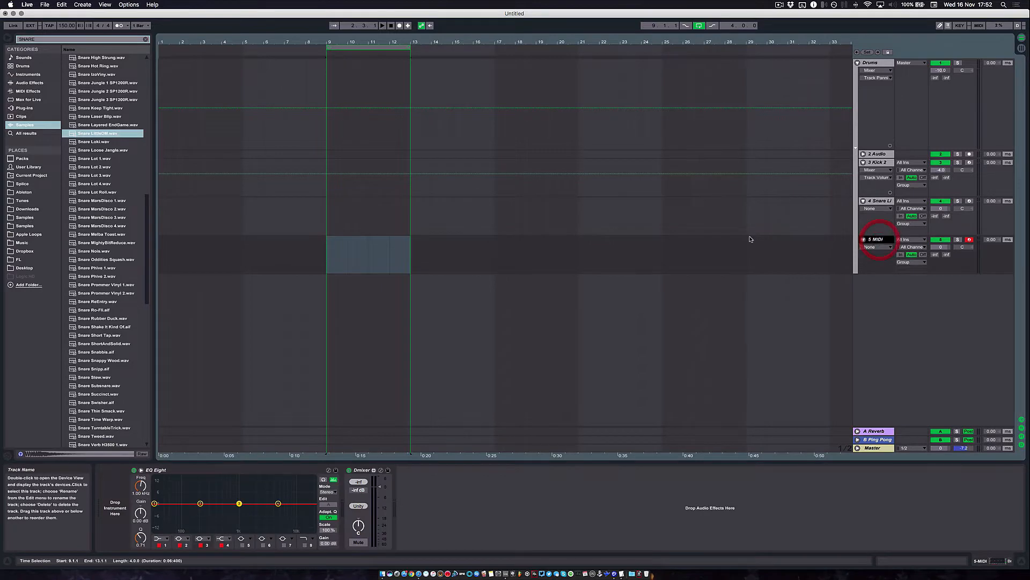
scroll(82, 228, up, 2)
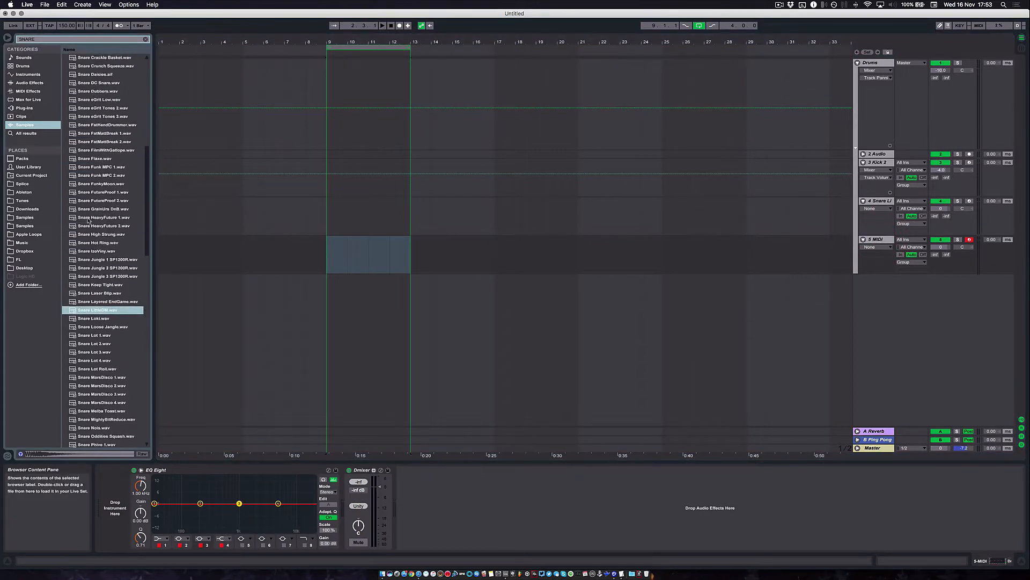
scroll(110, 205, down, 2)
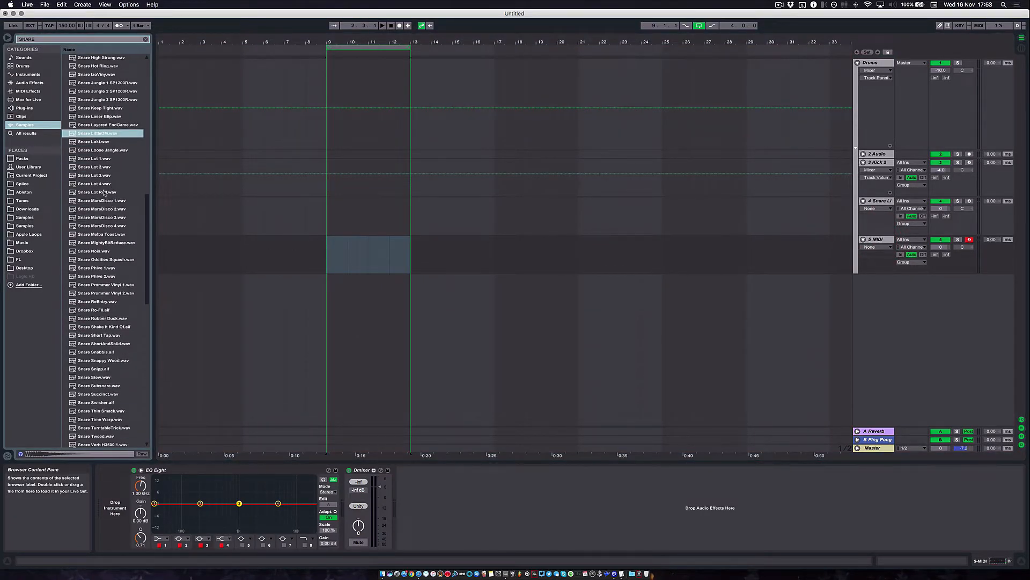
scroll(104, 192, down, 15)
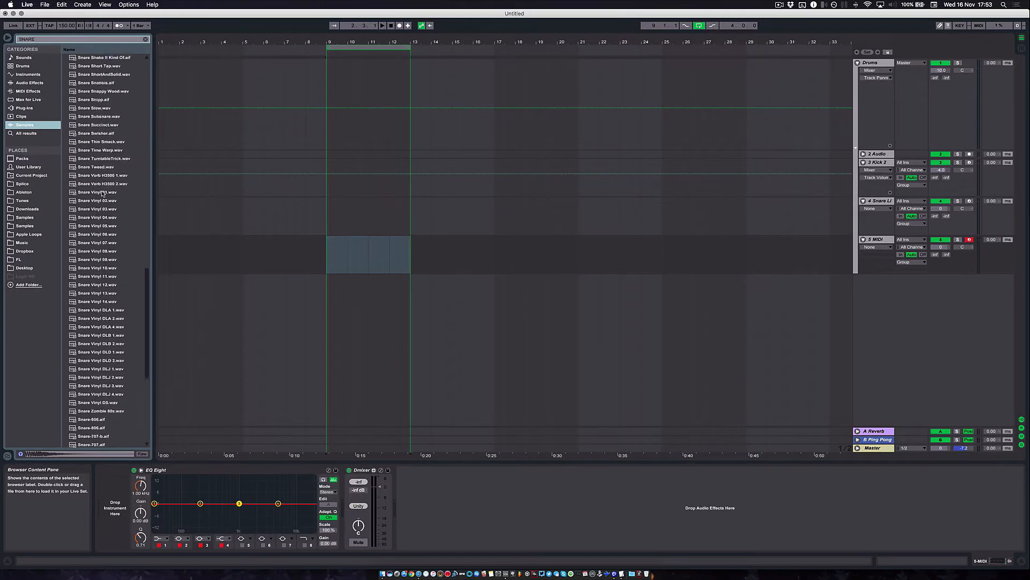
scroll(102, 194, up, 6)
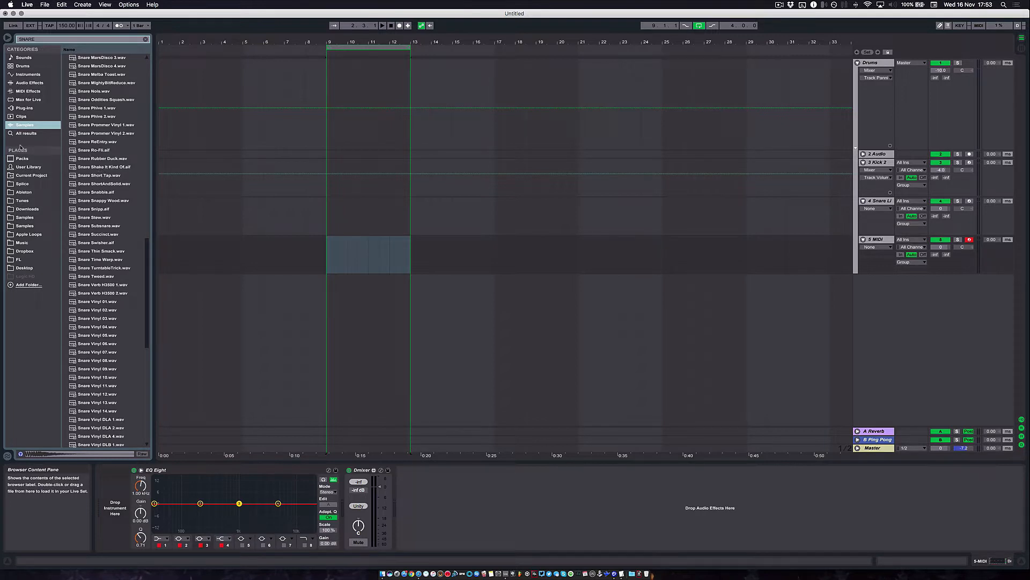
scroll(81, 150, up, 10)
click(47, 39)
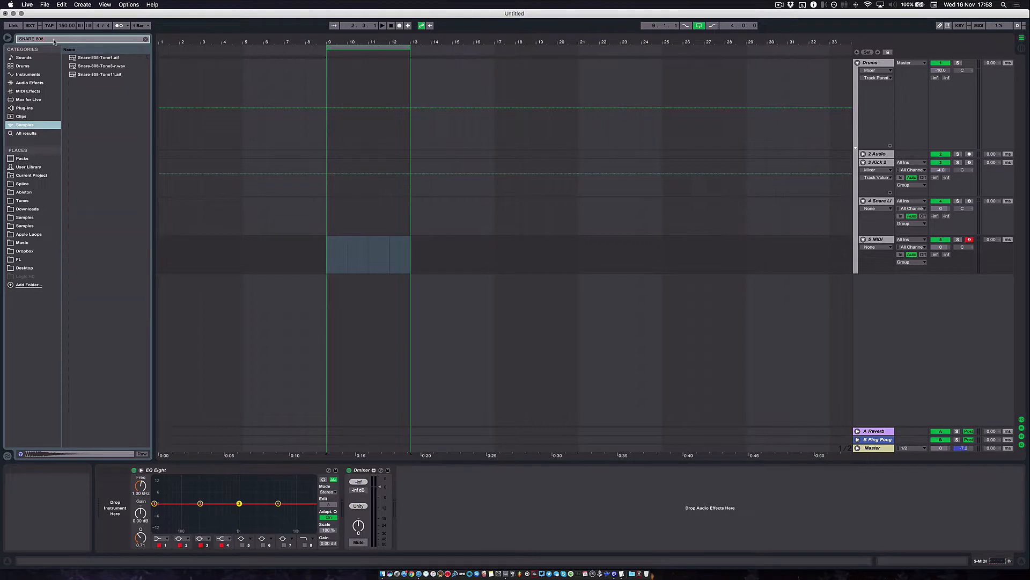
Step: Preview the 808 snare samples and load Snare-808-Tone3-r.wav as the instrument of the new MIDI track
click(80, 57)
click(96, 66)
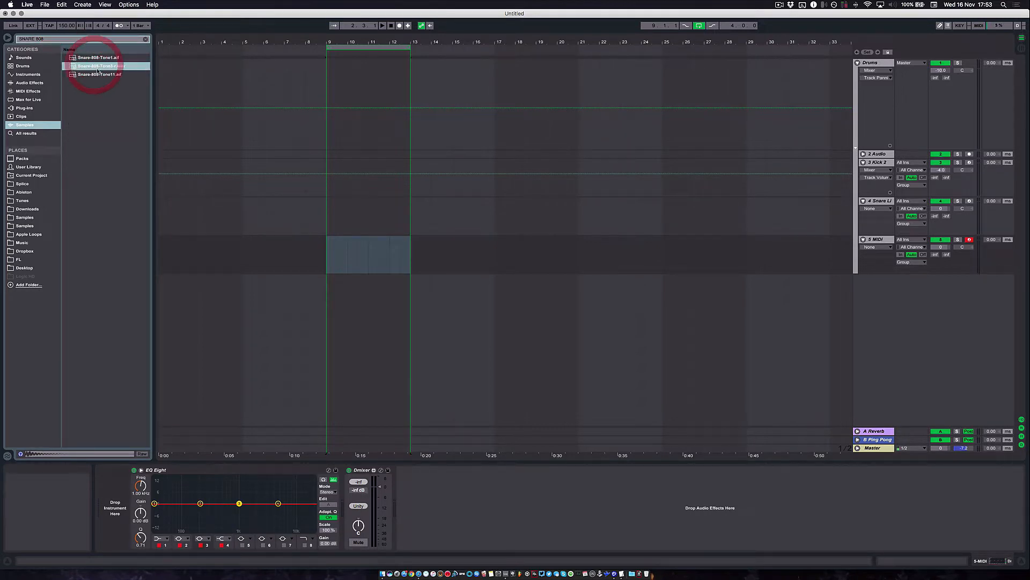
click(98, 67)
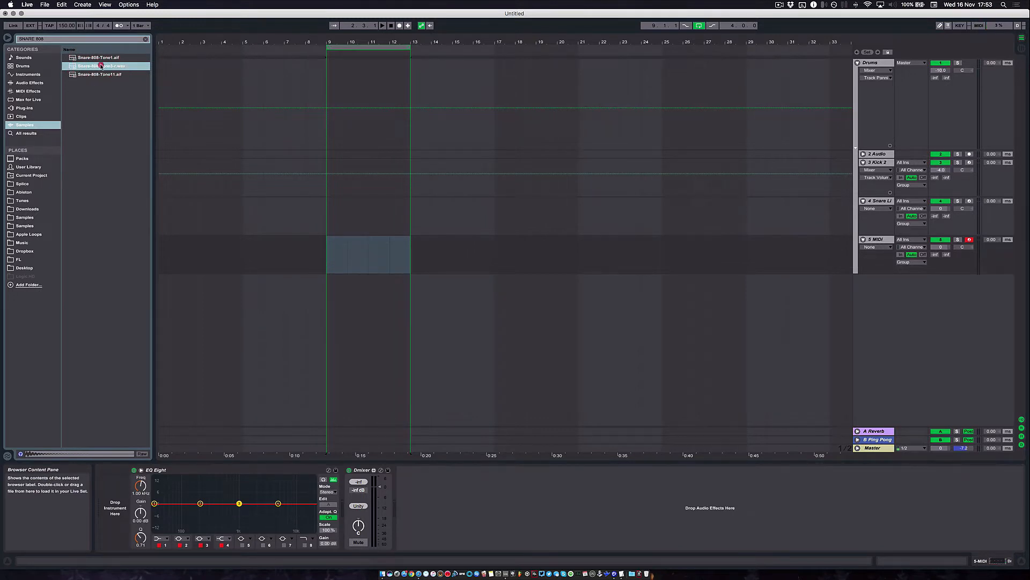
click(98, 66)
drag(99, 67, 123, 505)
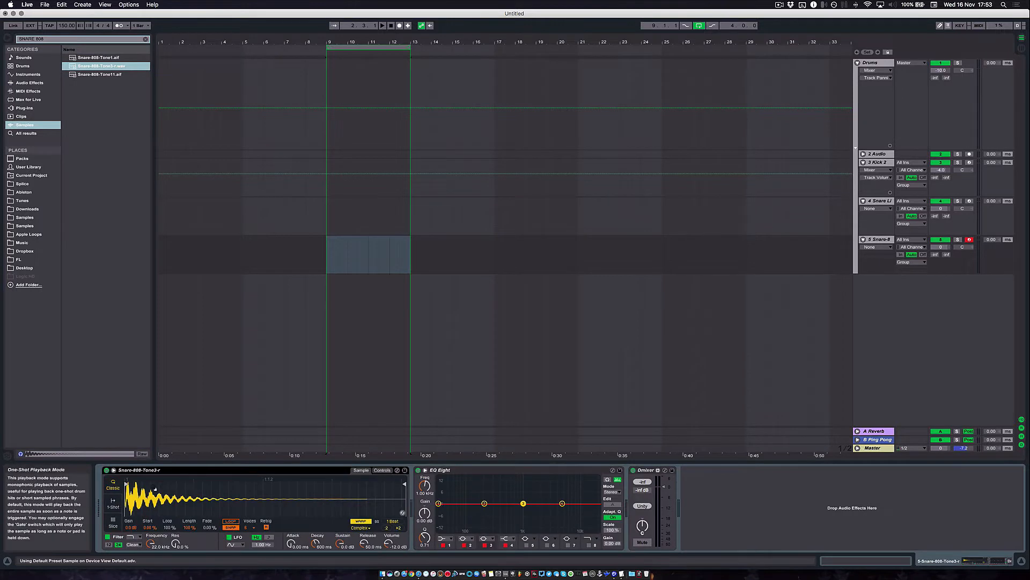
Step: Turn off Warp for the Snare-808-Tone3-r sample and audition it with repeated notes
click(357, 521)
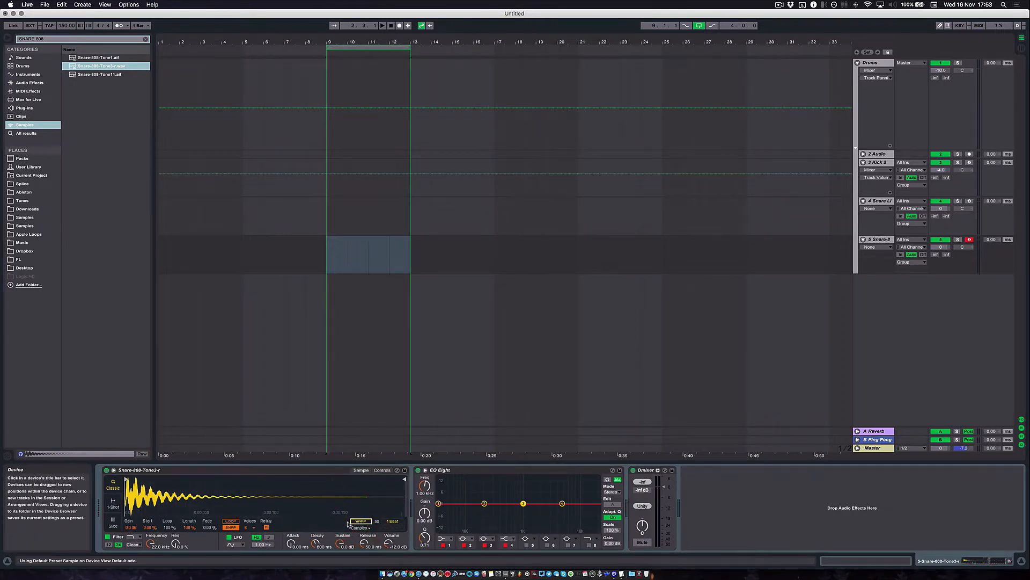
key(a)
key(a)
key(a)
key(a)
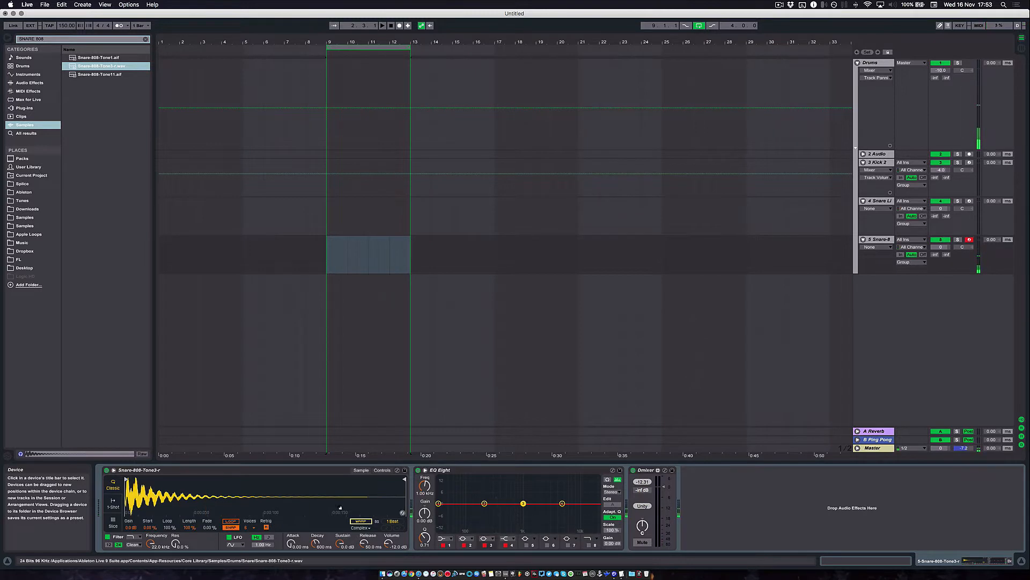
Step: Compare the sound of the Snare LittleDM track with the Snare-808 track by playing notes on each
click(888, 198)
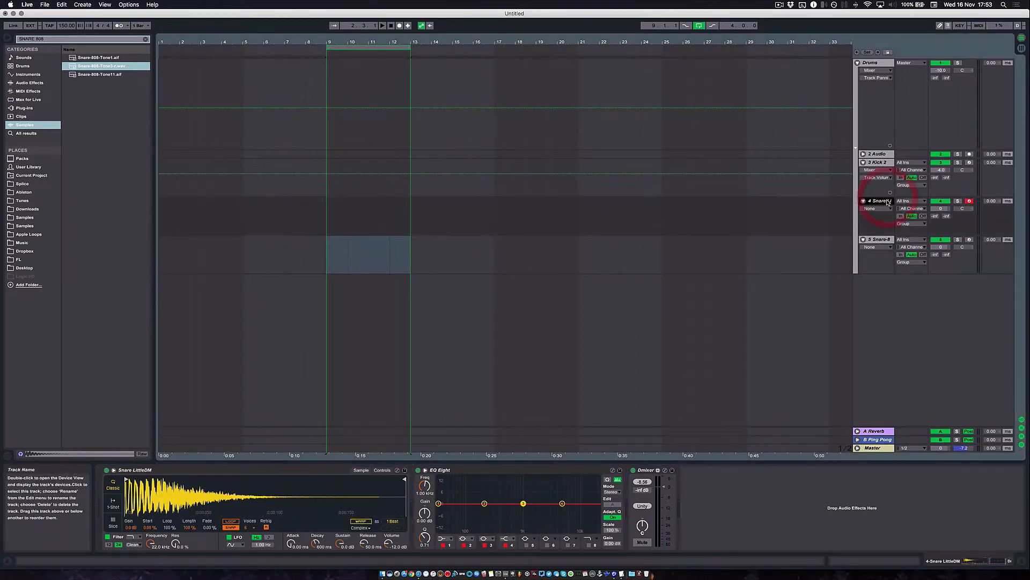
key(a)
click(888, 238)
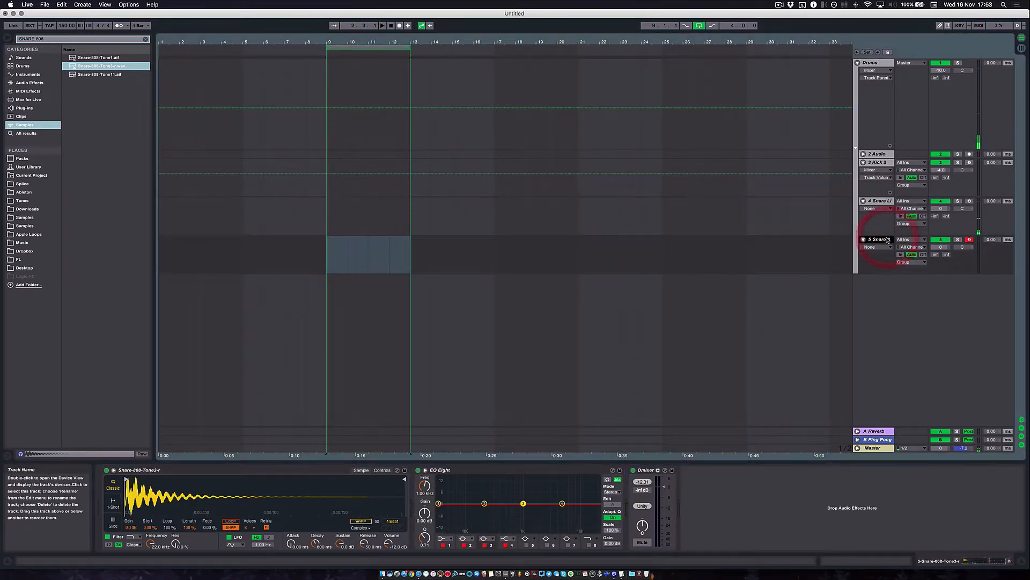
key(a)
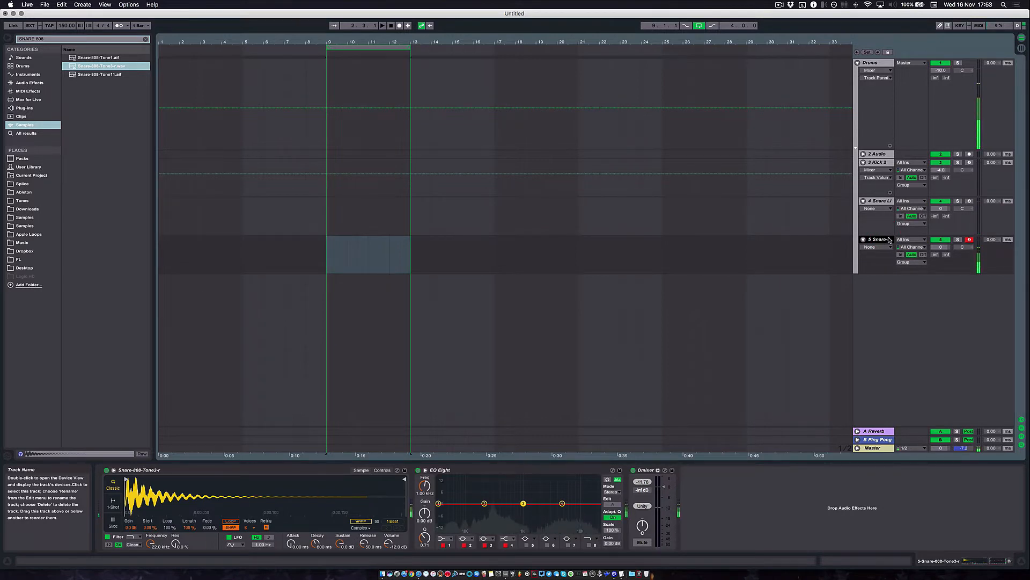
key(a)
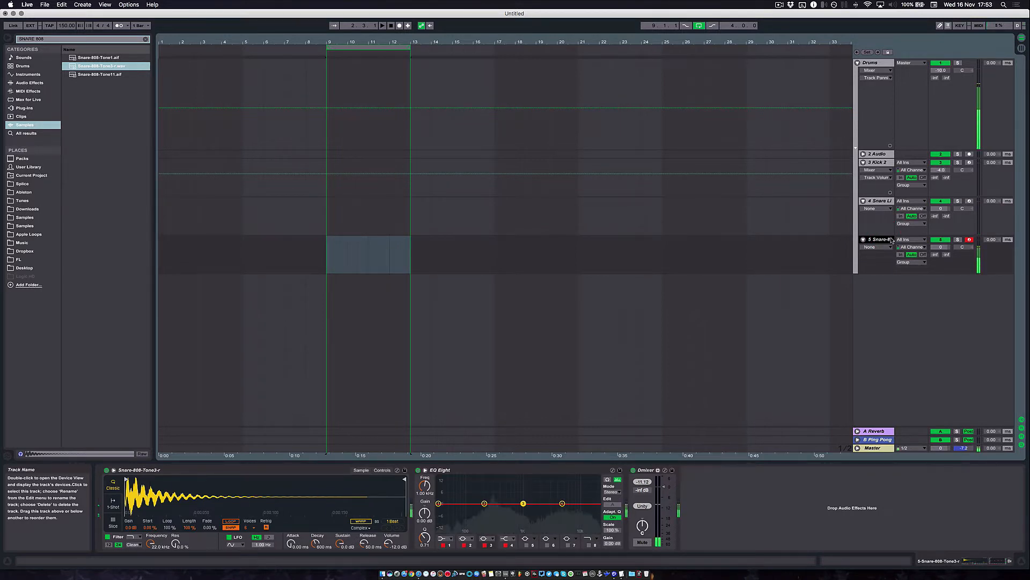
key(a)
key(a)
Step: Boost the second EQ Eight band on the Snare-808 track by about 7.8 dB around 354 Hz and audition it
click(484, 503)
drag(484, 503, 498, 490)
key(a)
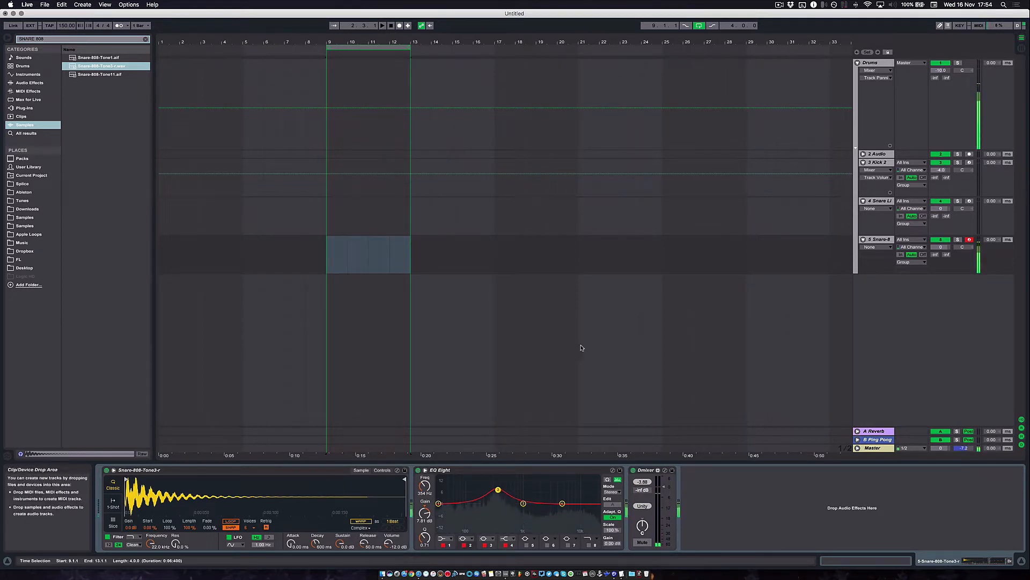
Step: Rename the Snare LittleDM track as "Snare Main"
click(877, 162)
click(883, 201)
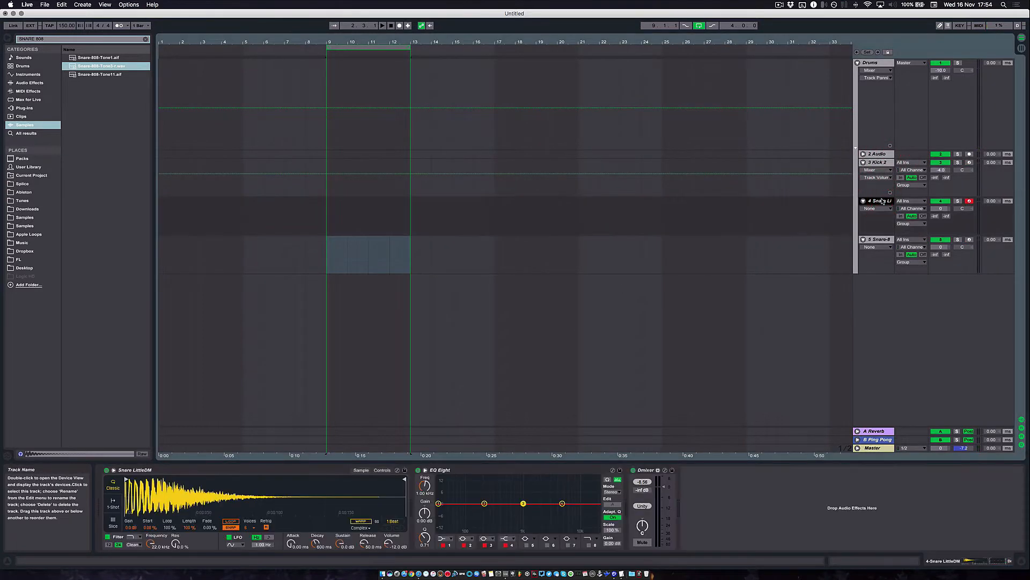
key(super+r)
text(Snare Main)
Step: Rename the Snare-808 track as "SNare Blip"
click(883, 239)
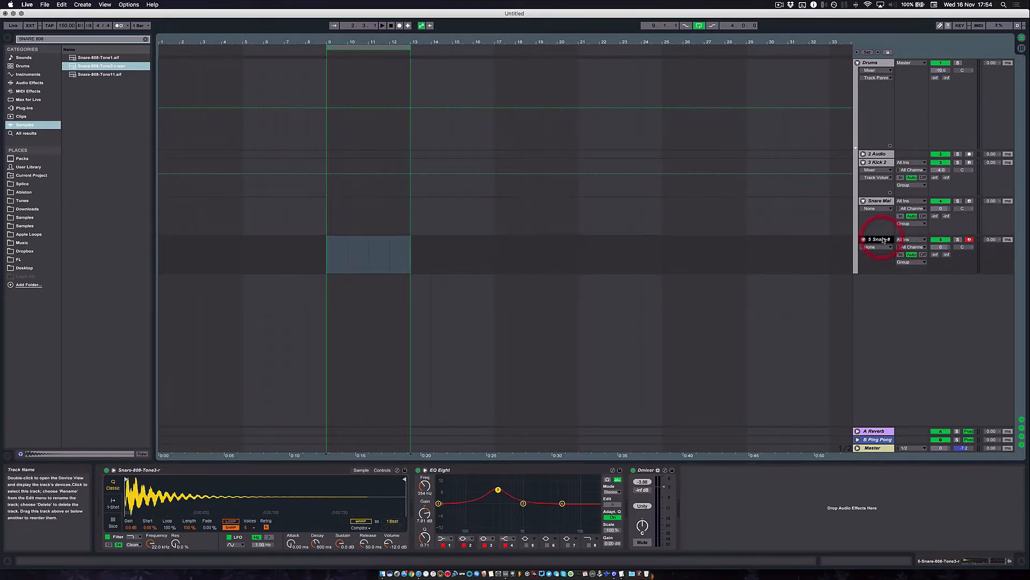
key(super+r)
text(SN)
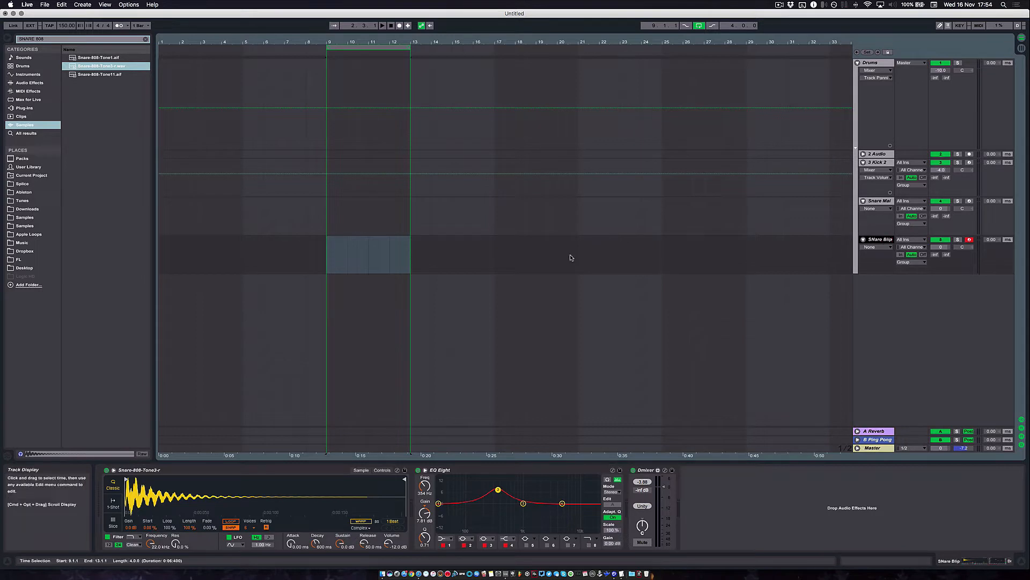
Step: Create an empty four-bar MIDI clip on the Kick 2 track from bar 9 to bar 13 and open it
click(332, 177)
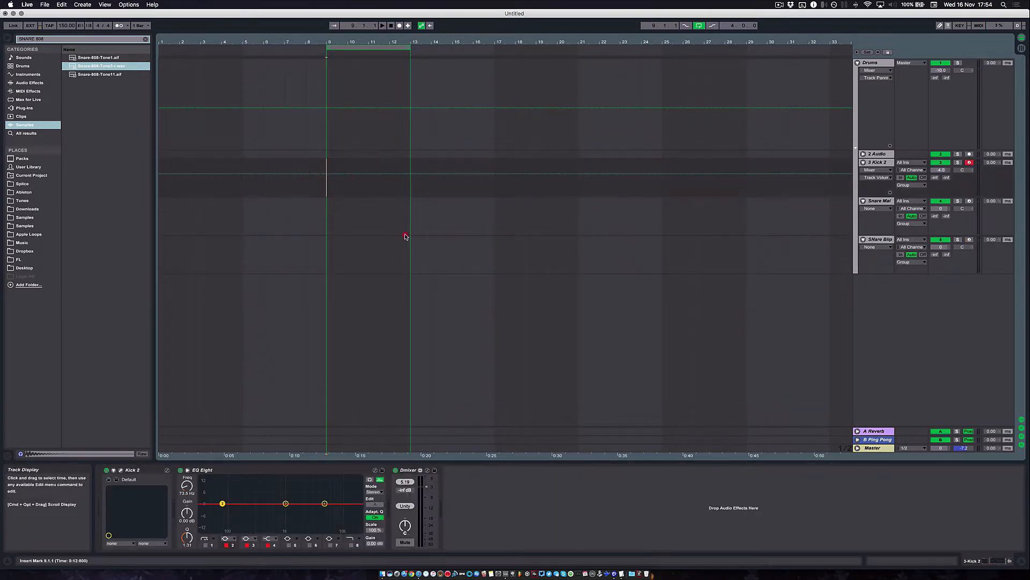
drag(405, 237, 407, 267)
click(325, 164)
drag(325, 166, 412, 170)
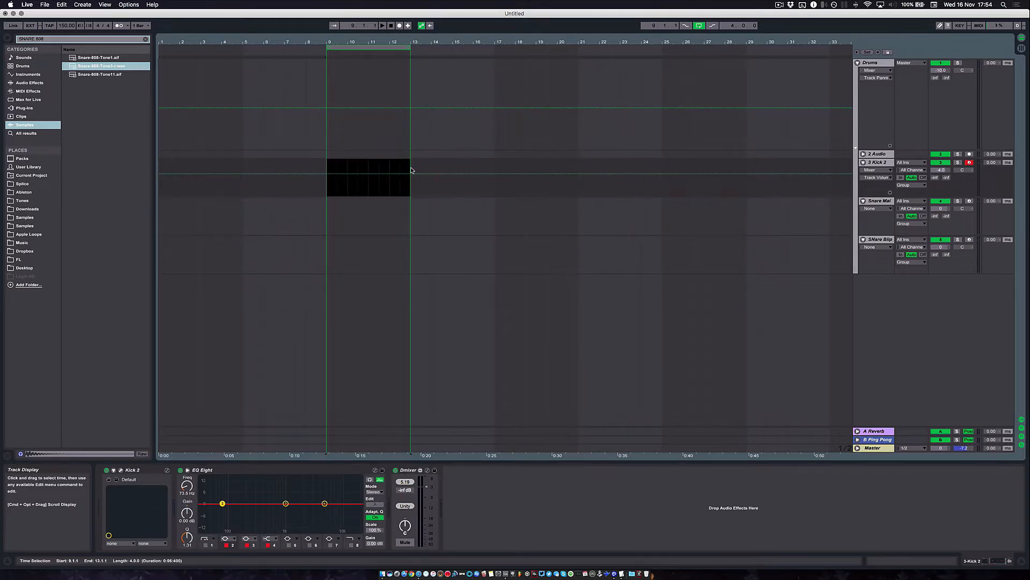
key(super+shift+m)
double_click(360, 163)
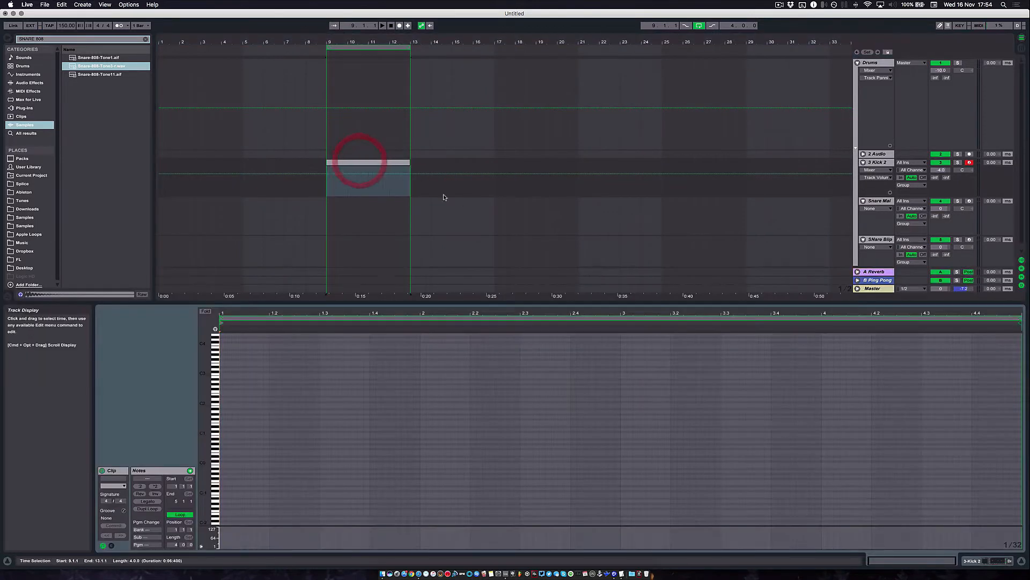
Step: Audition the C3 kick and add quarter-note C3 notes at 1.1 and 1.4 in the kick clip
scroll(206, 403, up, 2)
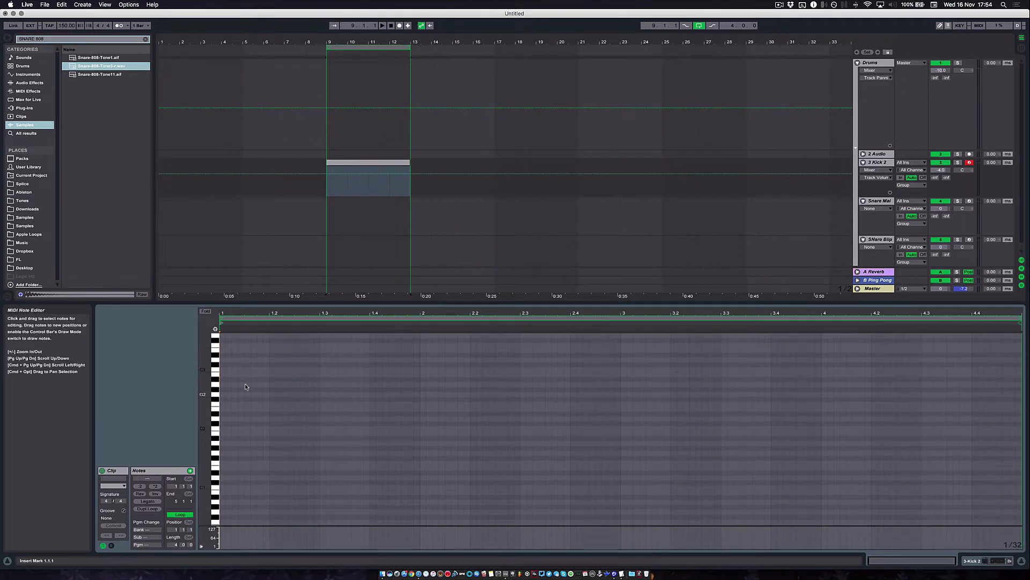
click(215, 370)
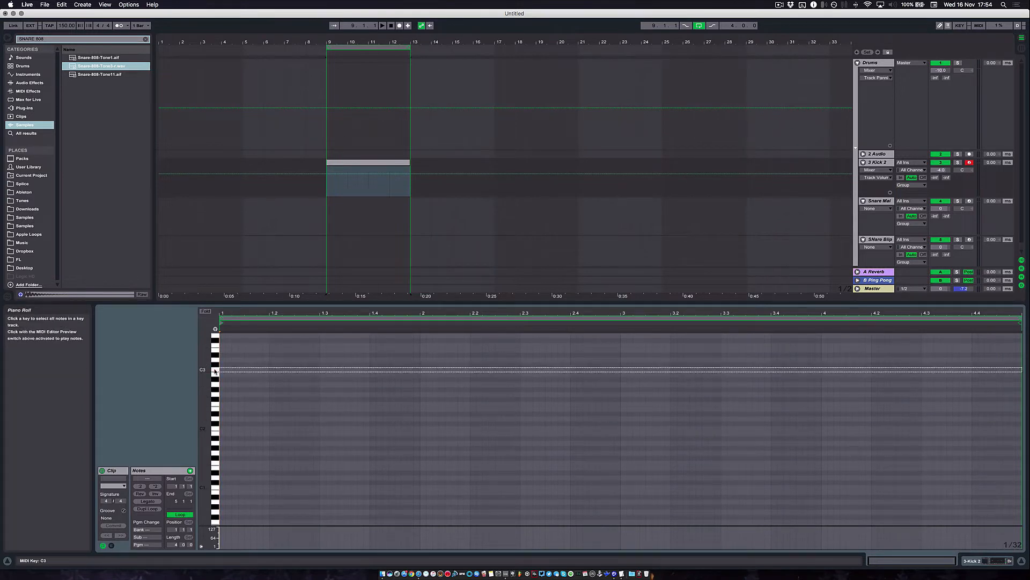
click(216, 371)
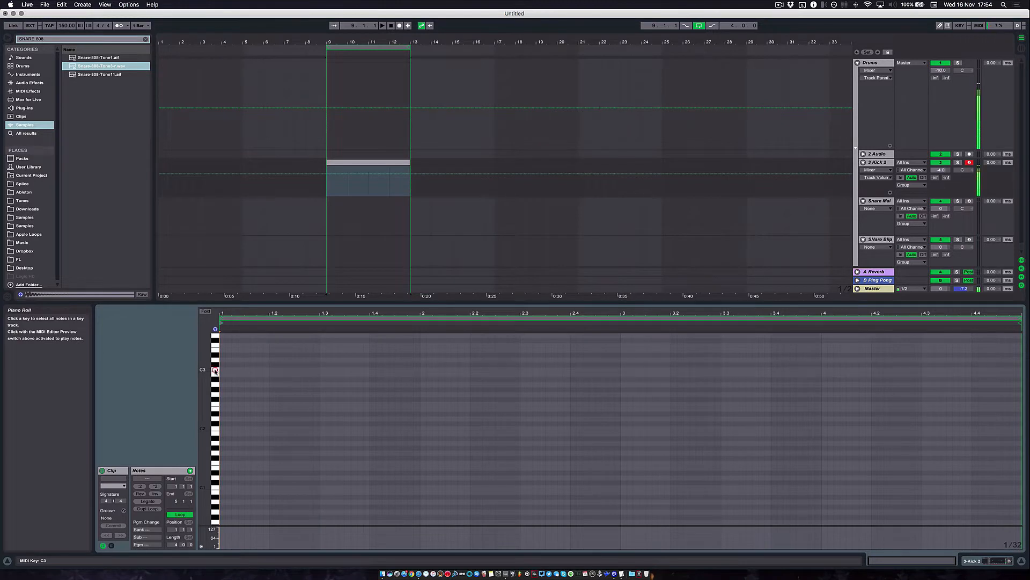
click(216, 370)
drag(226, 370, 381, 369)
double_click(223, 370)
click(267, 395)
click(230, 390)
click(234, 369)
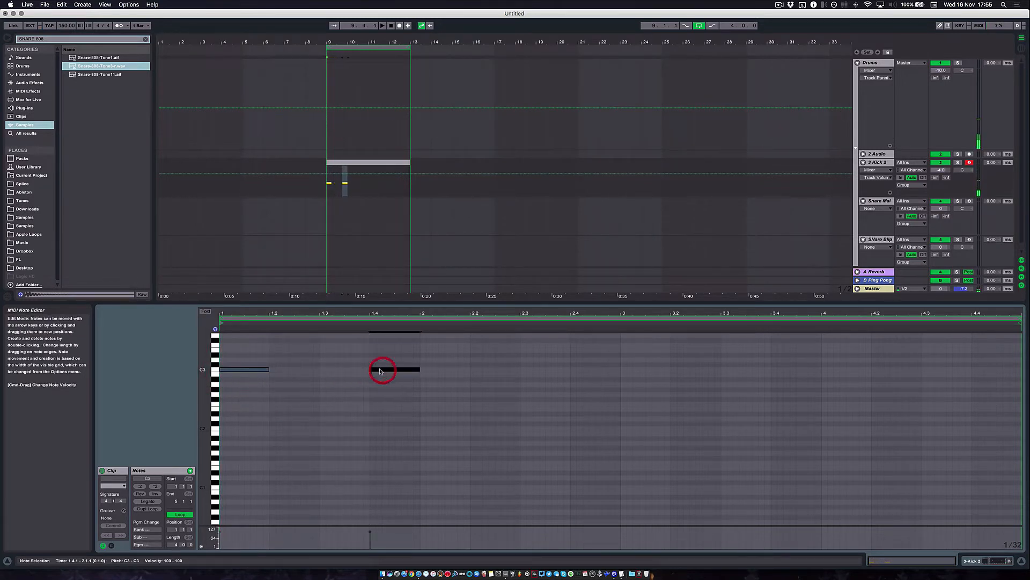
click(225, 389)
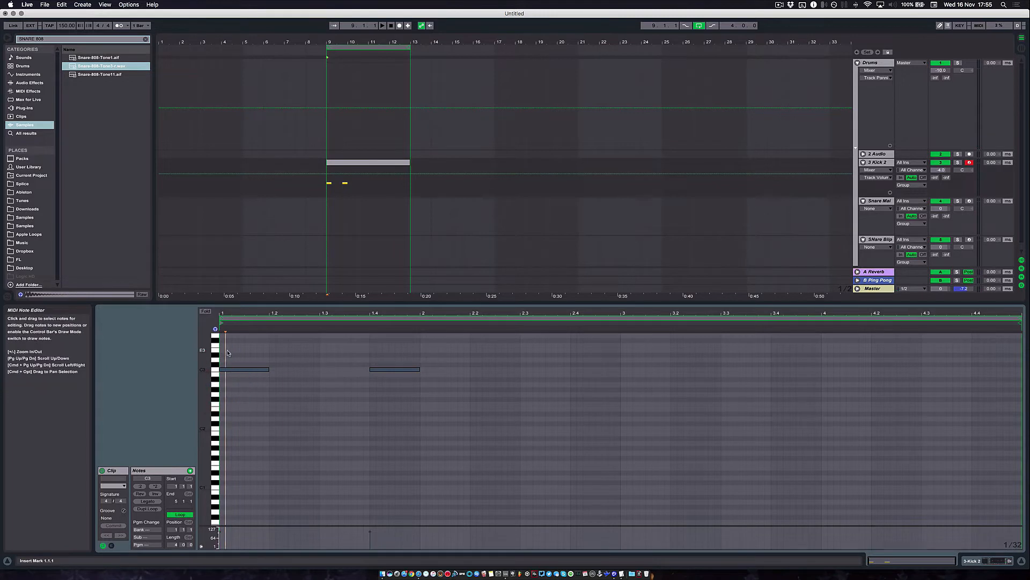
Step: Loop bars 9 to 11 and play back the kick pattern
click(222, 355)
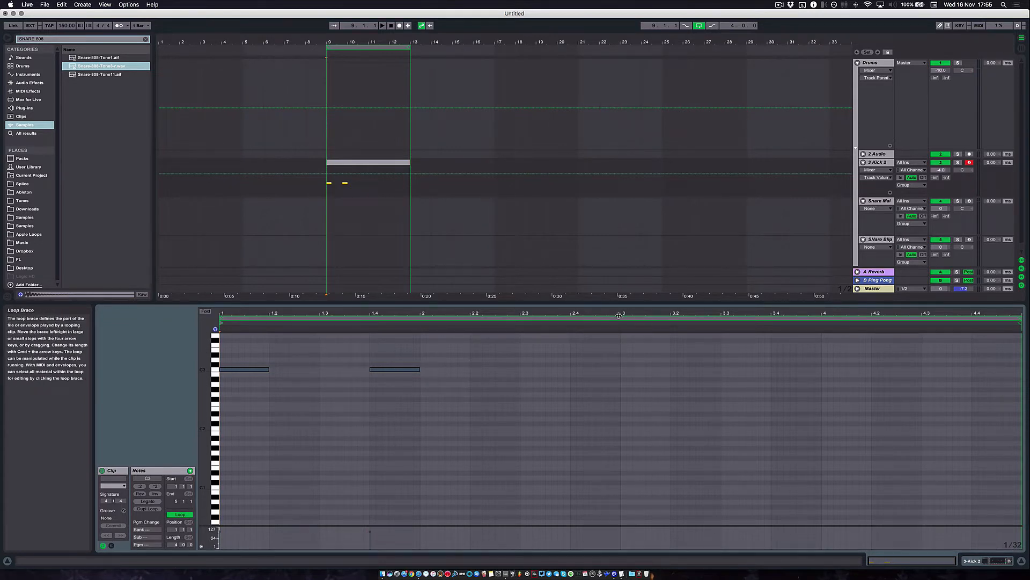
click(368, 45)
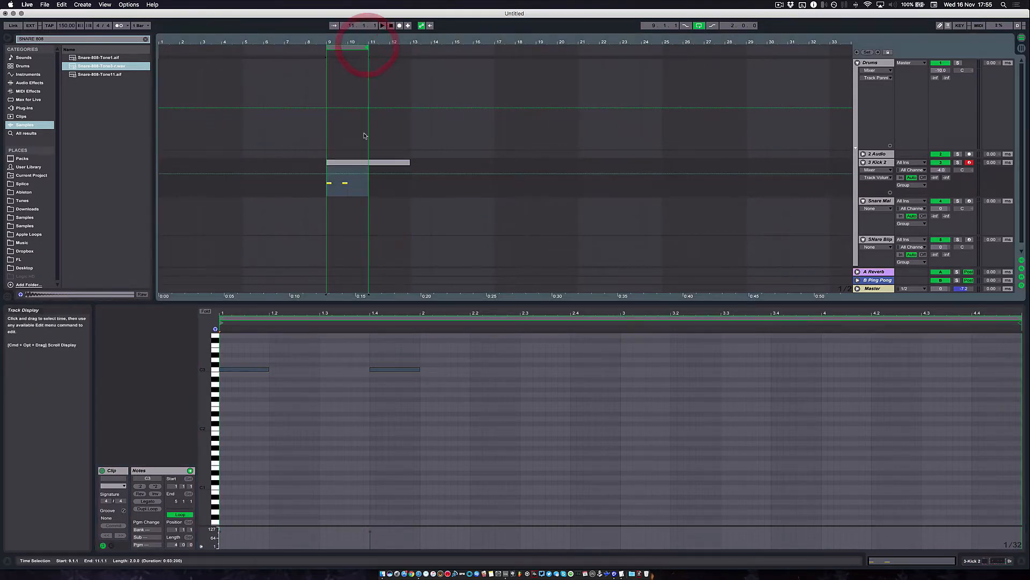
key(space)
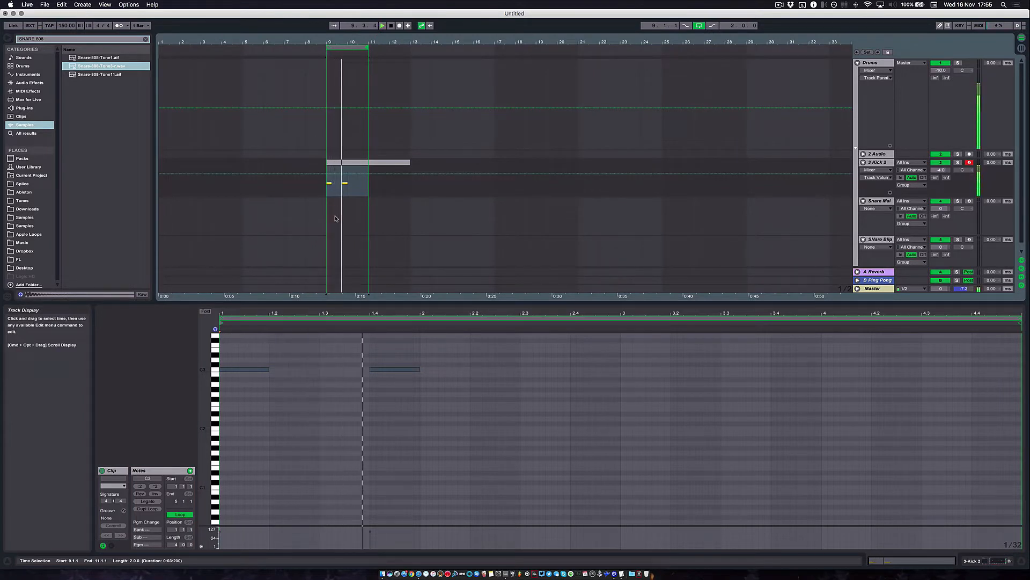
Step: Copy the kick clip to bar 11, ending the copy at bar 13, and extend the arrangement loop to match
click(348, 163)
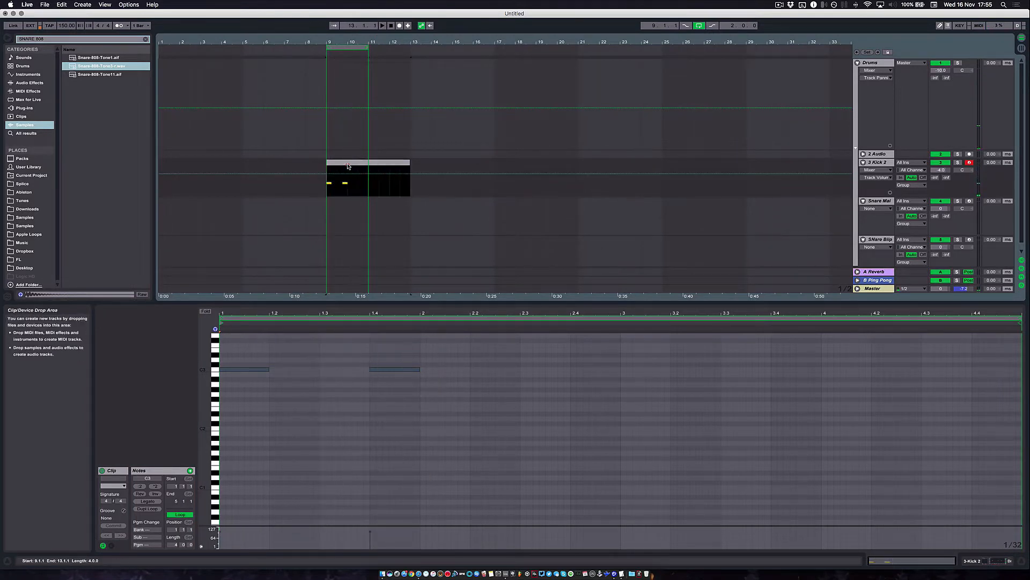
drag(348, 162, 384, 164)
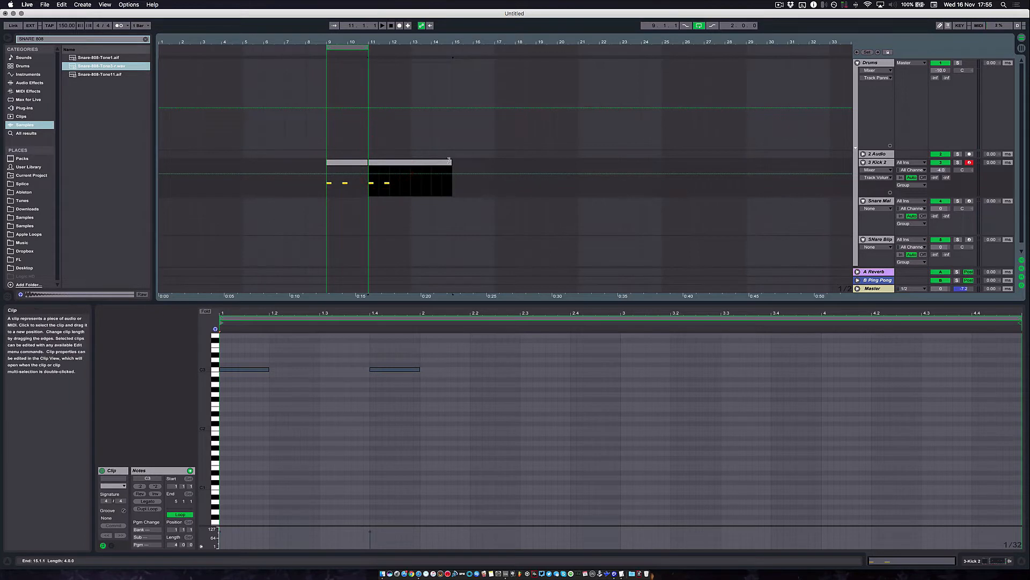
drag(451, 162, 408, 164)
drag(368, 47, 410, 47)
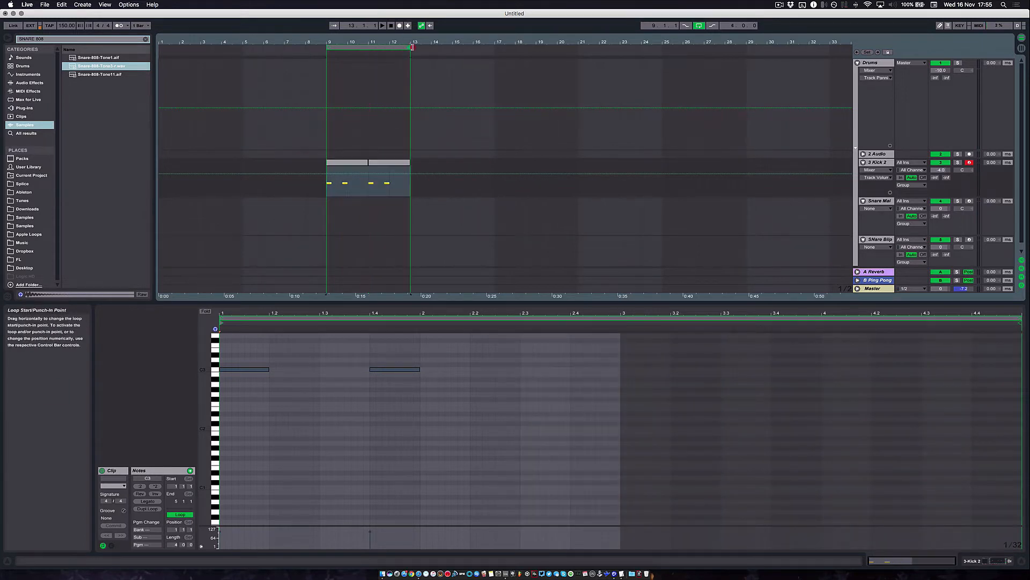
Step: Consolidate the two adjoining kick clips into one four-bar clip
click(351, 163)
shift+click(385, 162)
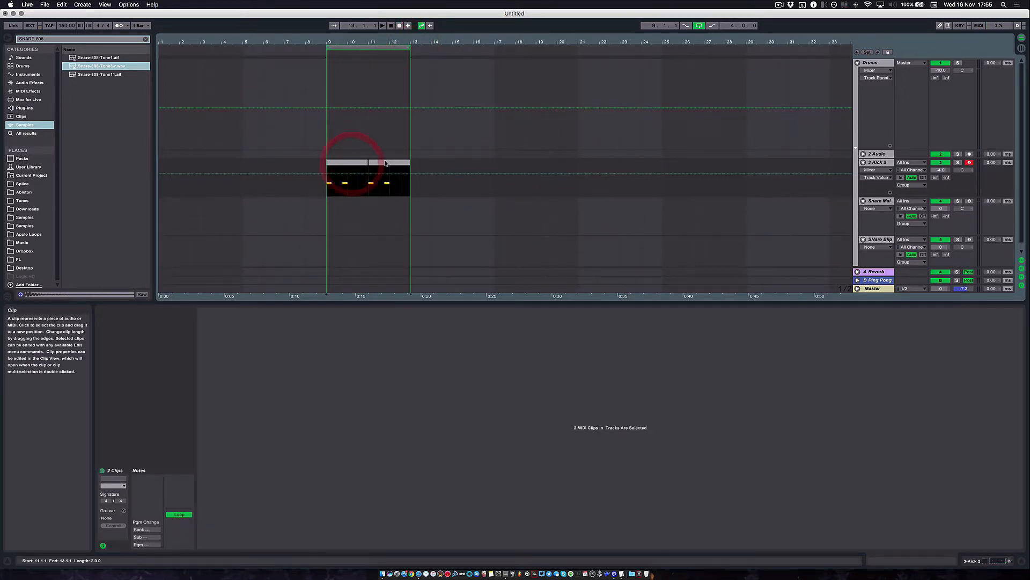
key(super+j)
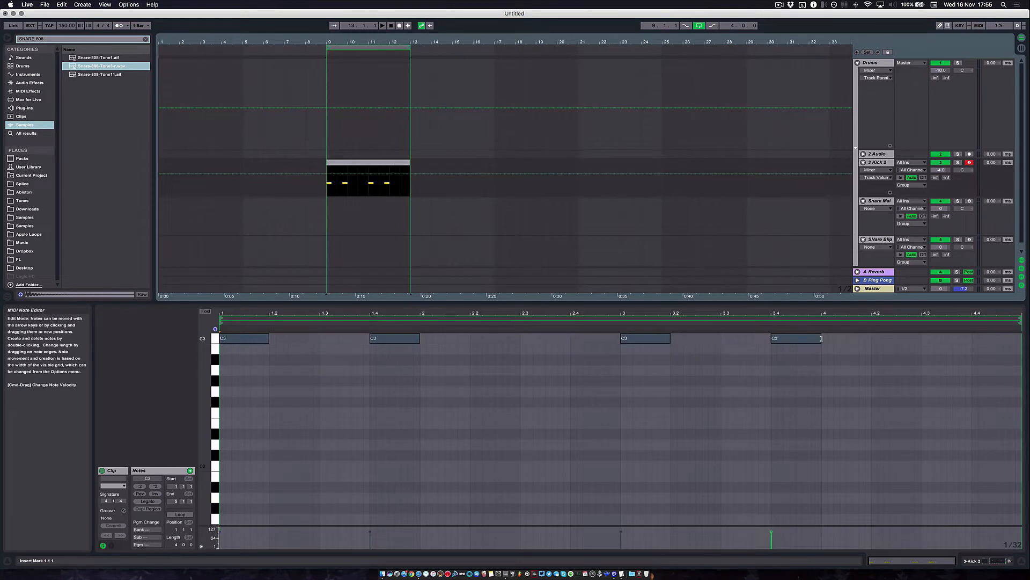
Step: Shorten the C3 kick note at 3.4 and add another at 3.4.3 that extends to about 4.1.4
mouse_move(821, 338)
mouse_down()
mouse_move(791, 339)
mouse_move(809, 340)
mouse_up()
click(358, 164)
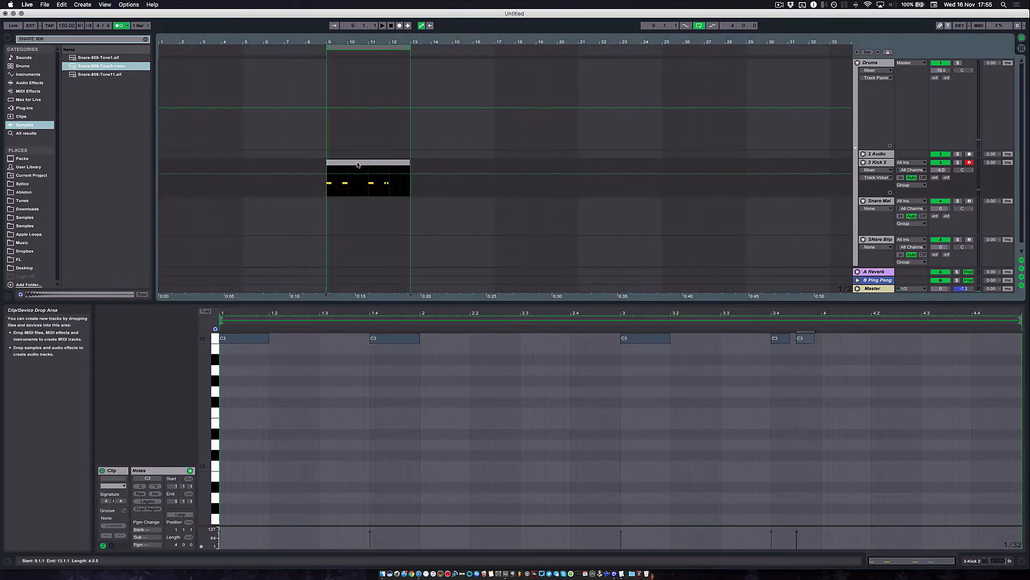
key(space)
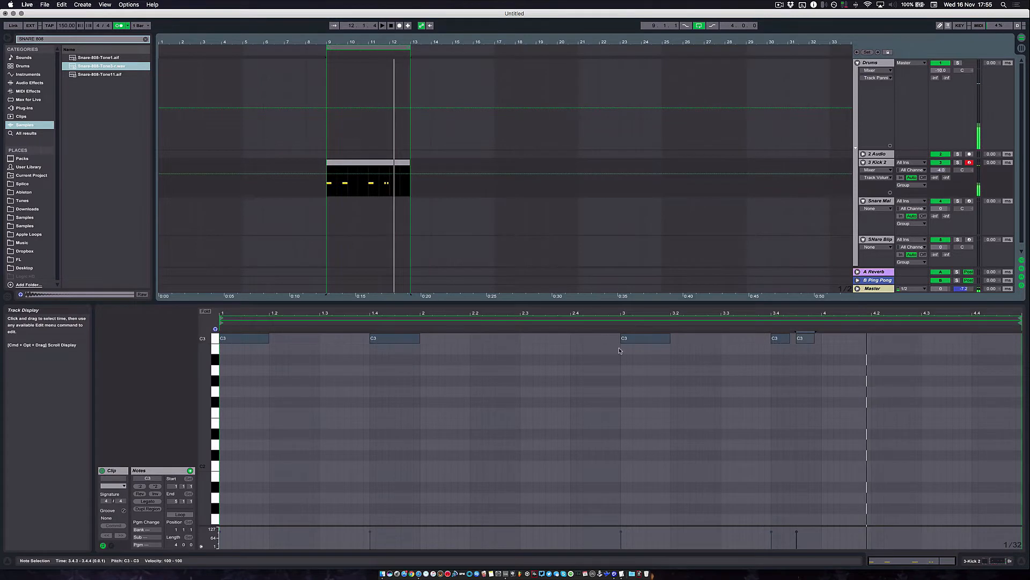
key(space)
drag(773, 361, 865, 338)
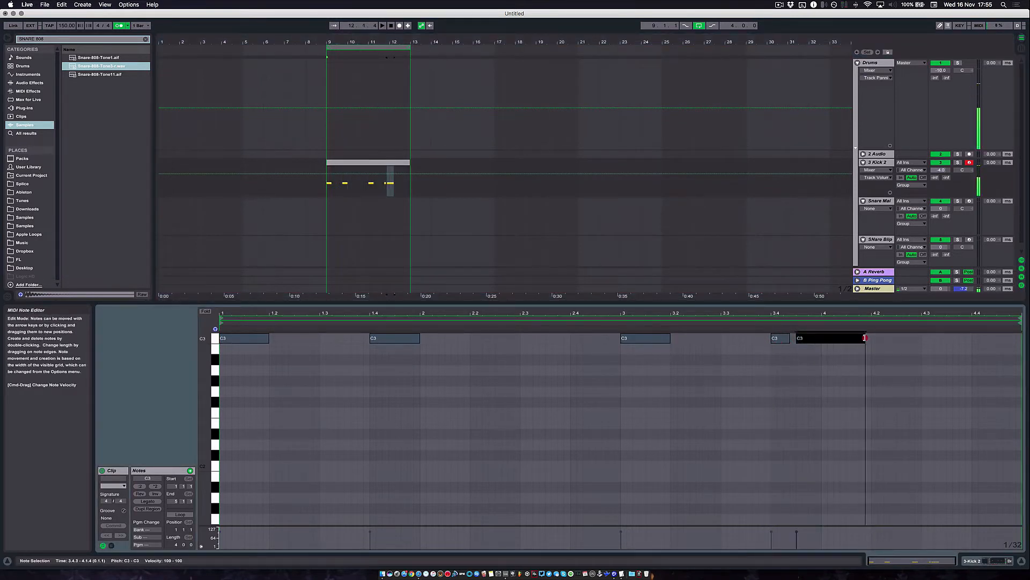
Step: Create an empty one-bar MIDI clip on the Snare Main track at bar 9
drag(339, 211, 368, 212)
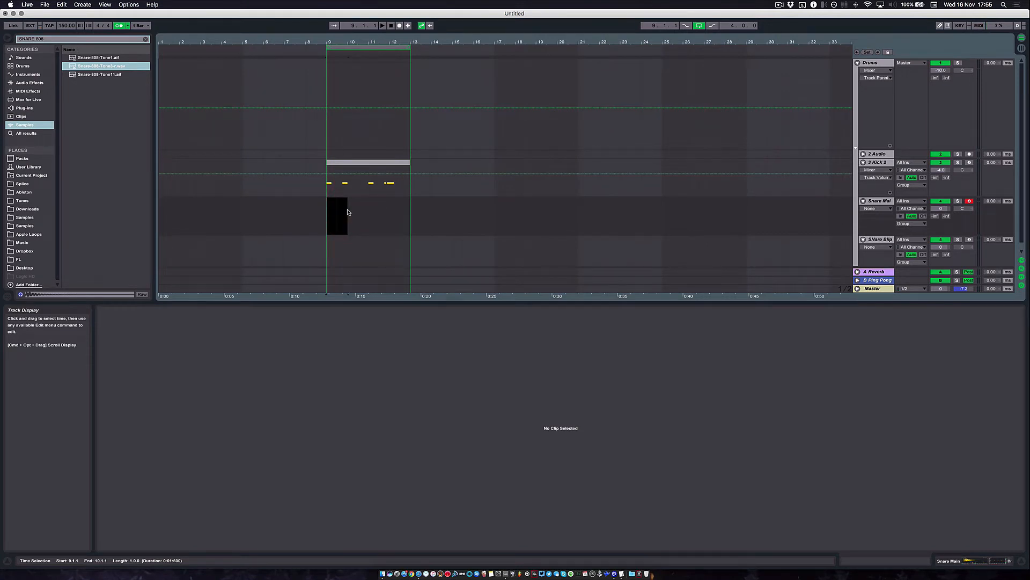
key(super+shift+r)
click(532, 397)
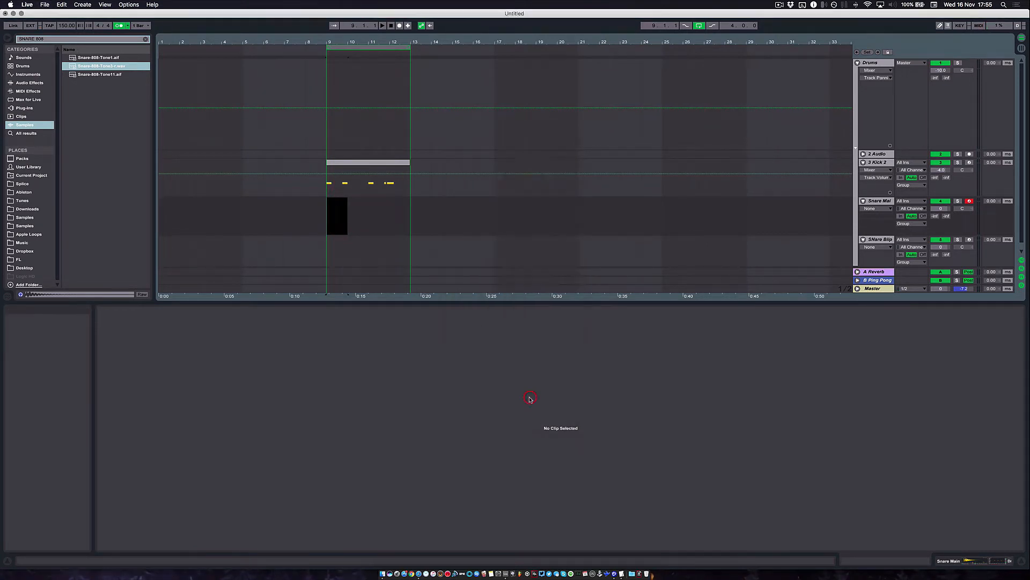
key(super+shift+m)
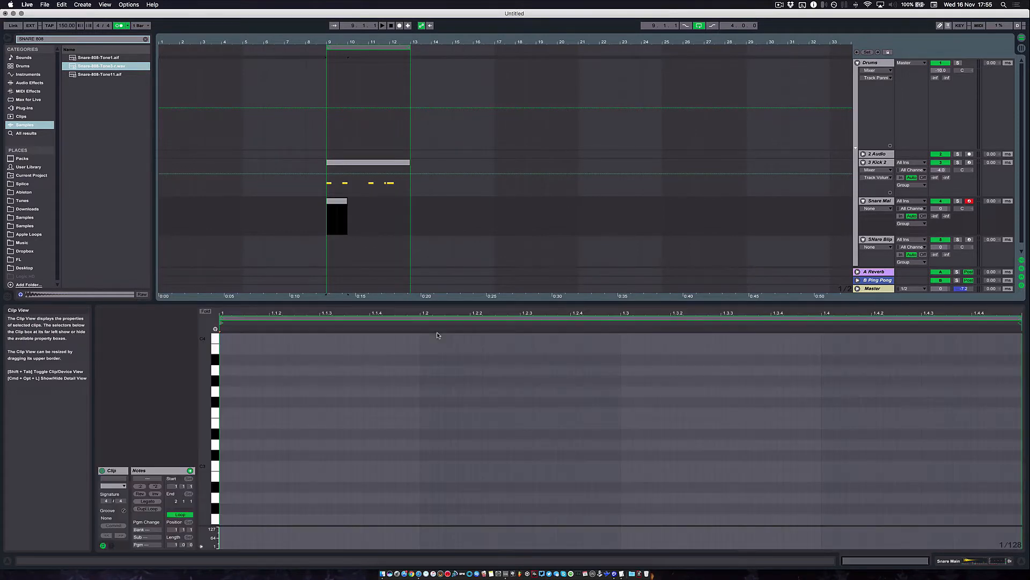
Step: Add a G3 snare note on beat 3, from 1.3 to about 1.3.2, and audition it
click(439, 349)
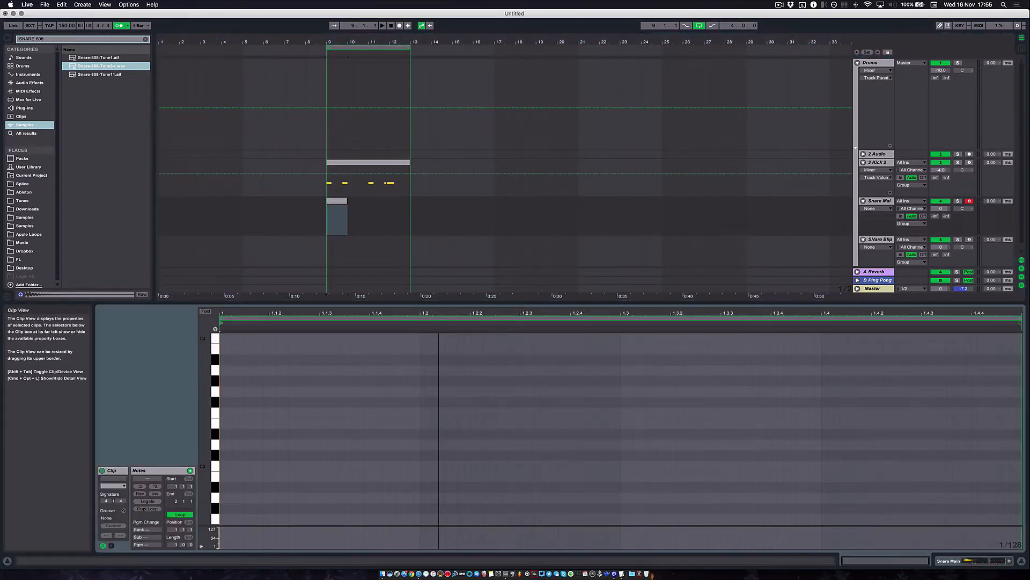
double_click(622, 392)
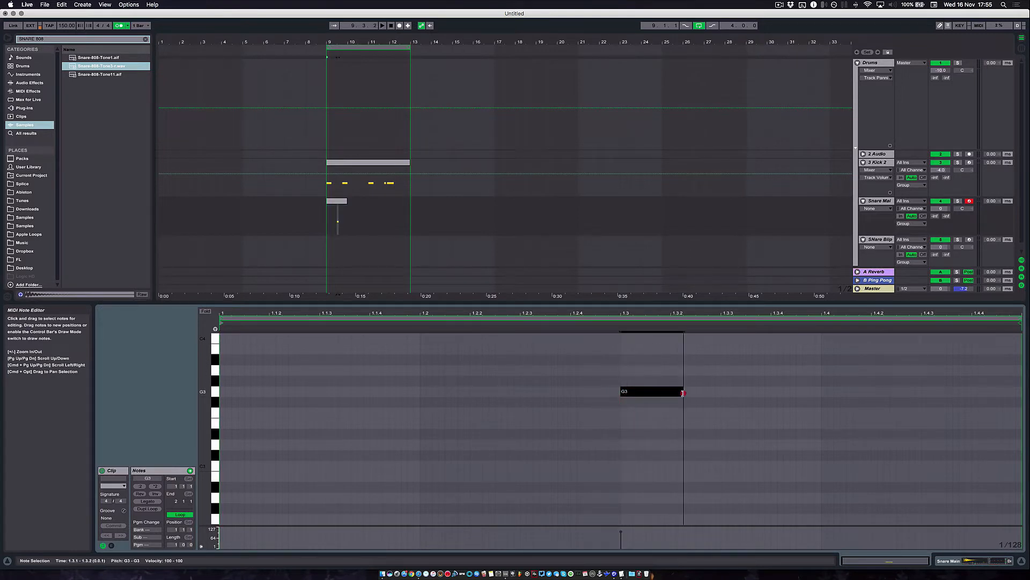
click(218, 330)
click(215, 329)
click(678, 427)
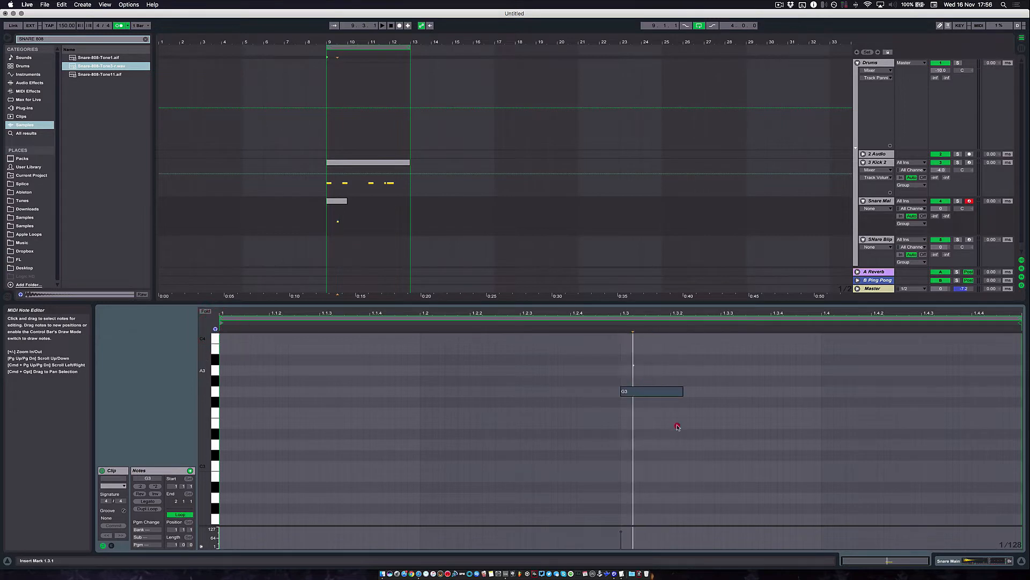
drag(633, 365, 677, 427)
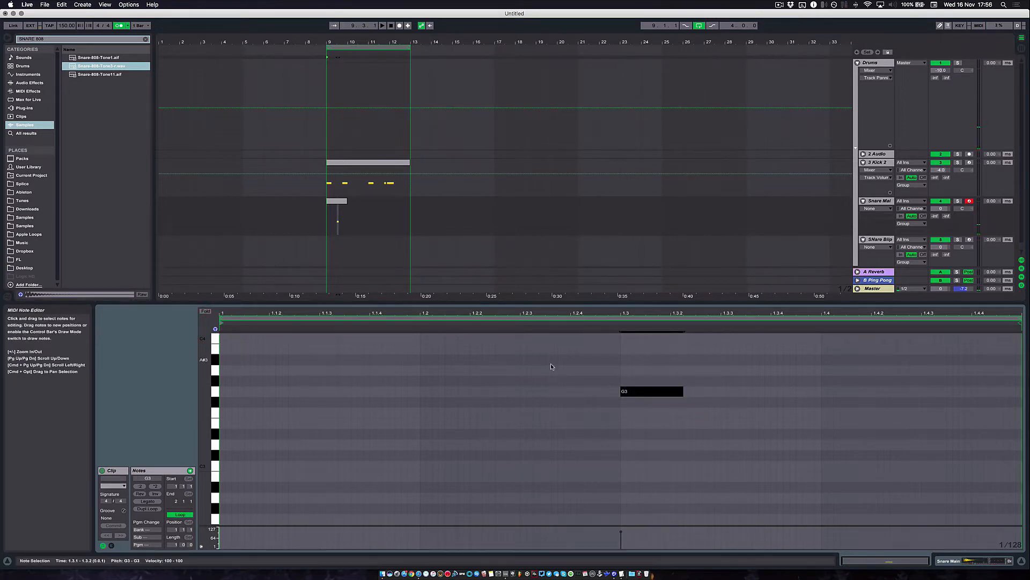
drag(556, 367, 655, 413)
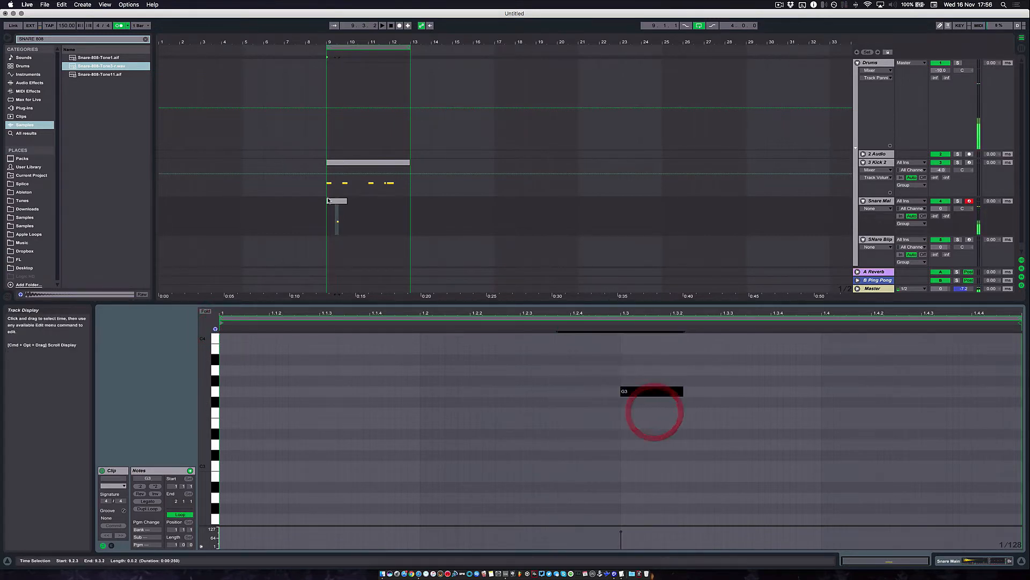
Step: Duplicate the one-bar Snare Main clip three times to fill bars 9 to 13
click(339, 205)
key(super+d)
key(super+d)
key(super+d)
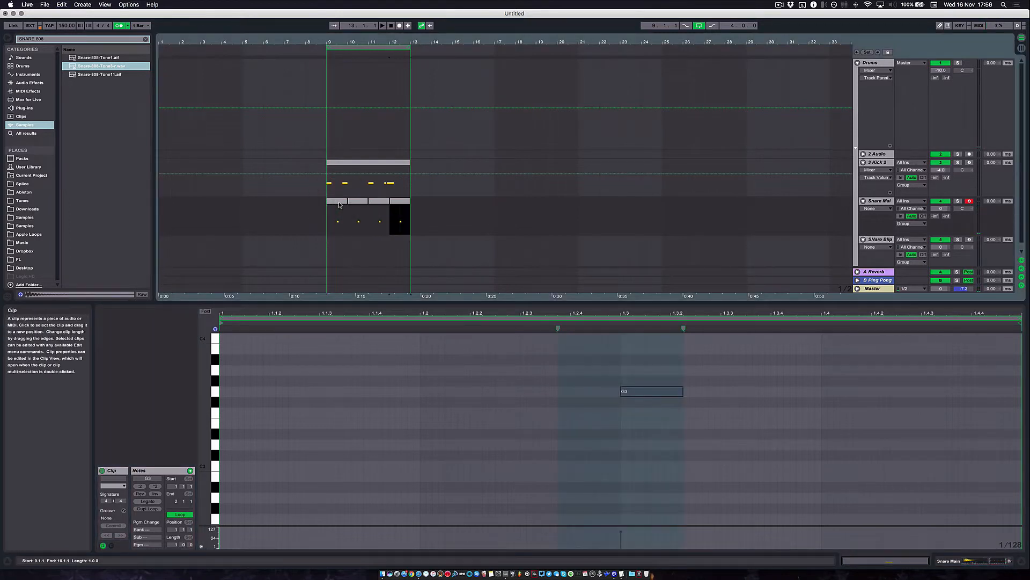
Step: Play back the kick and main snare patterns together from bar 9
click(347, 162)
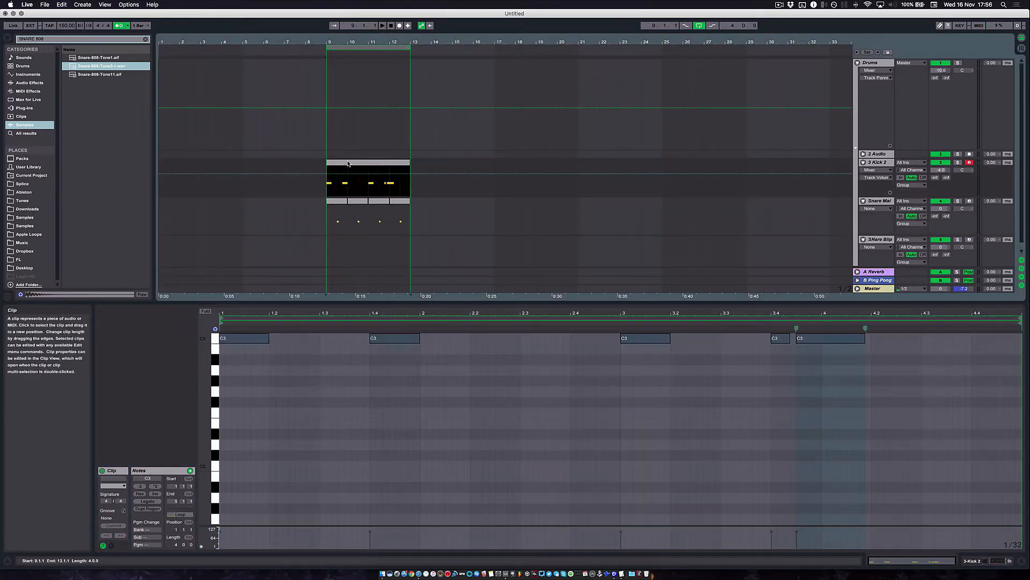
key(space)
scroll(370, 204, down, 1)
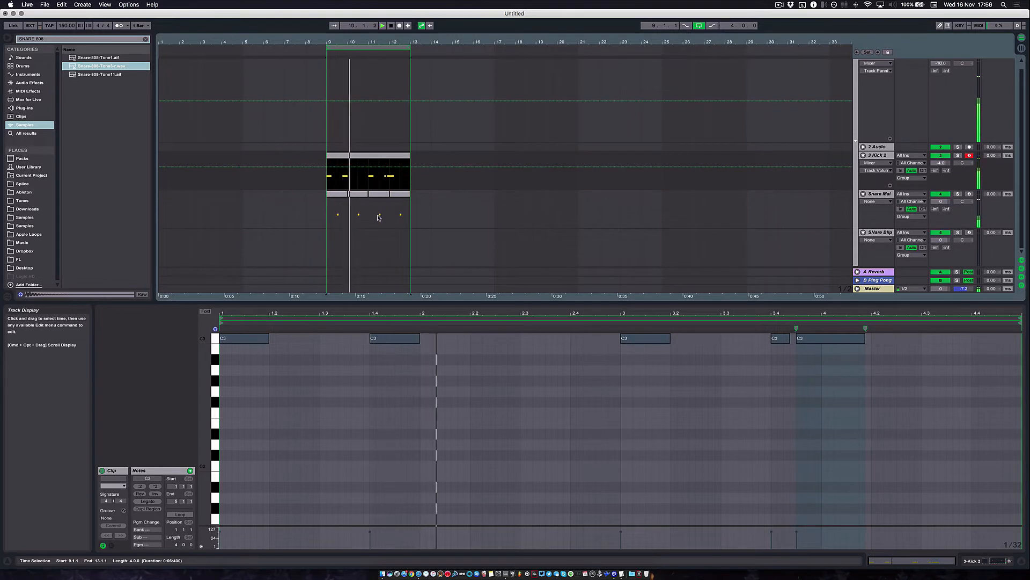
key(space)
Step: Copy the four Snare Main clips to the SNare Blip track and consolidate the copies into one clip
click(331, 197)
click(400, 197)
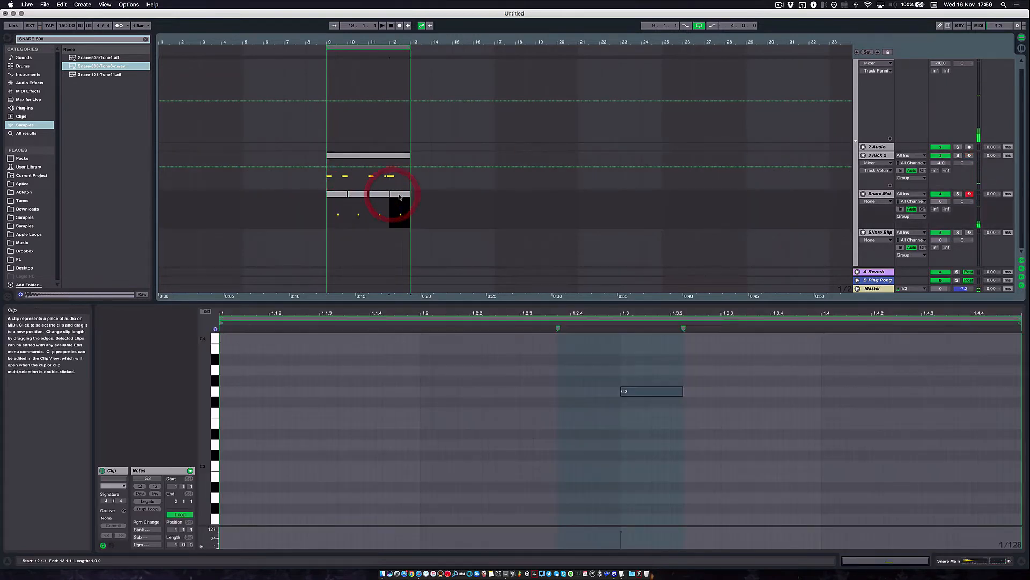
shift+click(336, 194)
drag(335, 196, 337, 241)
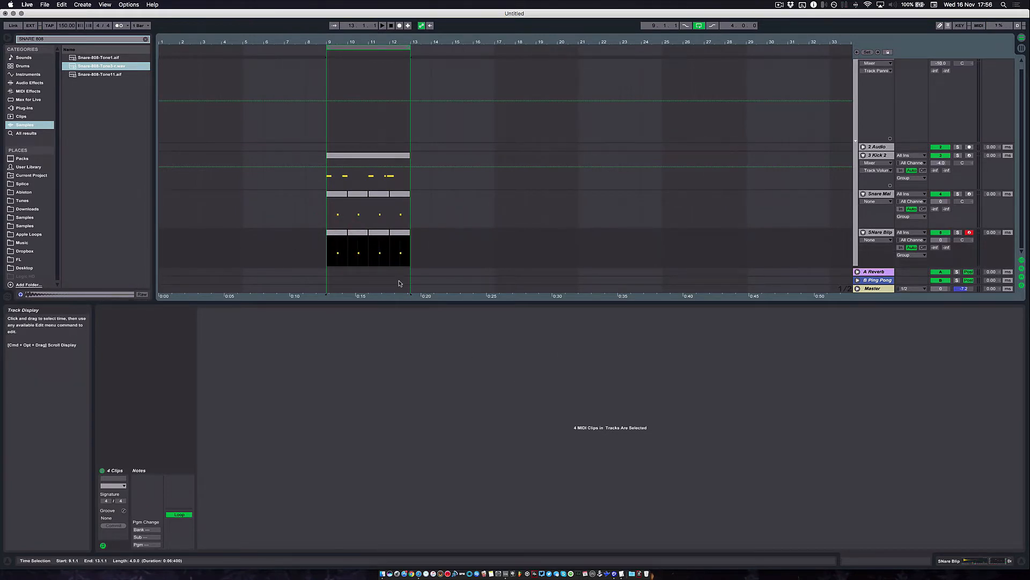
key(super+j)
Step: Consolidate the four one-bar Snare Main clips in bars 9 to 13 into a single clip
click(333, 193)
shift+click(405, 194)
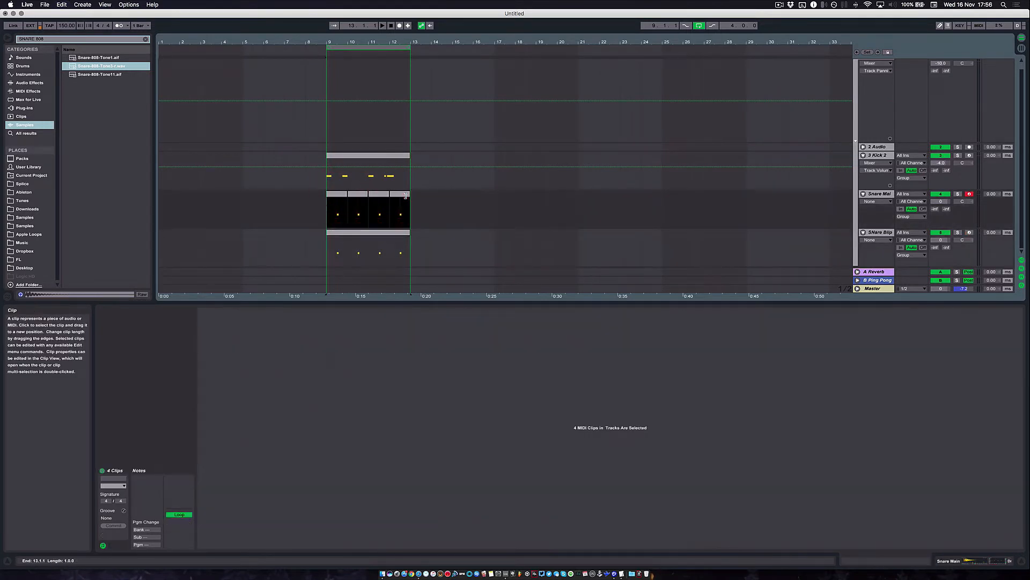
key(super+j)
Step: Lengthen all four G3 notes in the SNare Blip clip so that the first runs from 1.3 to about 1.4.2
click(348, 236)
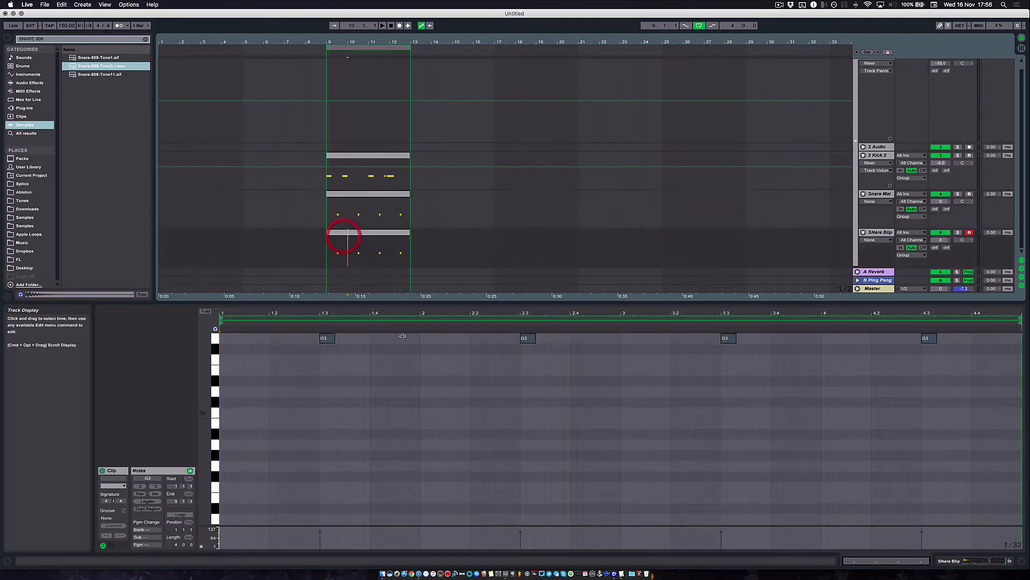
click(350, 234)
click(355, 385)
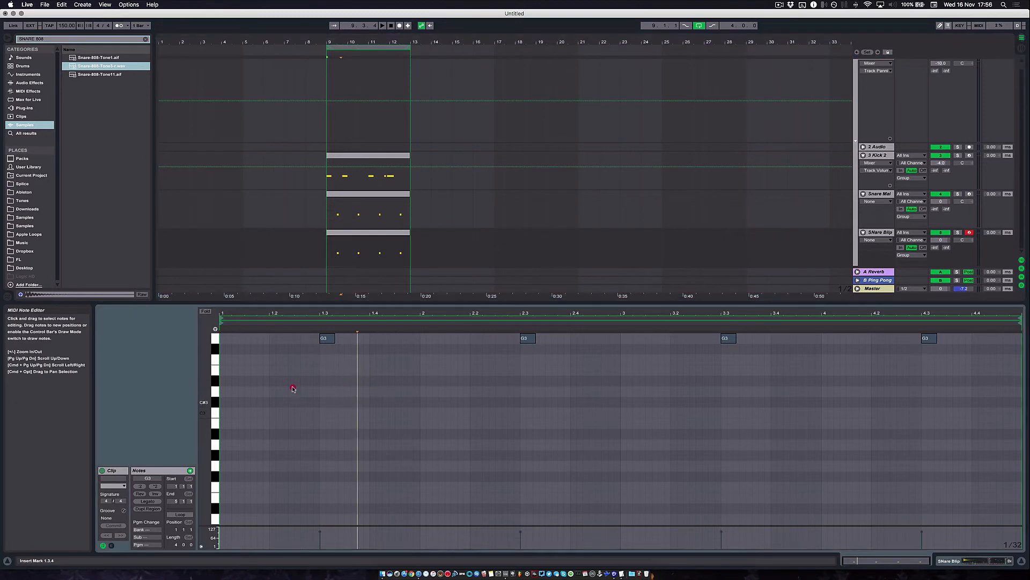
drag(295, 401, 1012, 321)
drag(266, 415, 1022, 317)
drag(979, 367, 389, 338)
drag(327, 397, 1020, 316)
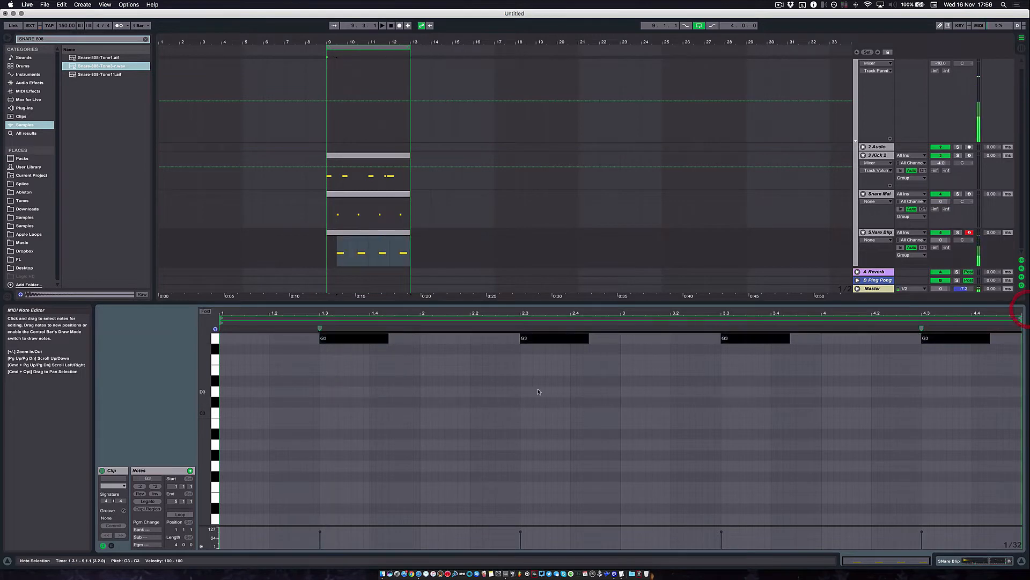
Step: Transpose the four SNare Blip notes up to G#4 while auditioning them with the kick and main snare
key(Up)
key(Up)
key(Up)
key(Up)
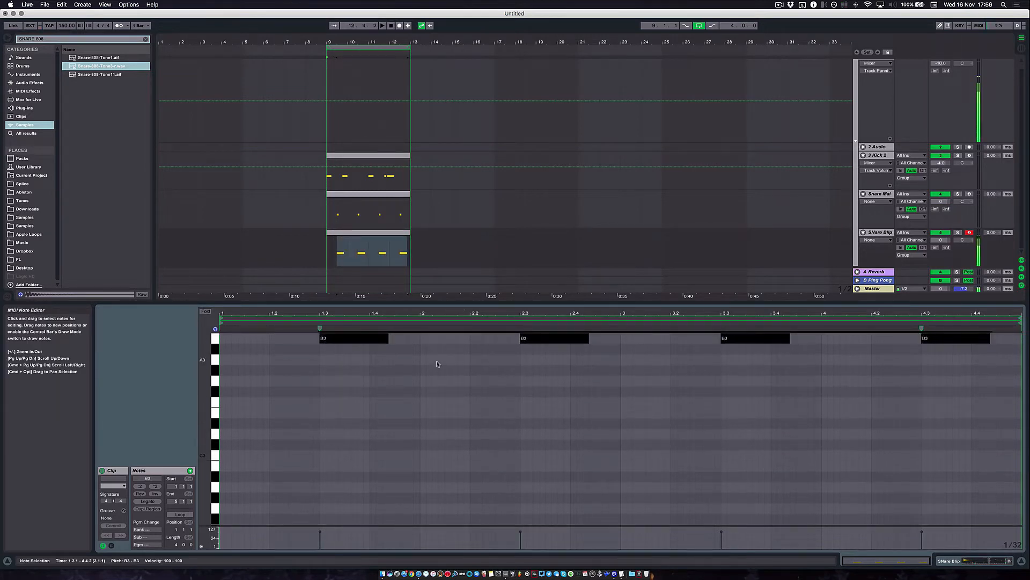
key(space)
key(Up)
key(Up)
key(Up)
key(Up)
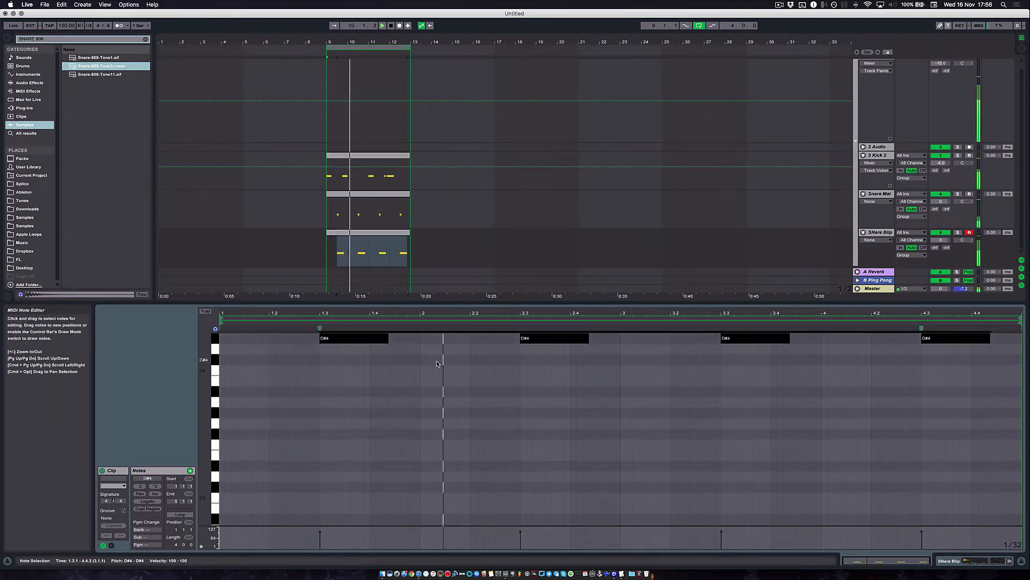
key(Up)
key(Up)
key(Up)
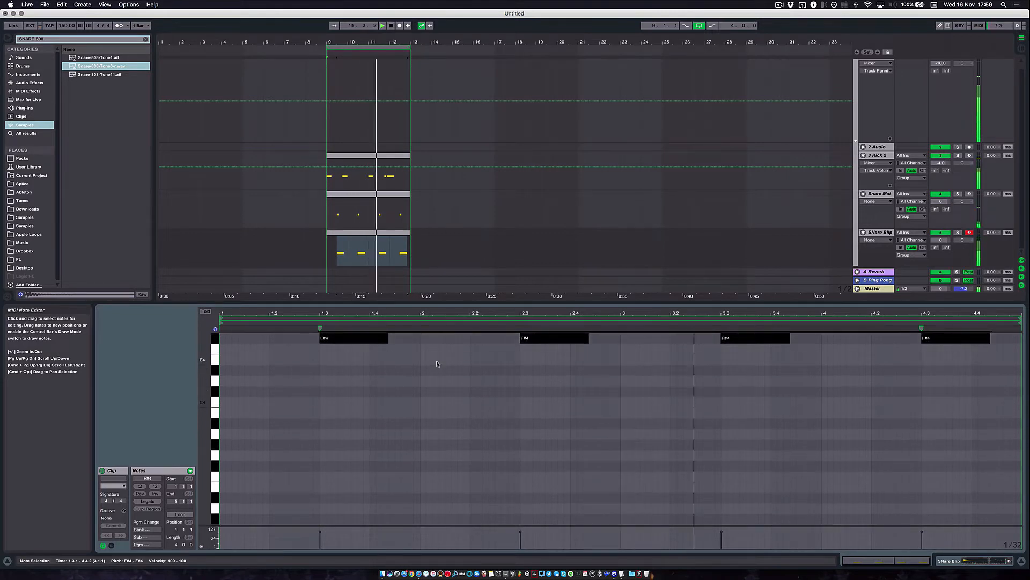
key(Up)
key(Up)
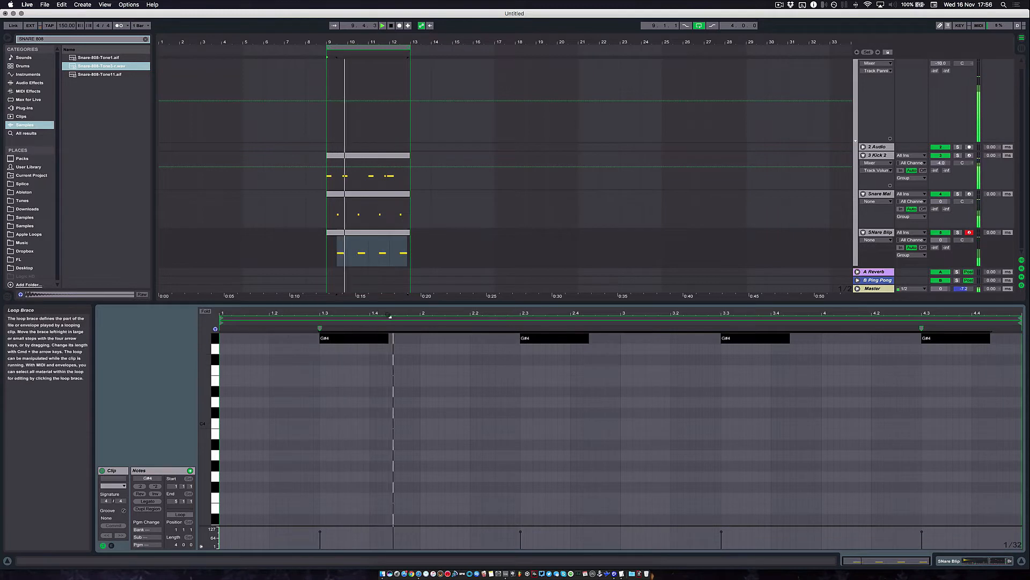
Step: Shift all four G#4 blip notes about half a sixteenth late, so the first starts just after 1.3, and play the loop
click(353, 370)
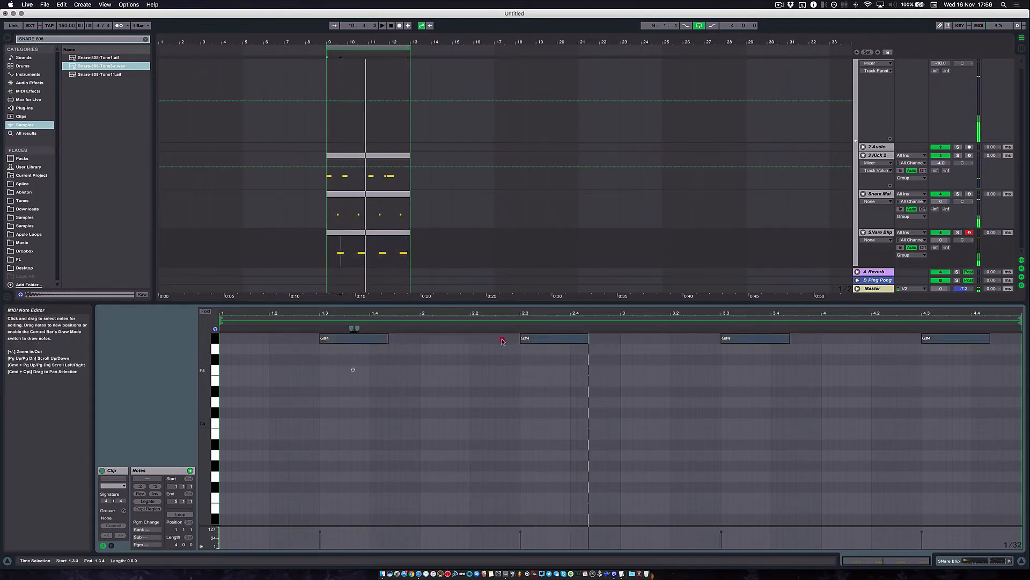
drag(503, 341, 1023, 340)
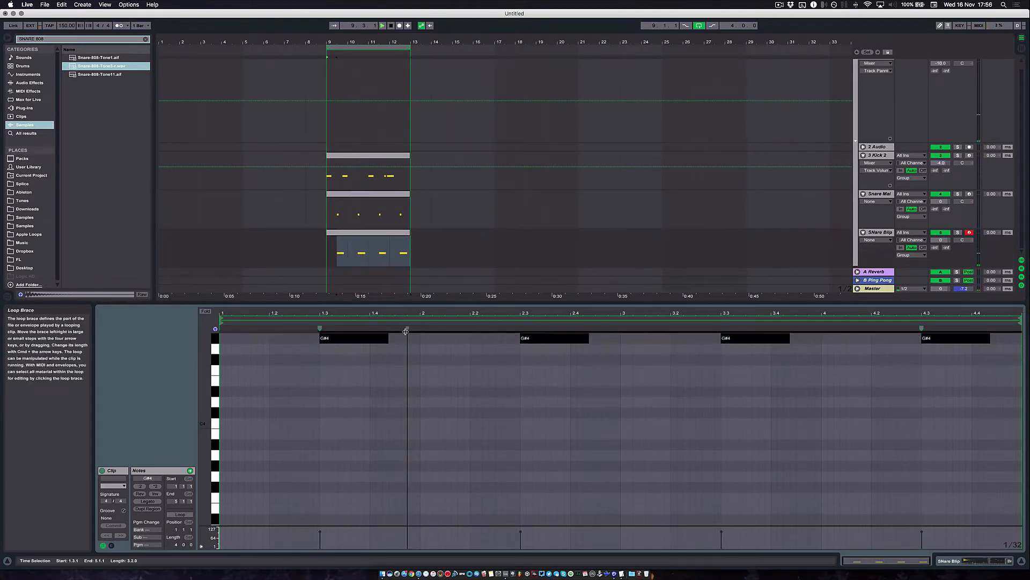
key(space)
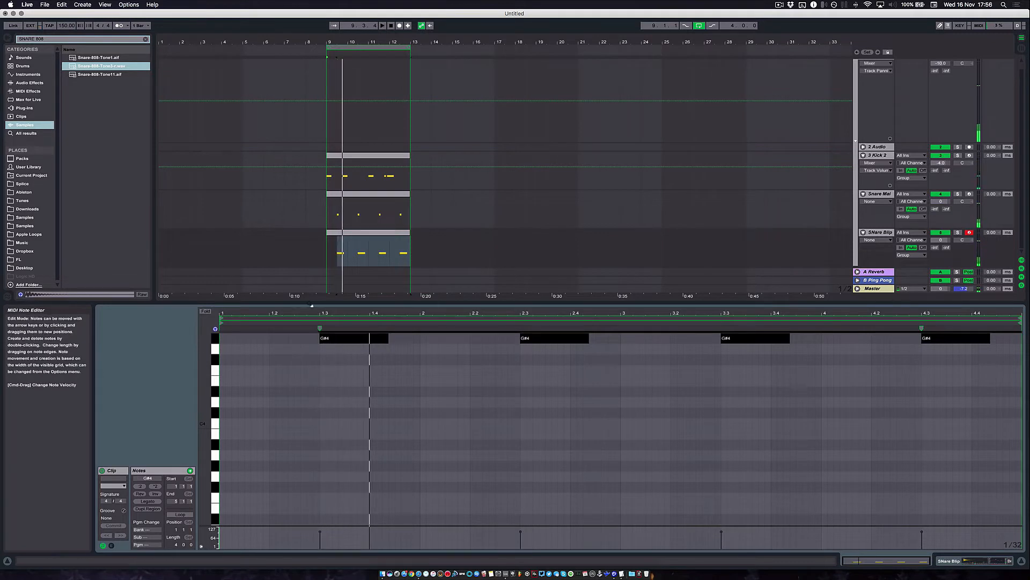
drag(319, 312, 350, 342)
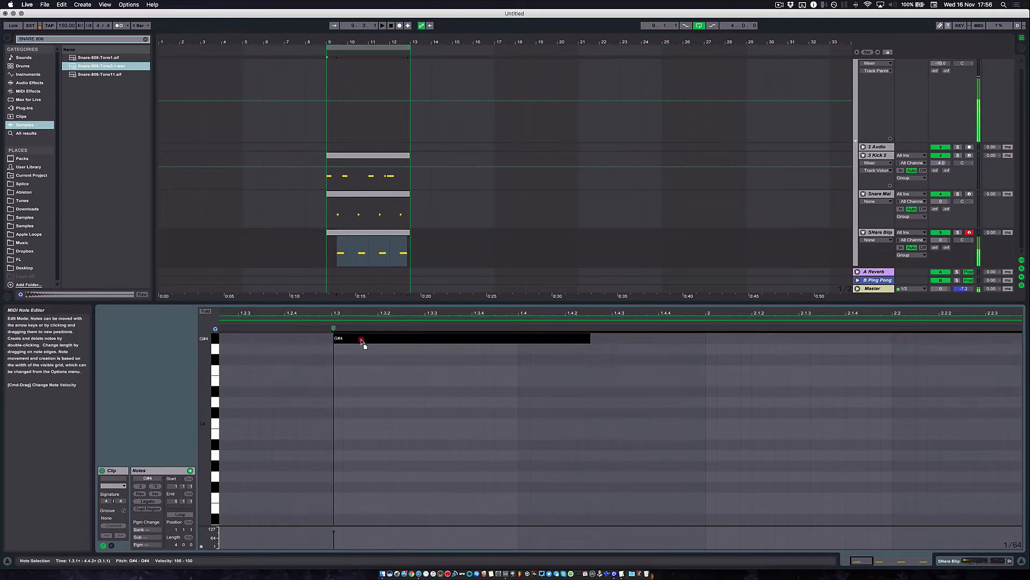
drag(357, 339, 378, 340)
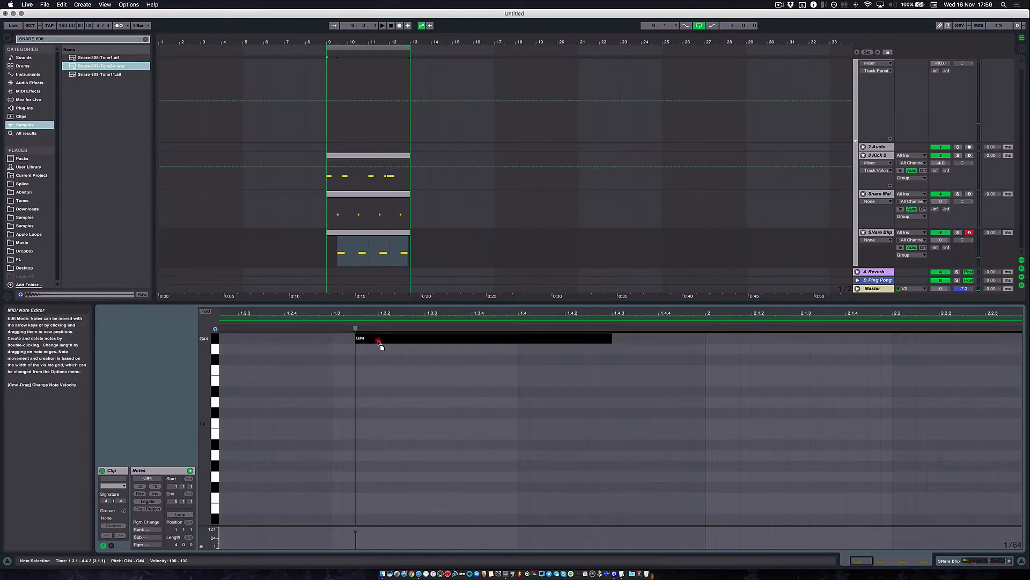
click(359, 341)
key(space)
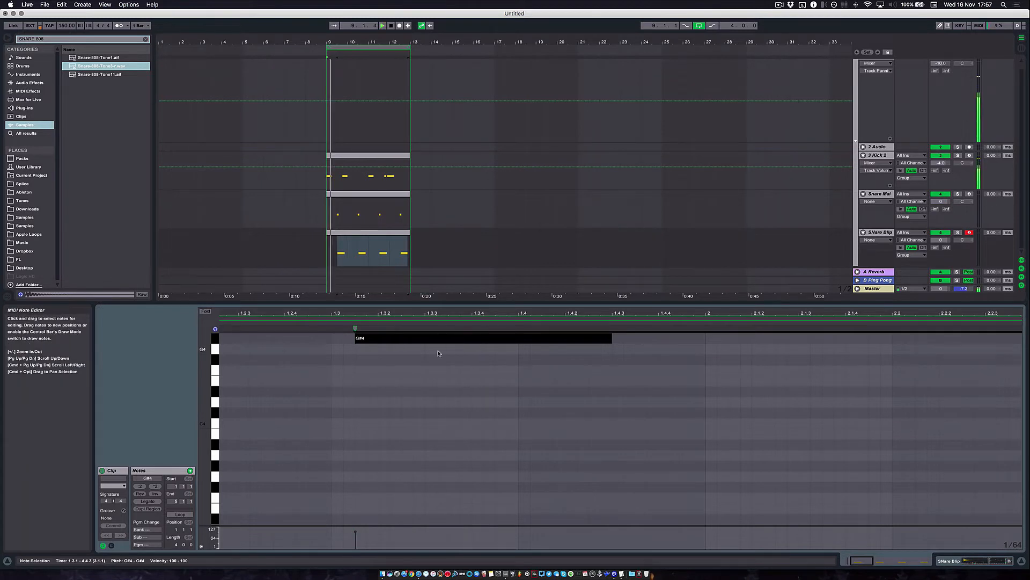
Step: Nudge the delayed blip notes slightly earlier while keeping them just behind beat 3, and audition the timing
click(379, 339)
drag(379, 339, 374, 340)
key(space)
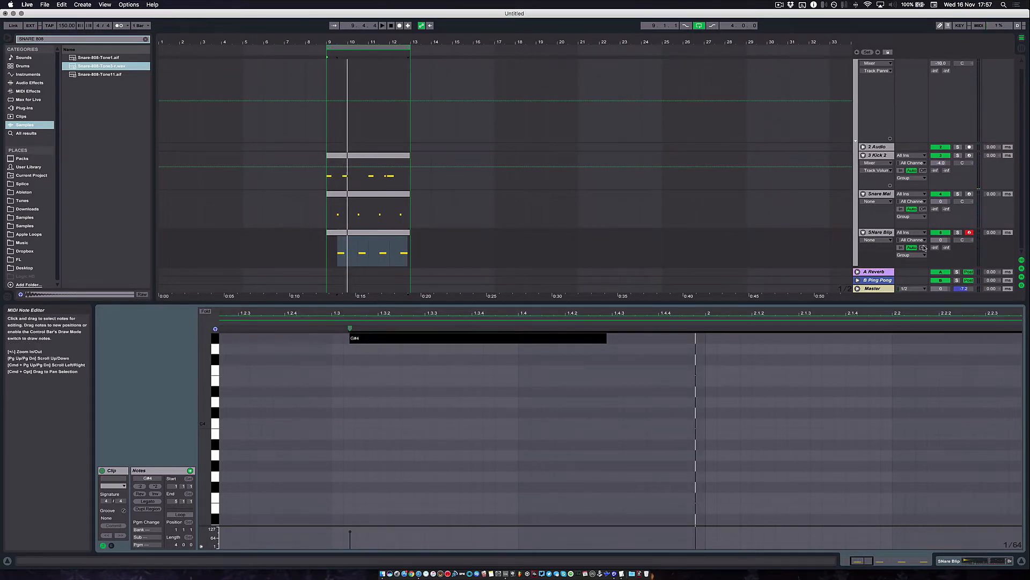
Step: Lower the SNare Blip track volume to about -3.8 dB and play the pattern
drag(941, 240, 940, 248)
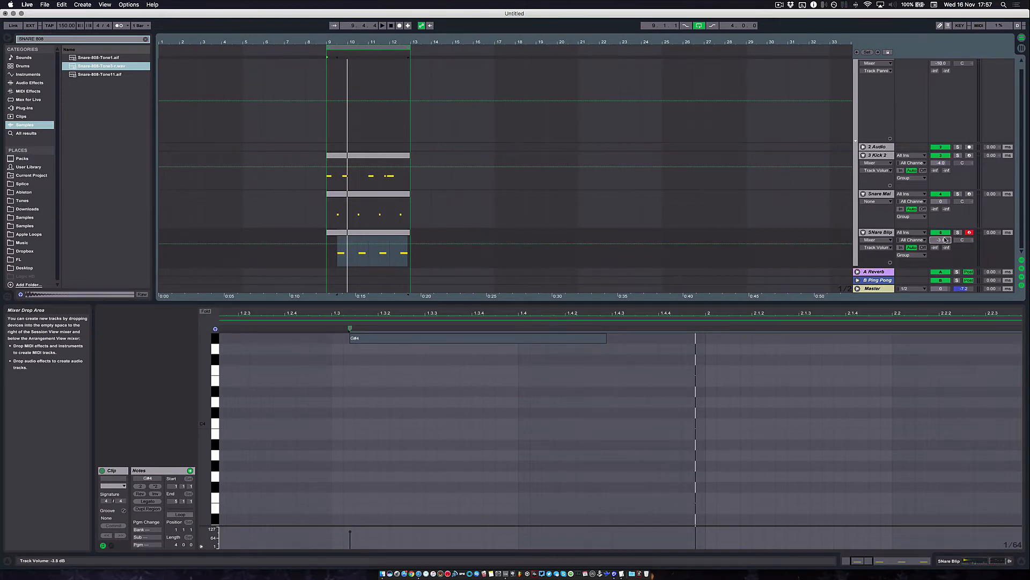
click(341, 241)
key(space)
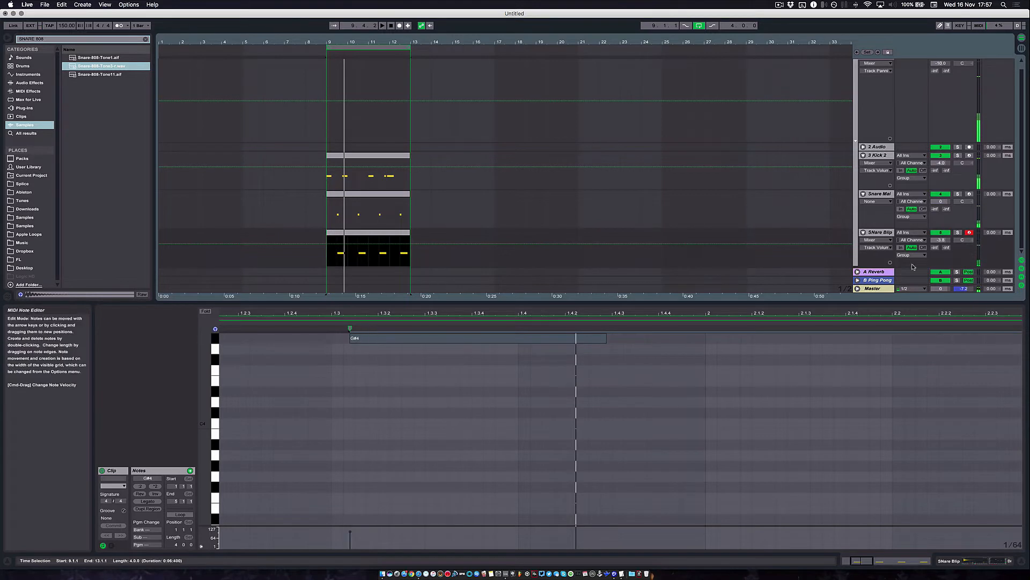
Step: Select all the G#4 blip notes and move them back so the first starts exactly at 1.3
click(380, 339)
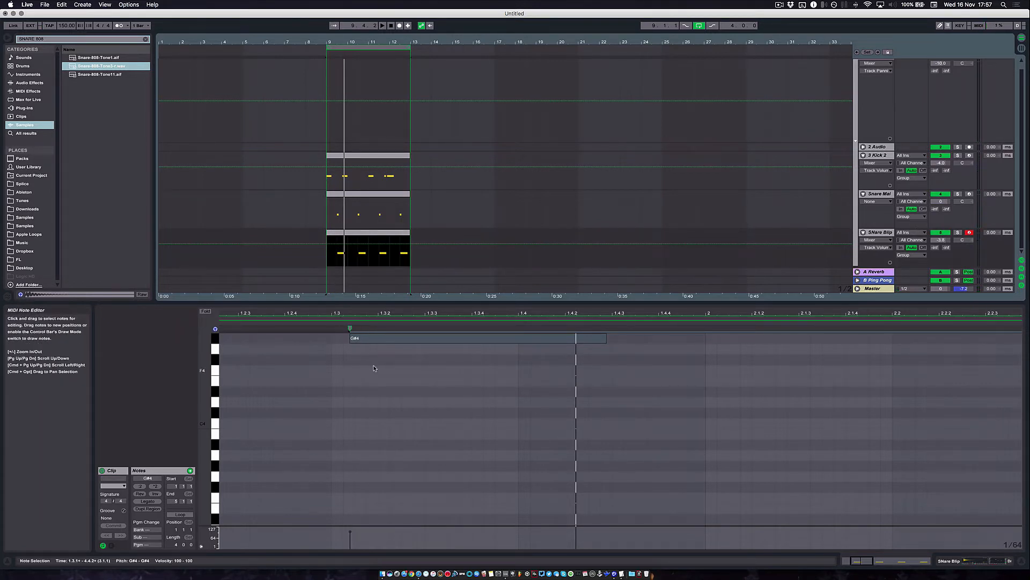
key(minus)
click(416, 339)
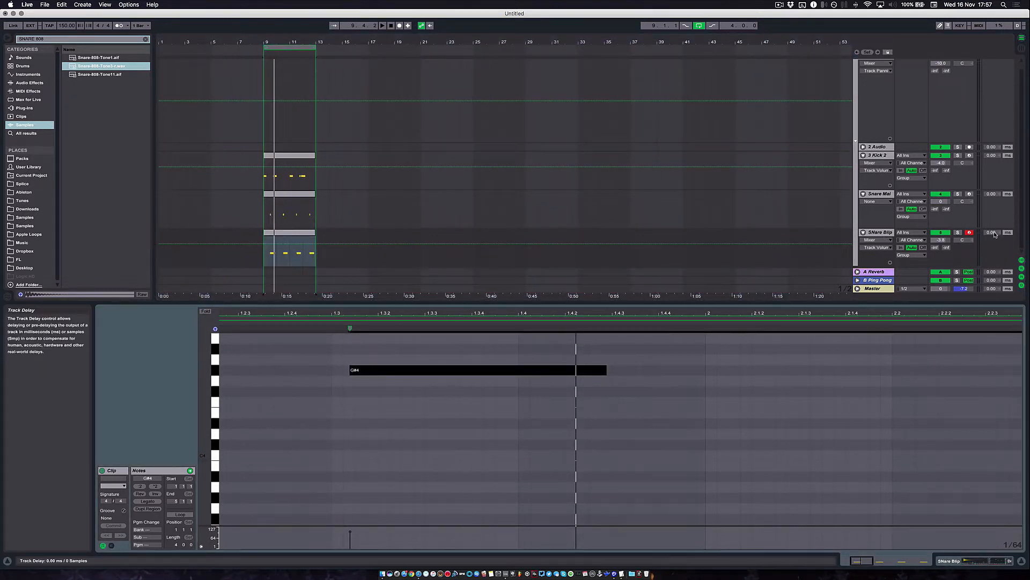
click(391, 410)
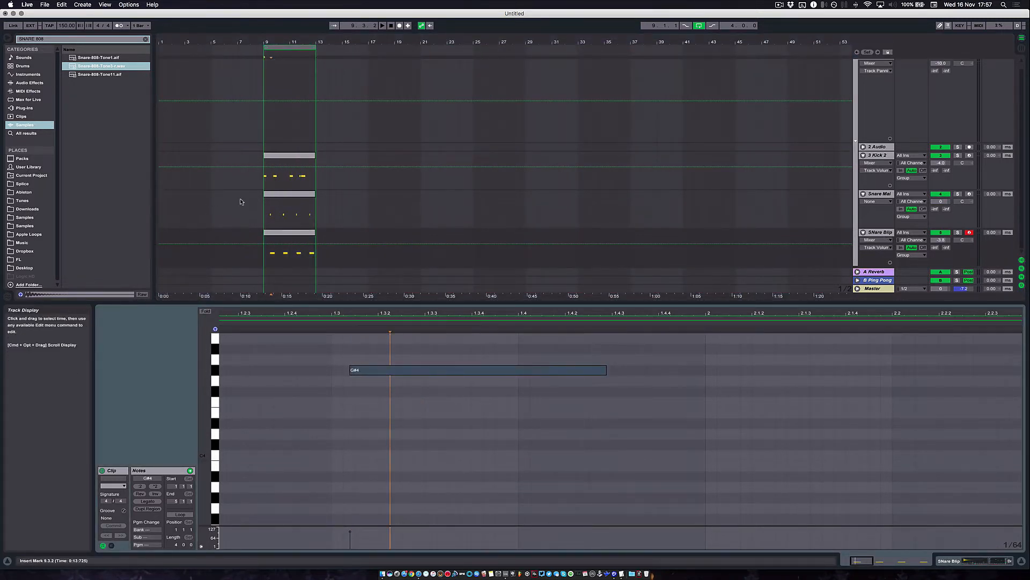
click(381, 421)
key(super+a)
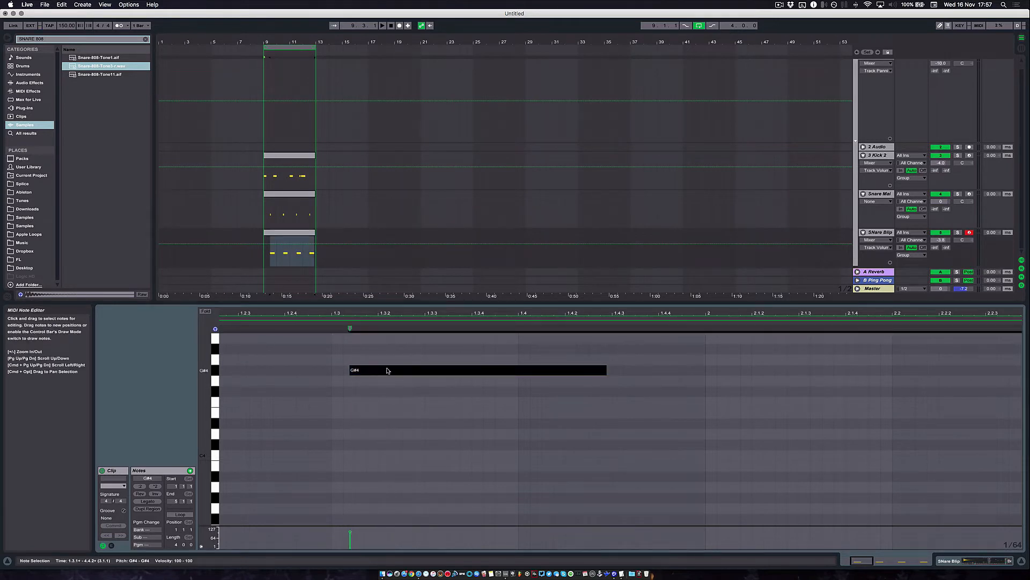
drag(375, 371, 368, 372)
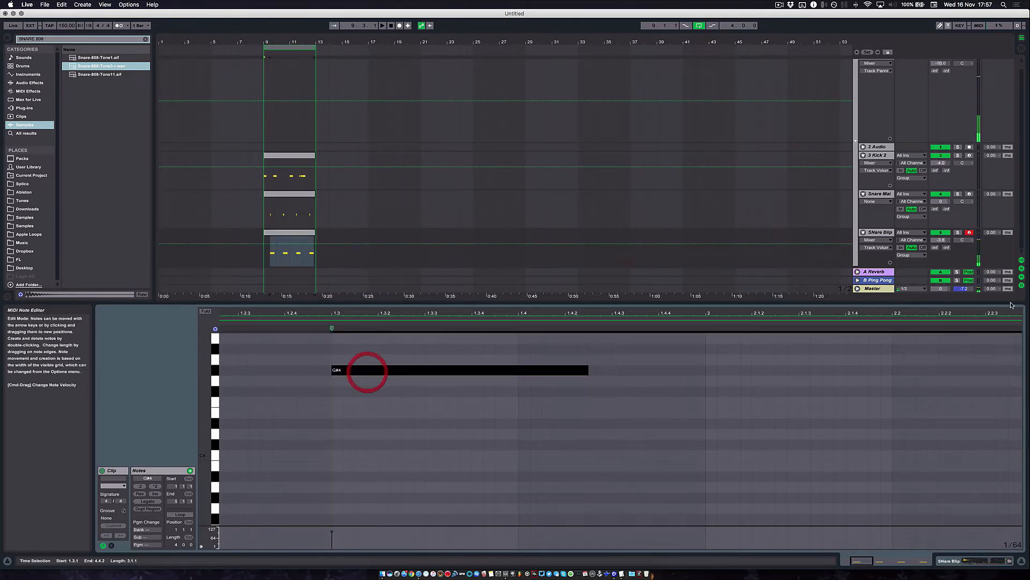
Step: Try different track delays on SNare Blip during playback and set the delay to 22.00 ms
key(space)
click(991, 233)
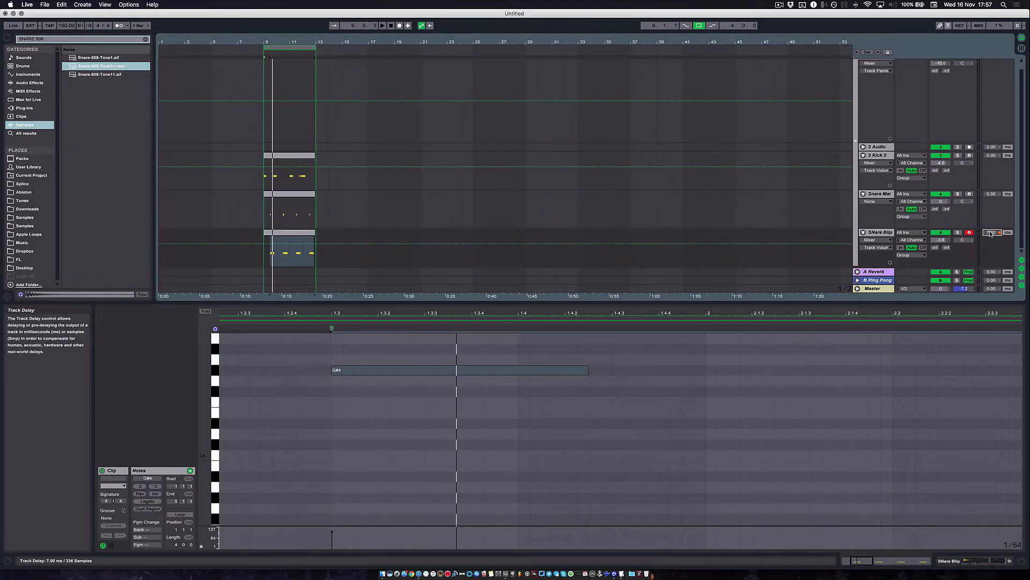
key(space)
drag(990, 233, 990, 228)
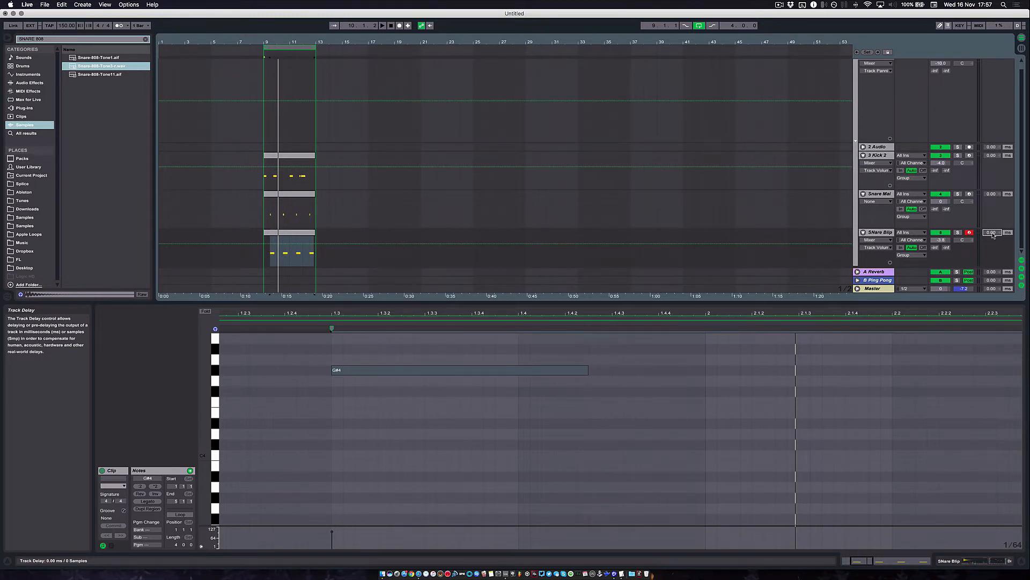
key(space)
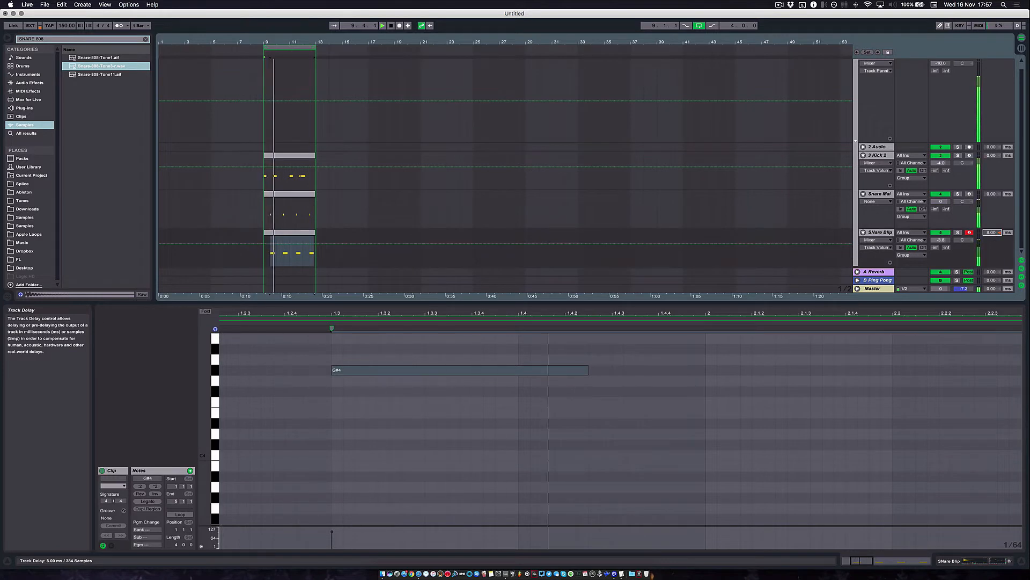
drag(993, 234, 993, 222)
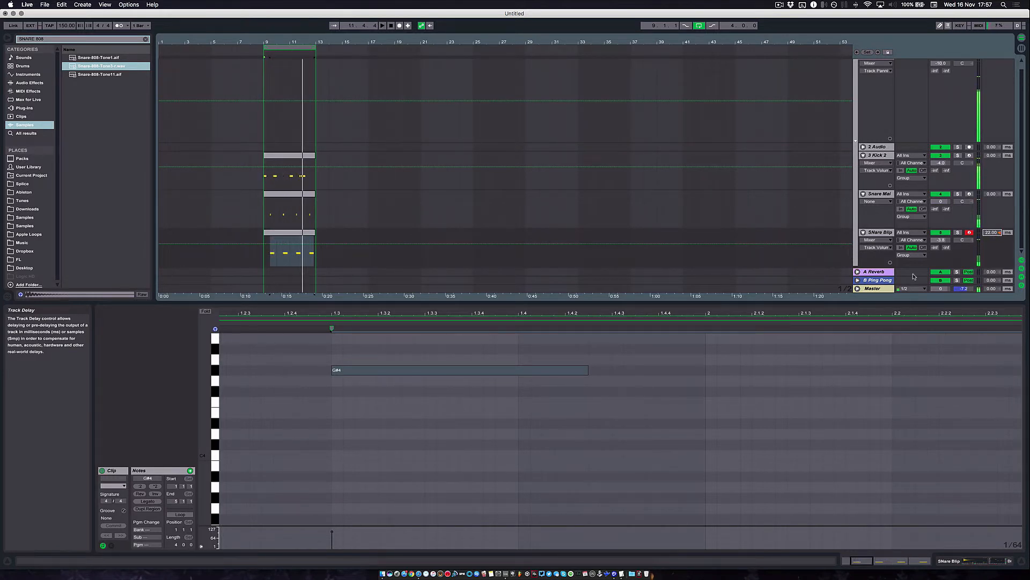
click(278, 232)
key(space)
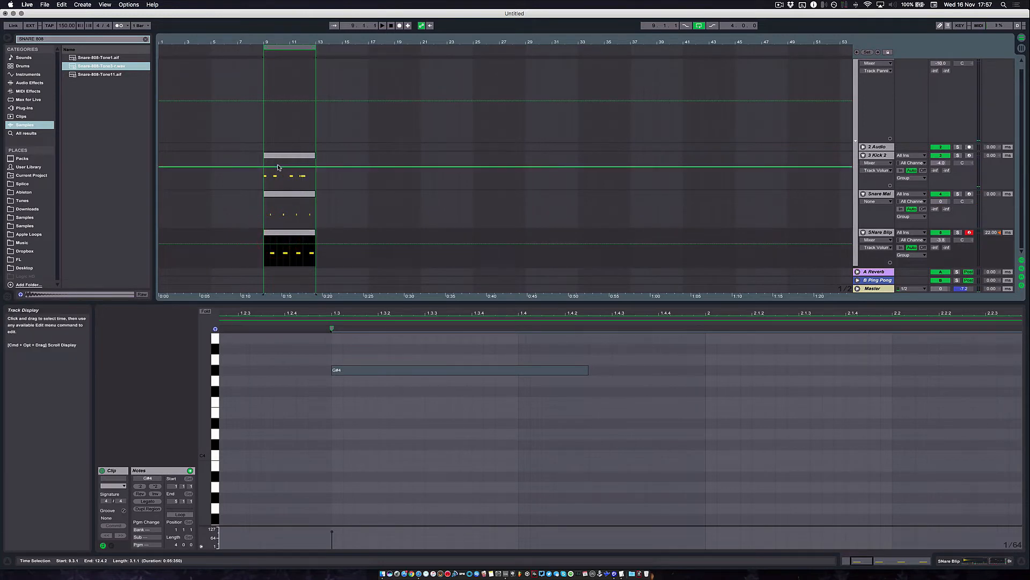
click(289, 177)
scroll(911, 167, up, 1)
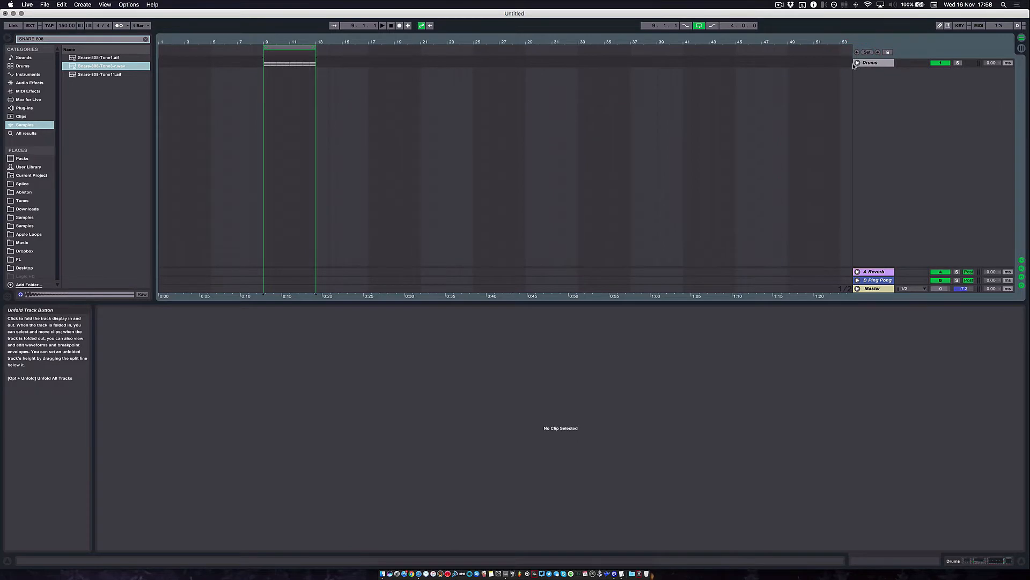
click(858, 62)
scroll(583, 177, down, 1)
click(571, 180)
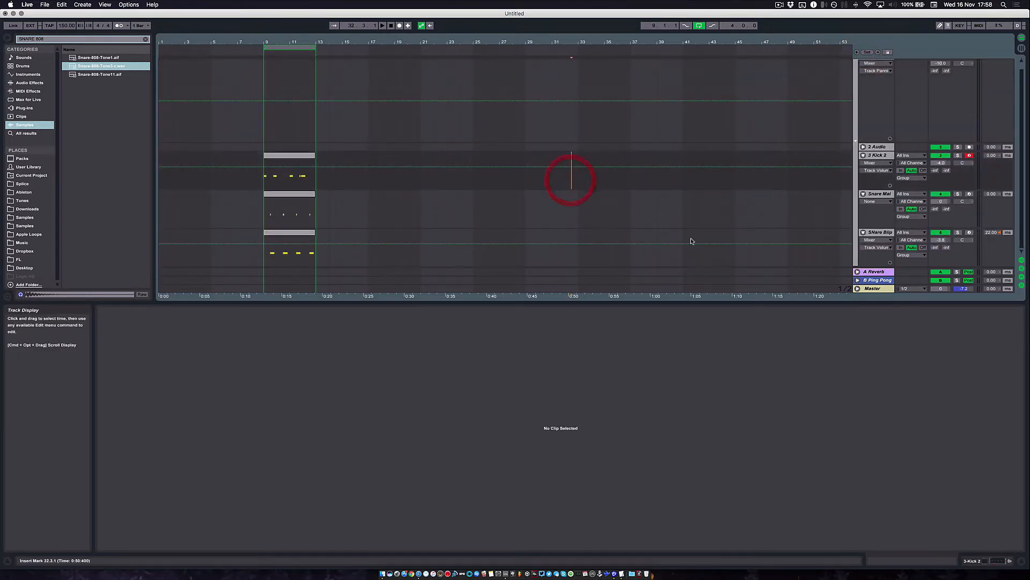
Step: Insert a new audio track directly below the SNare Blip track in the drum group
click(880, 232)
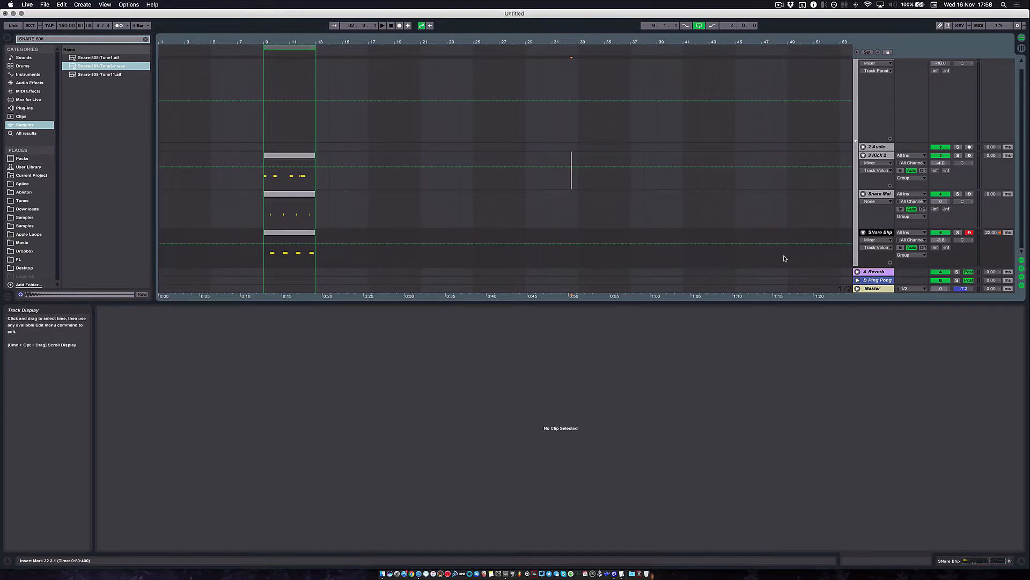
key(super+t)
click(880, 236)
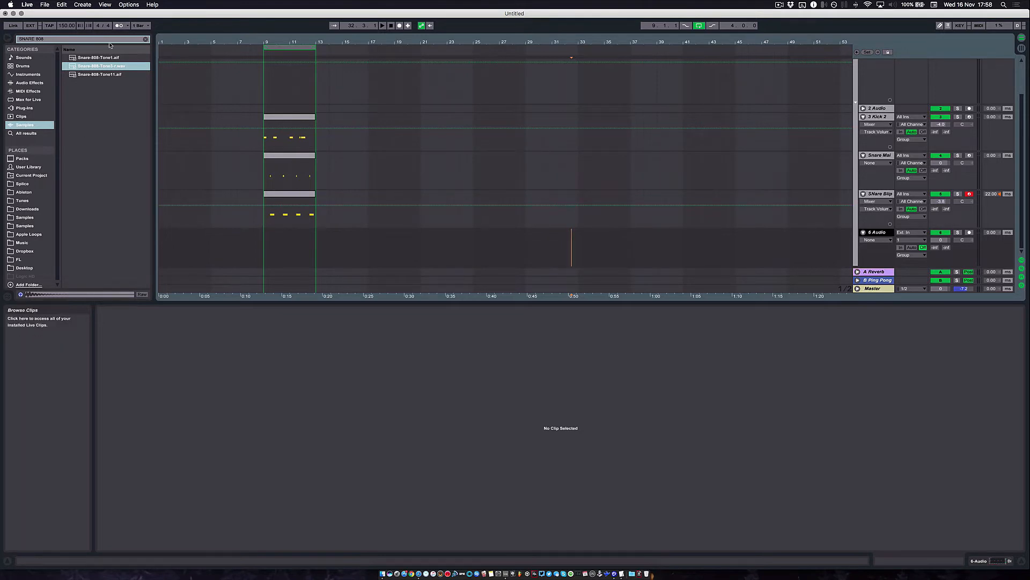
Step: Search the samples for "snap" and audition the clap and snap results
click(82, 40)
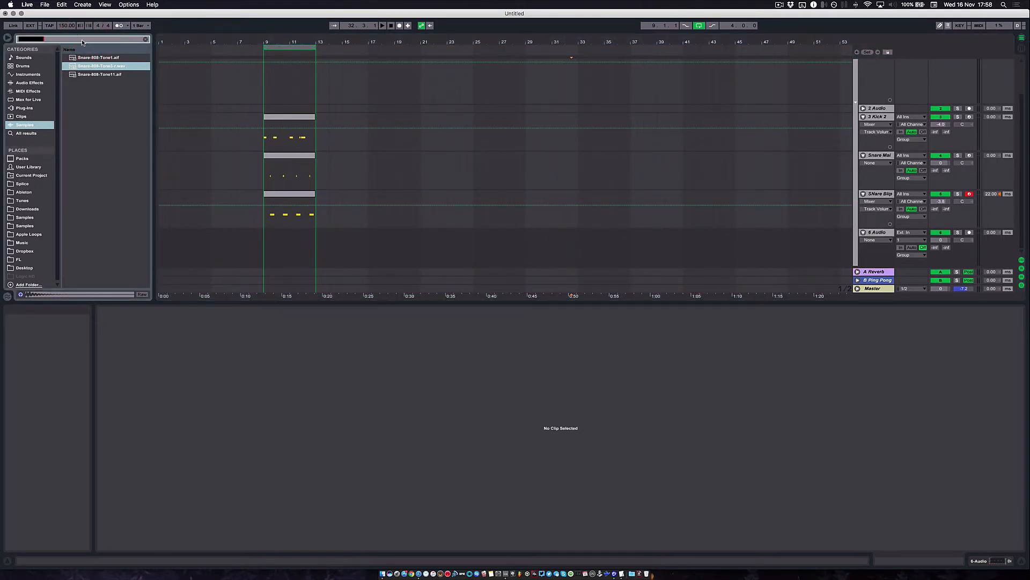
text(snap)
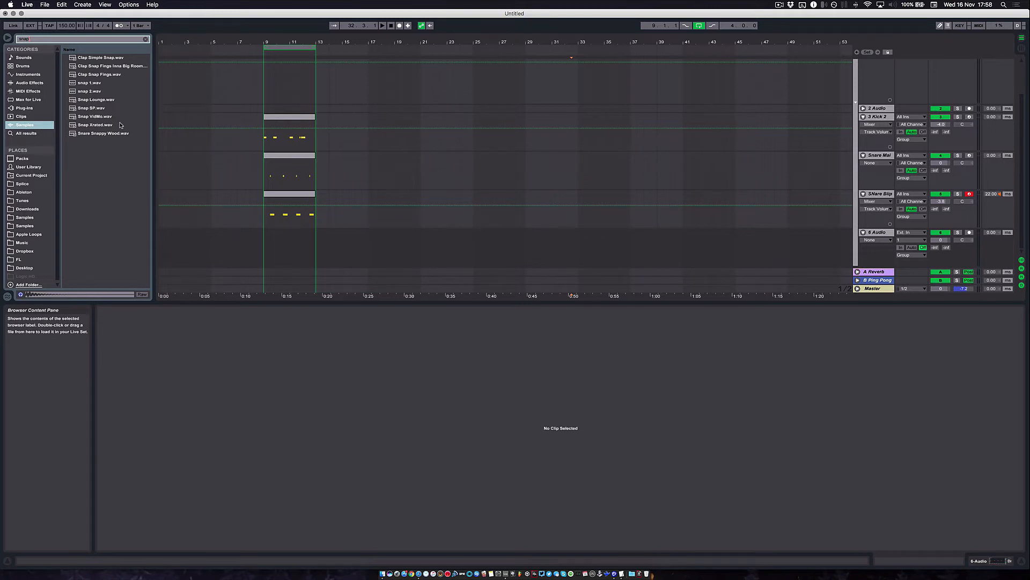
click(93, 60)
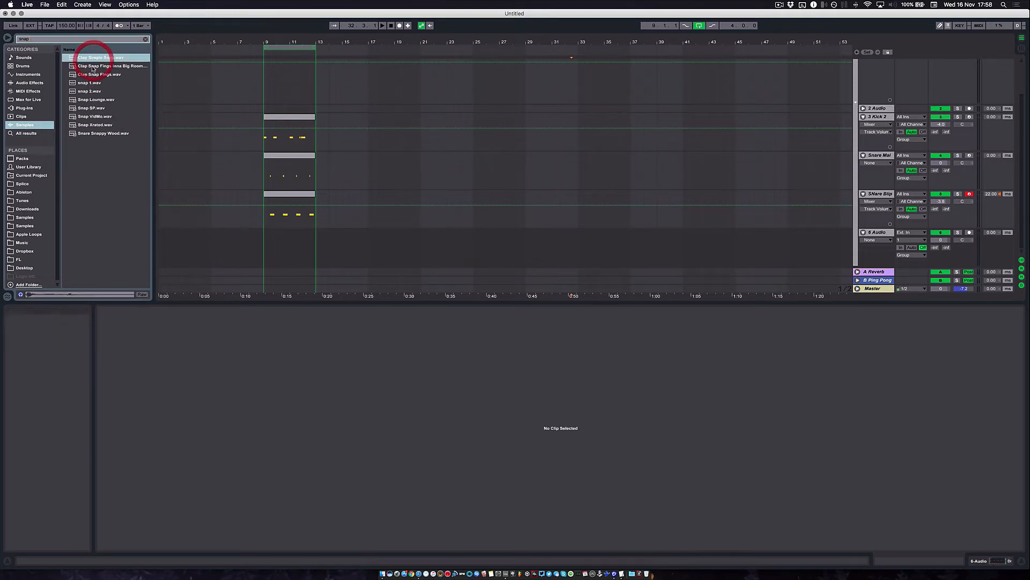
click(93, 67)
key(Down)
key(Down)
key(Down)
key(Down)
key(Down)
key(Down)
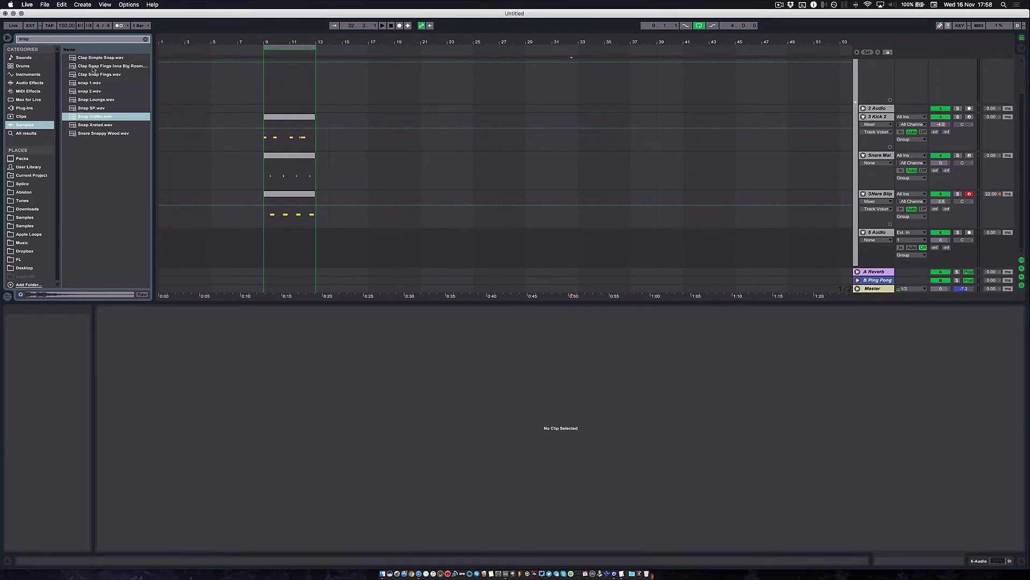
key(Down)
key(Up)
key(Up)
key(Up)
key(Up)
key(Up)
key(Up)
key(Up)
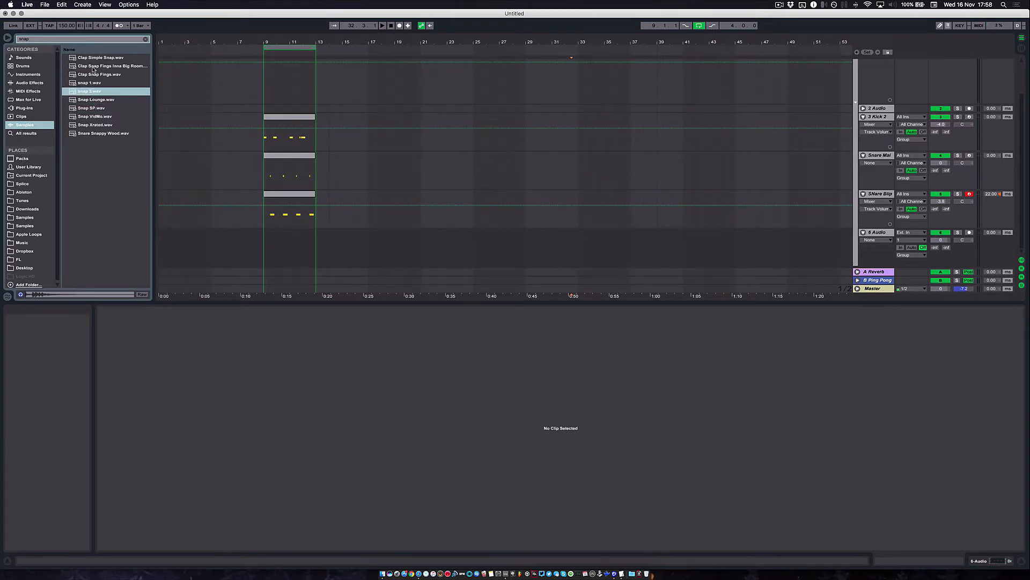
key(Down)
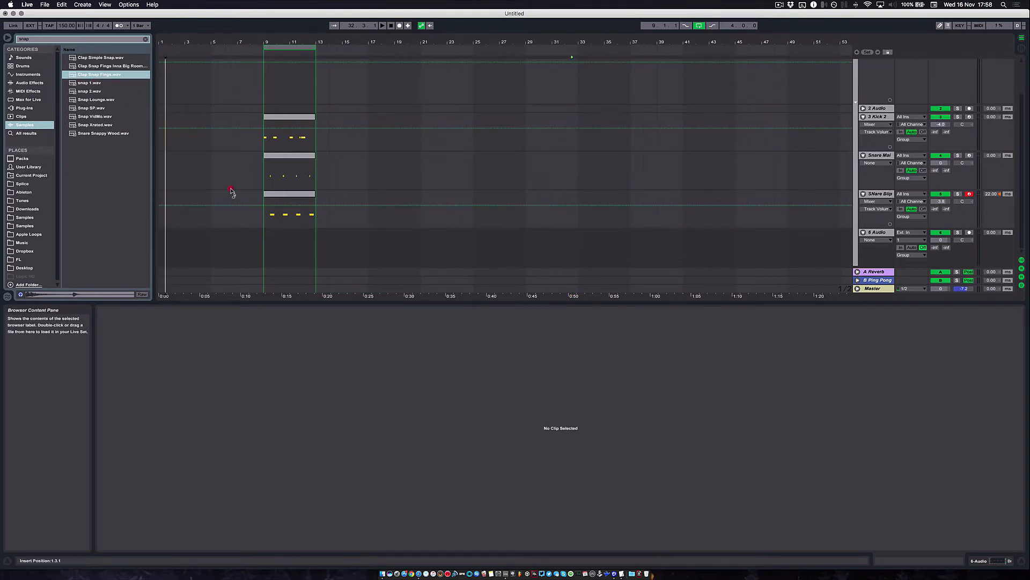
Step: Place Clap Snap Fings.wav on the 6 Audio track at 9.3, in line with the first snare hit
click(284, 257)
drag(285, 257, 276, 253)
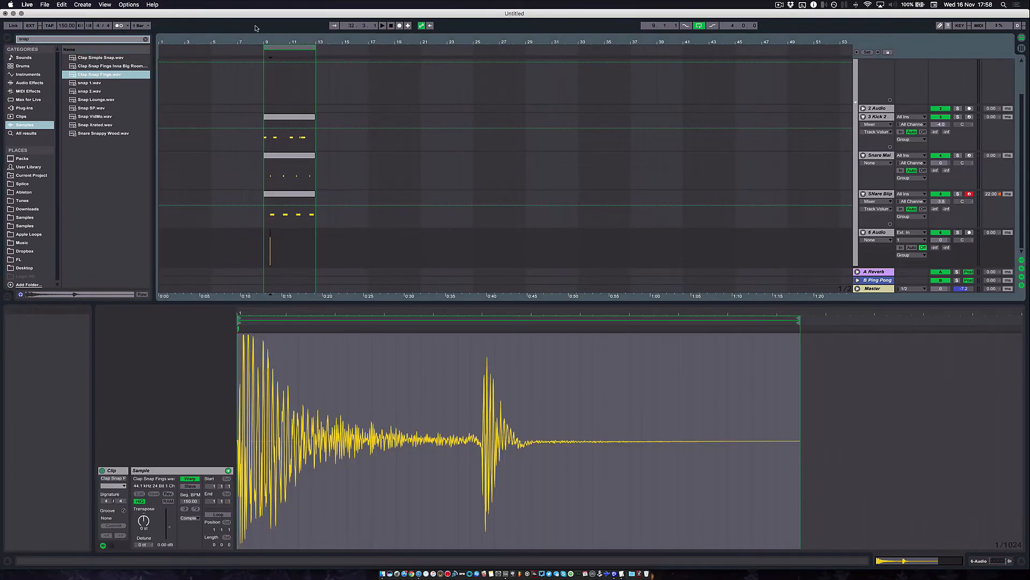
drag(265, 43, 270, 86)
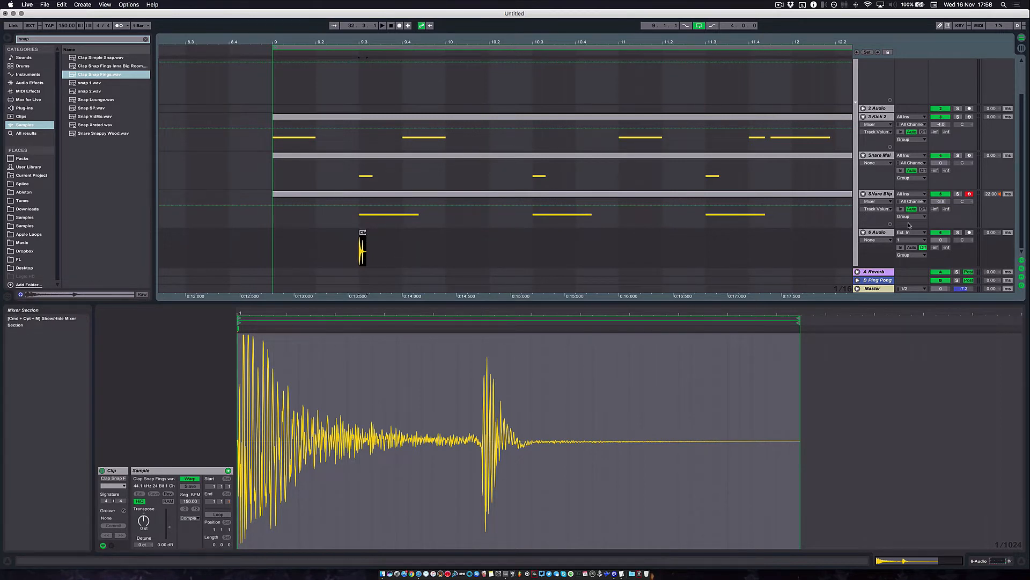
Step: Insert another audio track below 6 Audio and place Clap Simple Snap.wav on it at 9.3
click(878, 233)
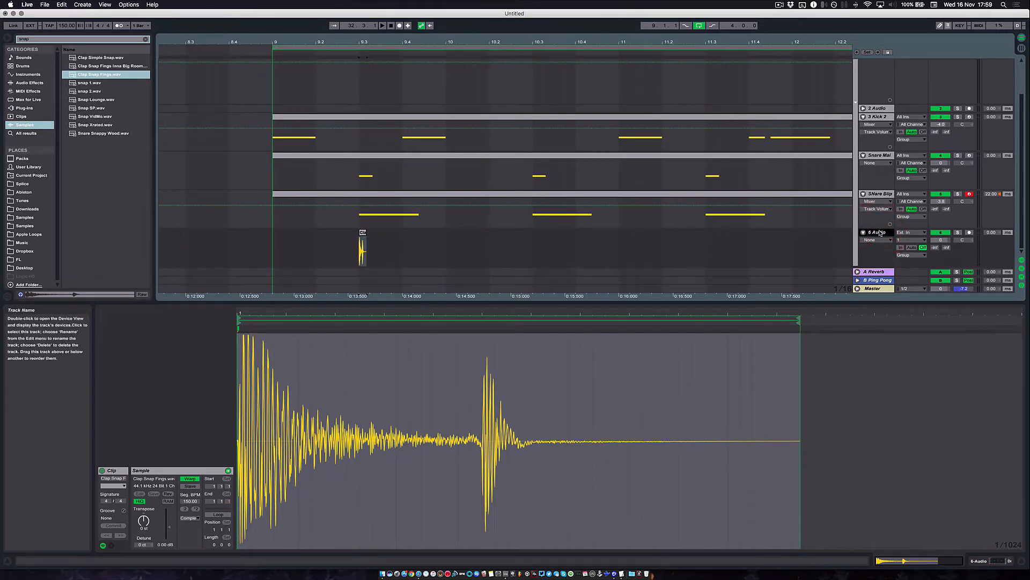
key(super+t)
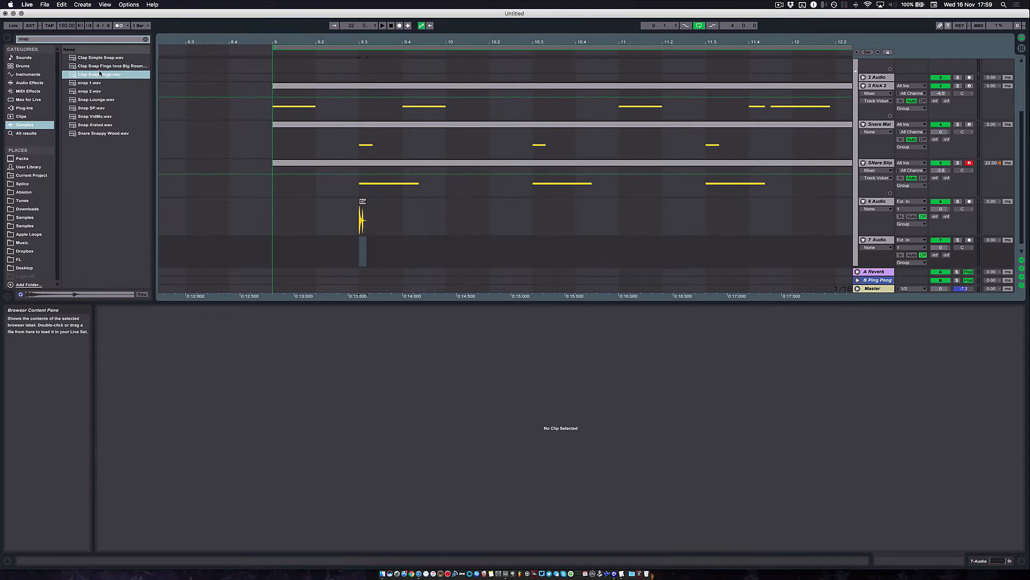
drag(95, 57, 361, 255)
drag(354, 41, 359, 108)
mouse_move(413, 240)
mouse_down()
mouse_move(436, 248)
mouse_move(385, 241)
mouse_up()
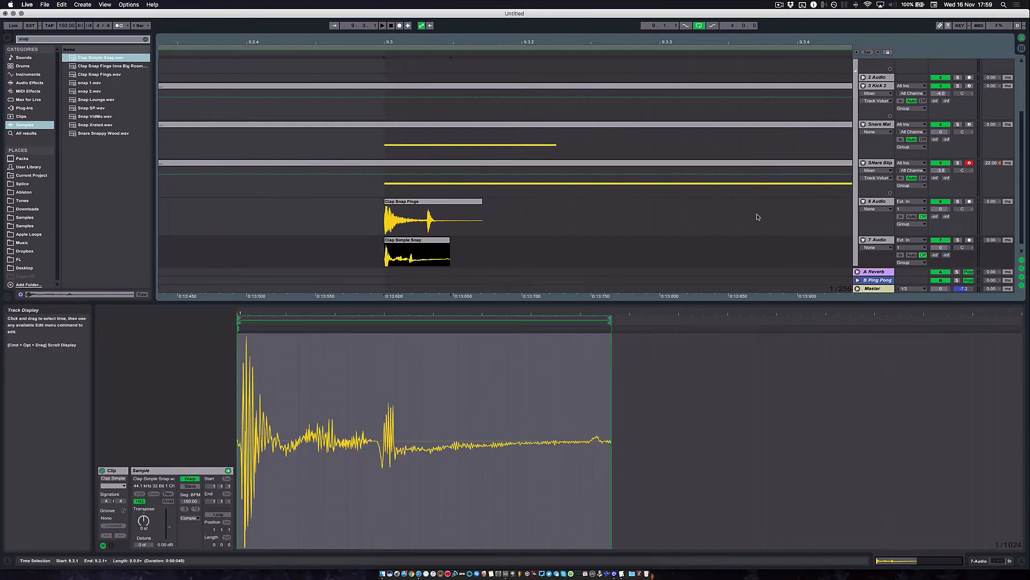
Step: Select both snap tracks and try panning 6 Audio with its mixer track pan
click(874, 201)
shift+click(886, 240)
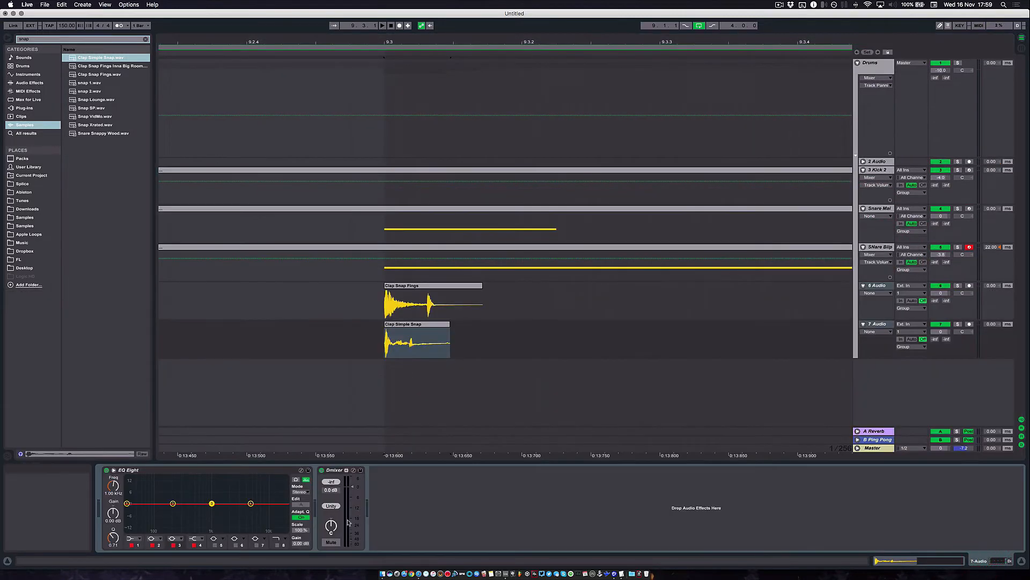
click(336, 472)
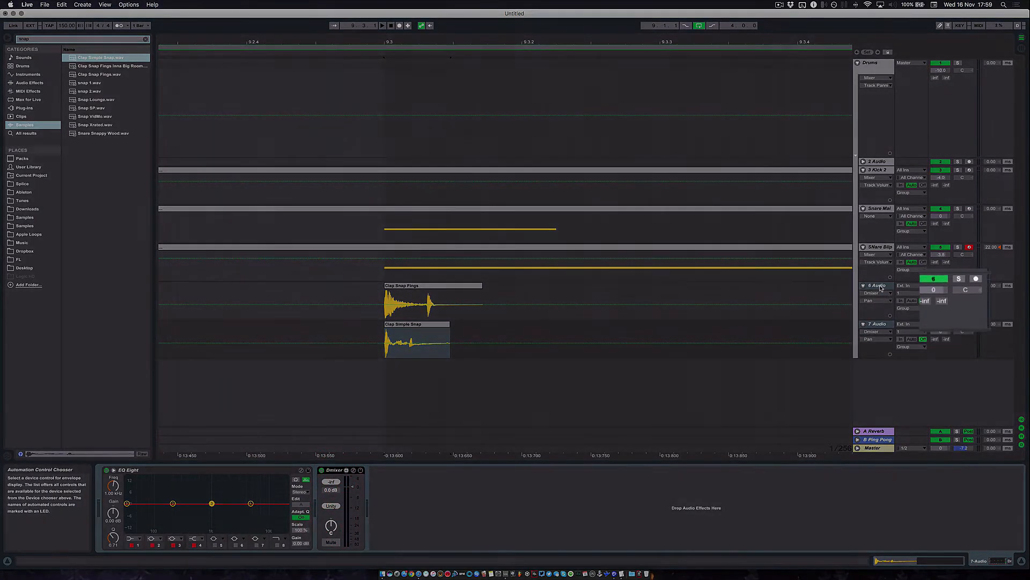
click(968, 290)
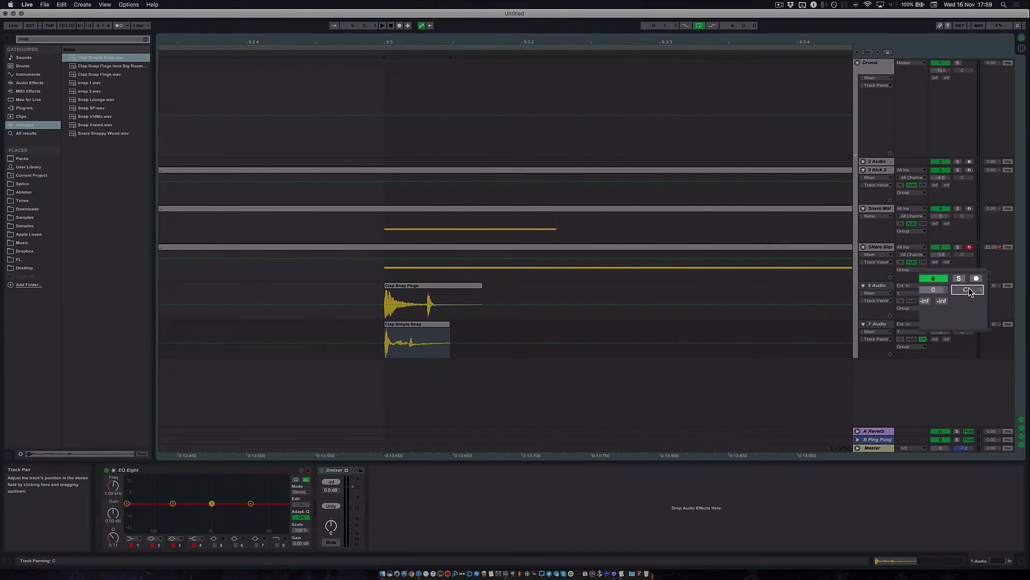
drag(968, 287, 968, 315)
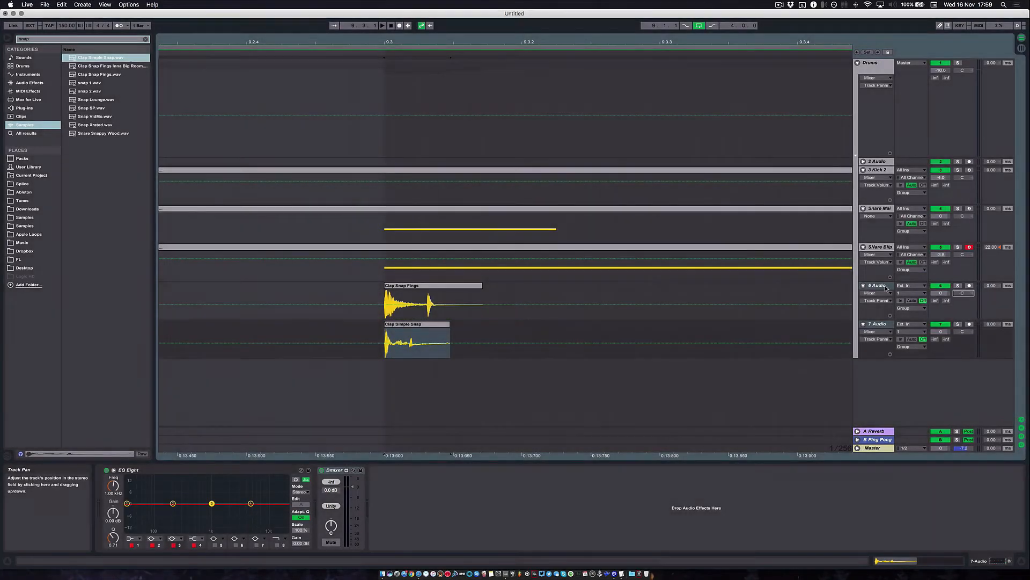
Step: Pan 6 Audio to 50L and 7 Audio to 50R using the Dmixer device on each track
click(873, 285)
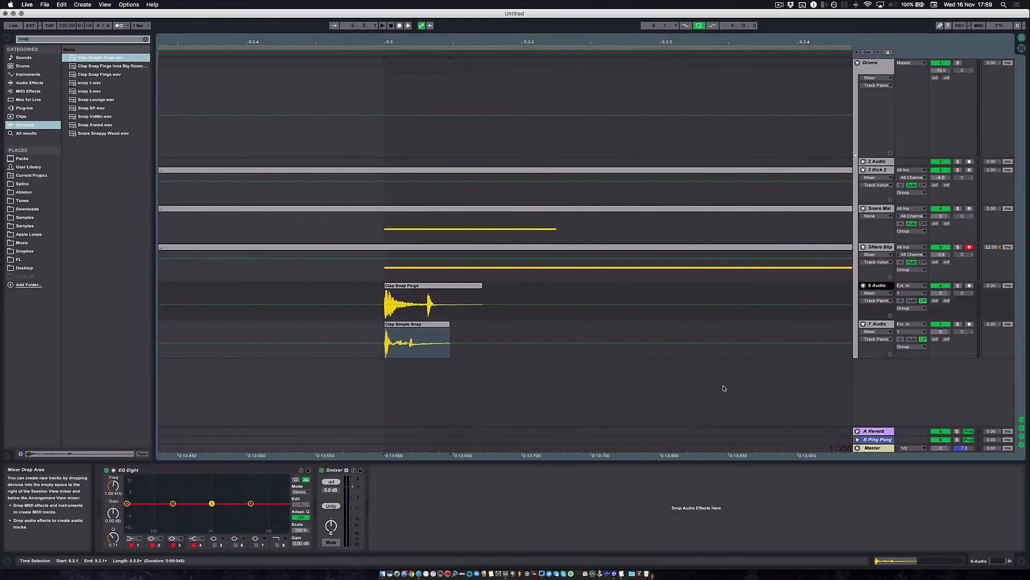
click(331, 526)
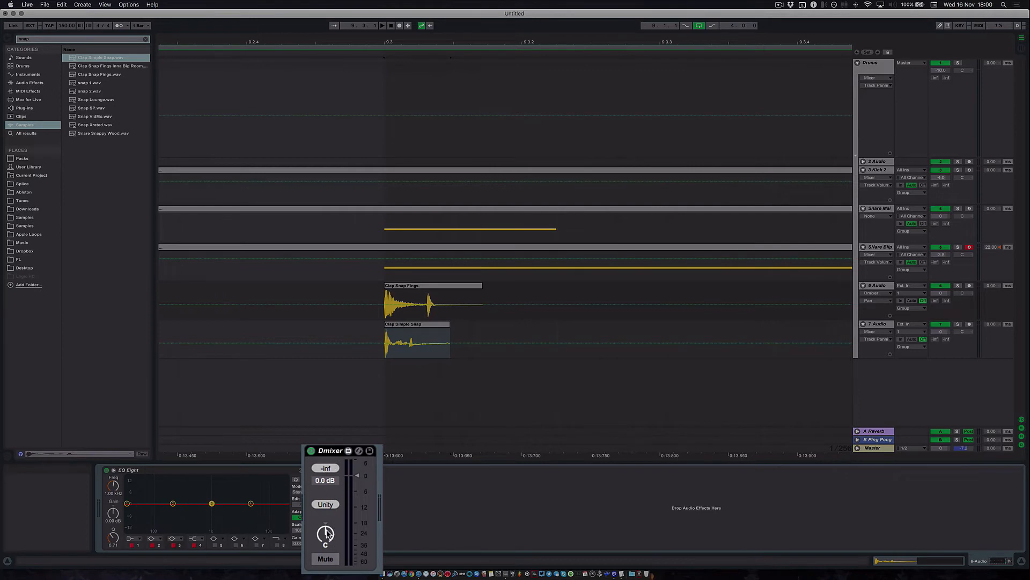
drag(327, 533, 327, 507)
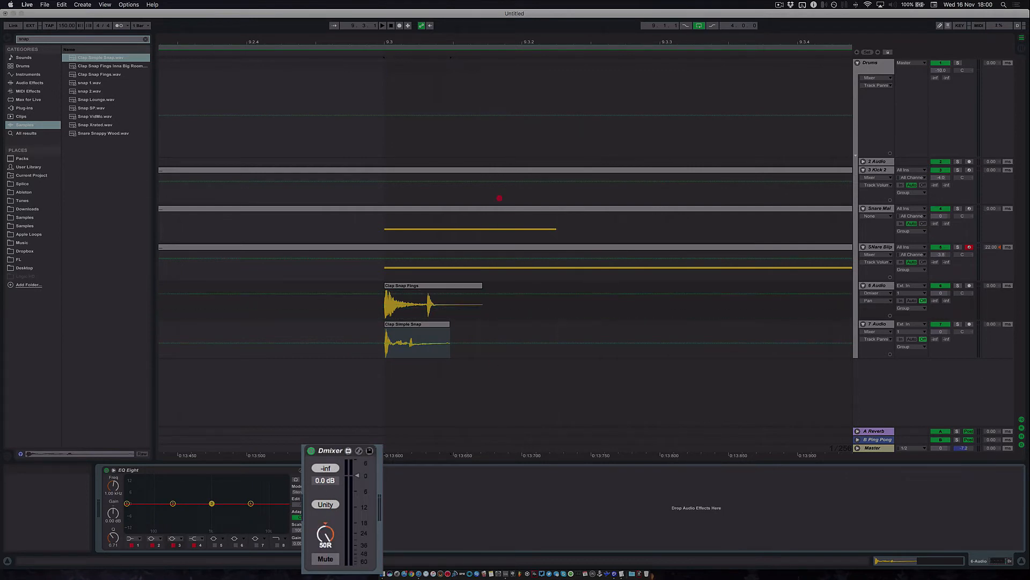
drag(499, 198, 478, 326)
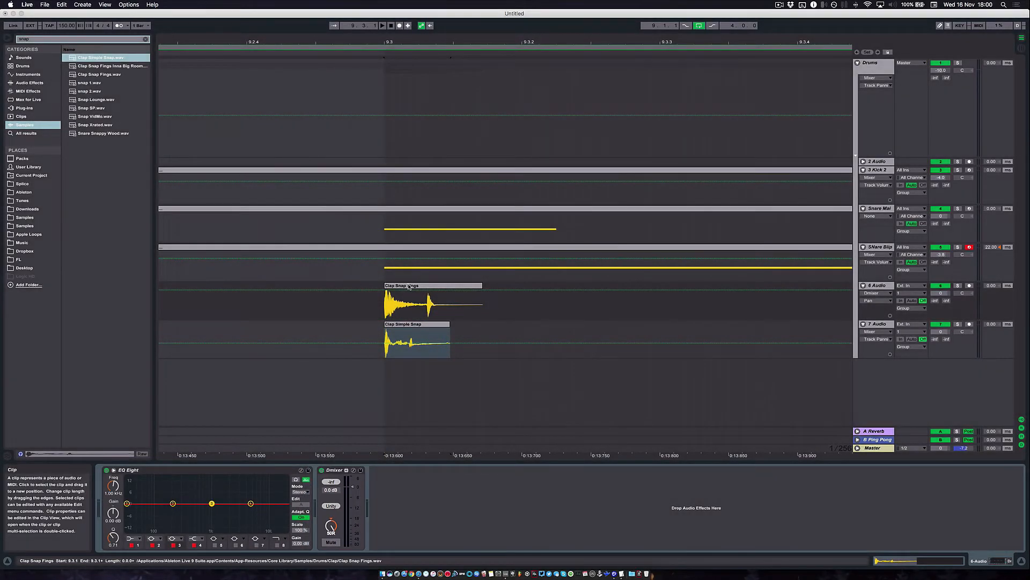
drag(516, 290, 520, 338)
click(883, 324)
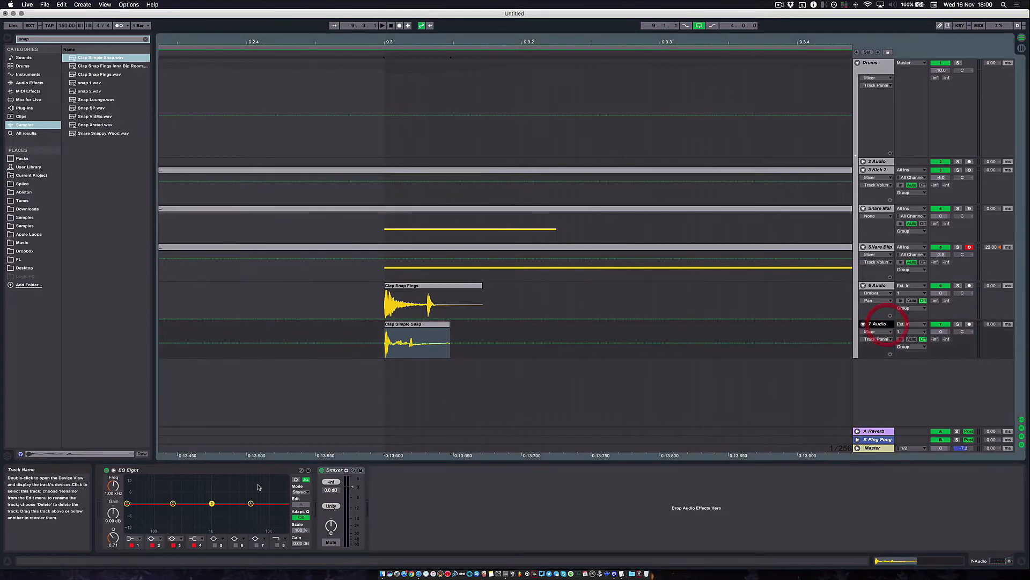
Step: Play the pattern while soloing 6 Audio and 7 Audio one after the other to hear each panned layer
click(958, 286)
key(space)
click(958, 325)
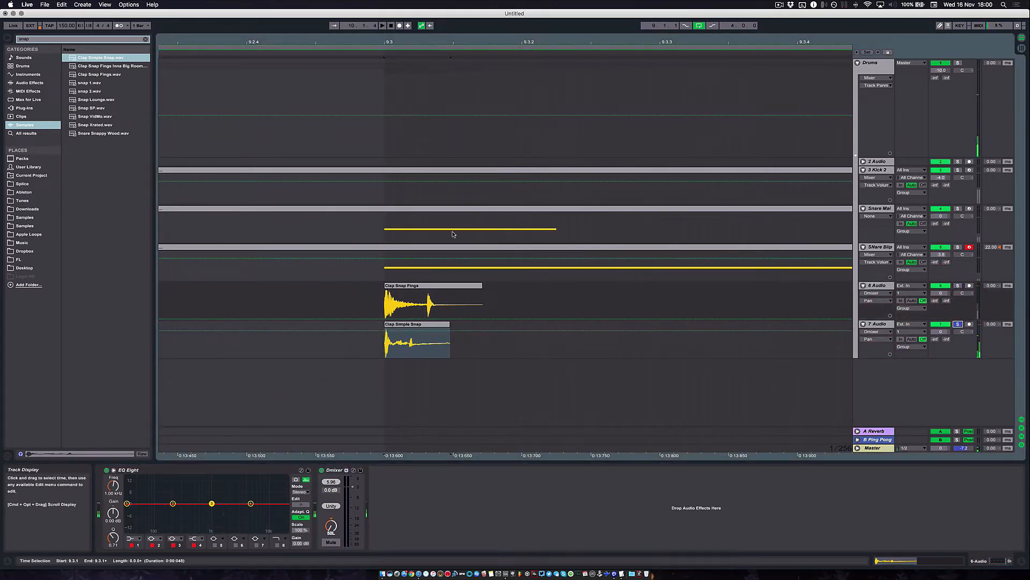
key(space)
drag(390, 42, 390, 25)
key(space)
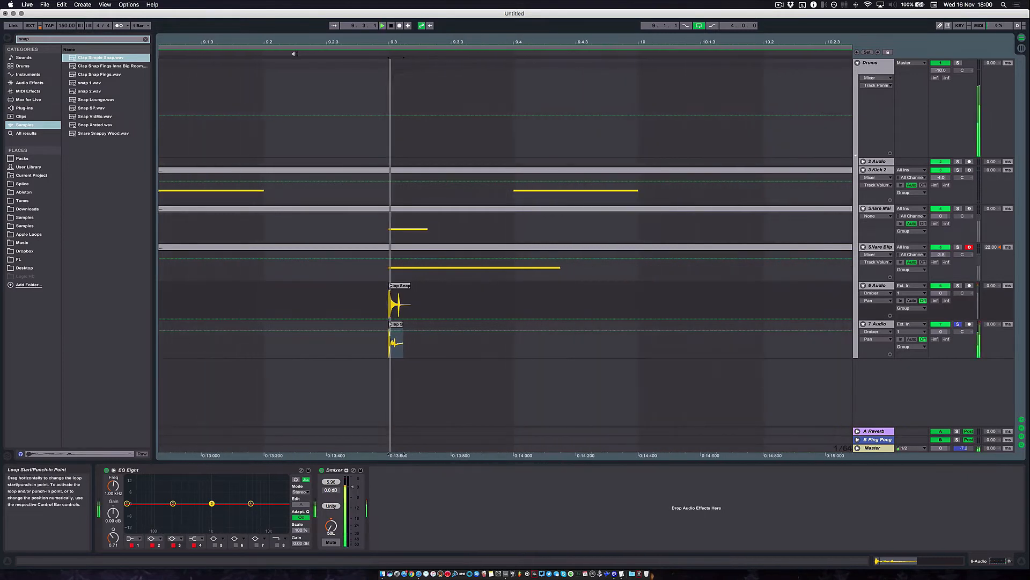
key(space)
key(space)
Step: Set the loop from 9.2.3 to 9.3.3 around the first snap and play it with both snap tracks soloed
click(326, 47)
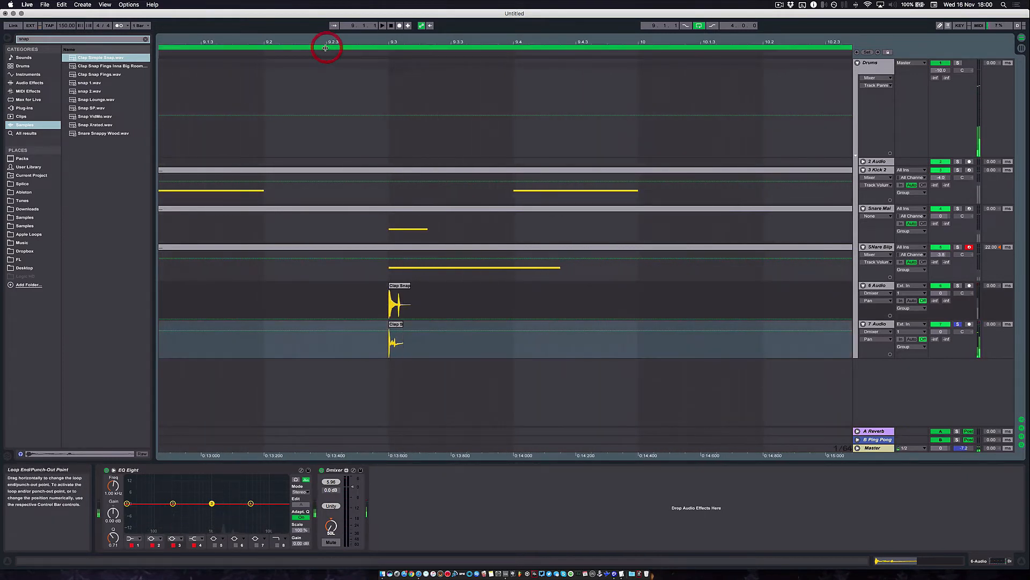
key(space)
click(327, 47)
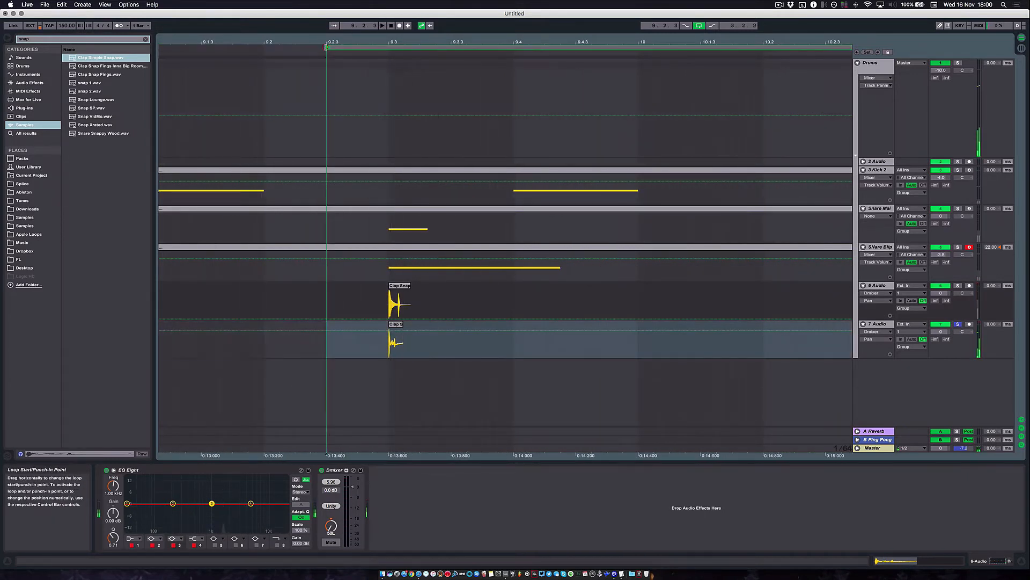
click(451, 47)
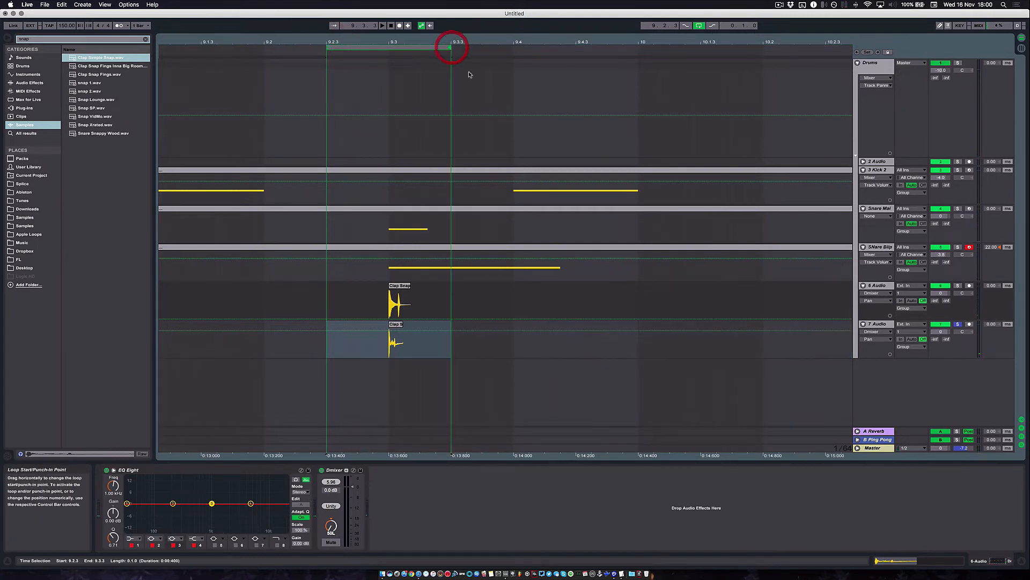
key(space)
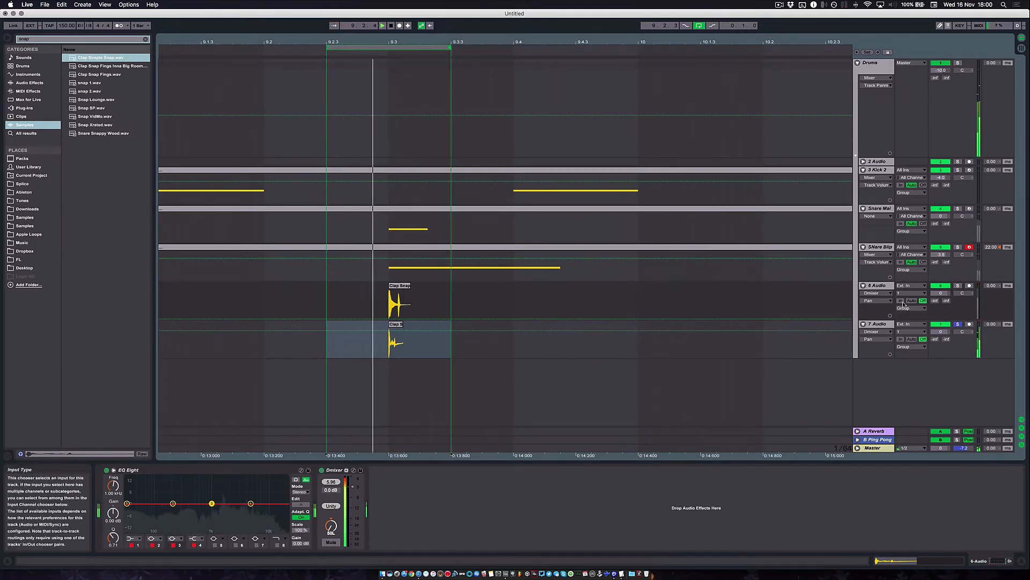
super+click(958, 286)
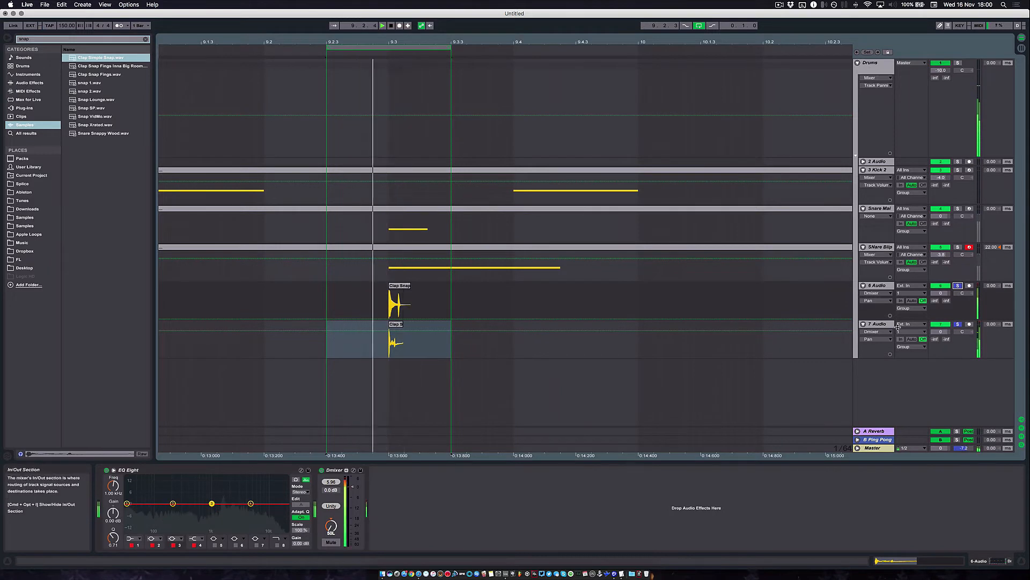
Step: Reset the Dmixer pan on both snap tracks to centre and play the loop to compare
click(331, 527)
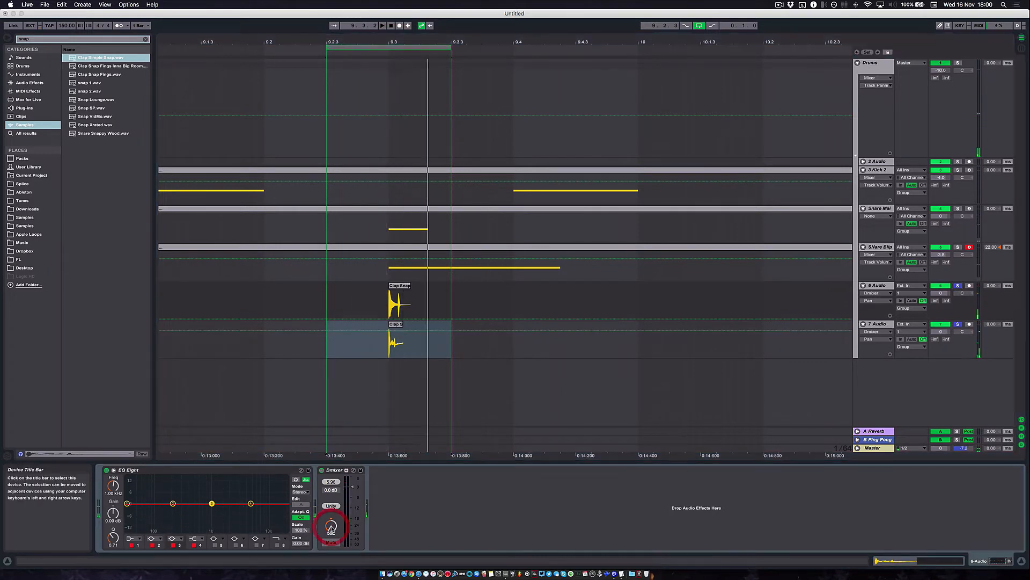
key(Delete)
click(883, 330)
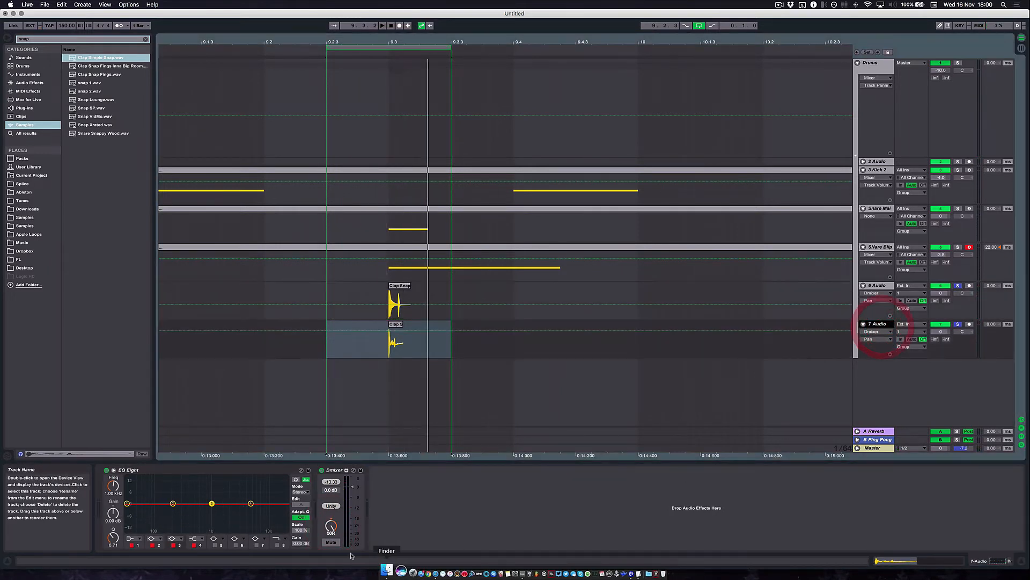
click(331, 526)
key(Delete)
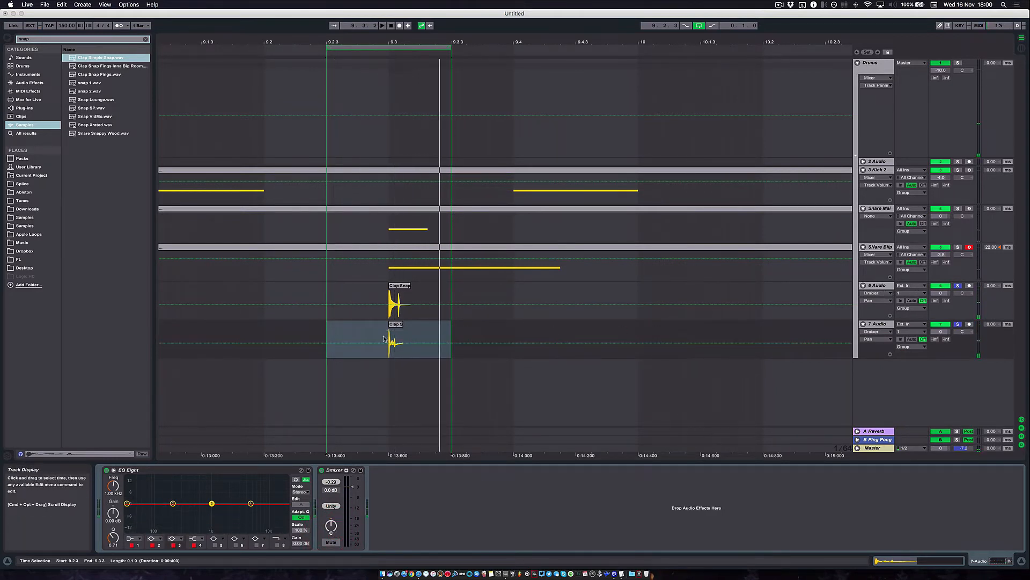
key(space)
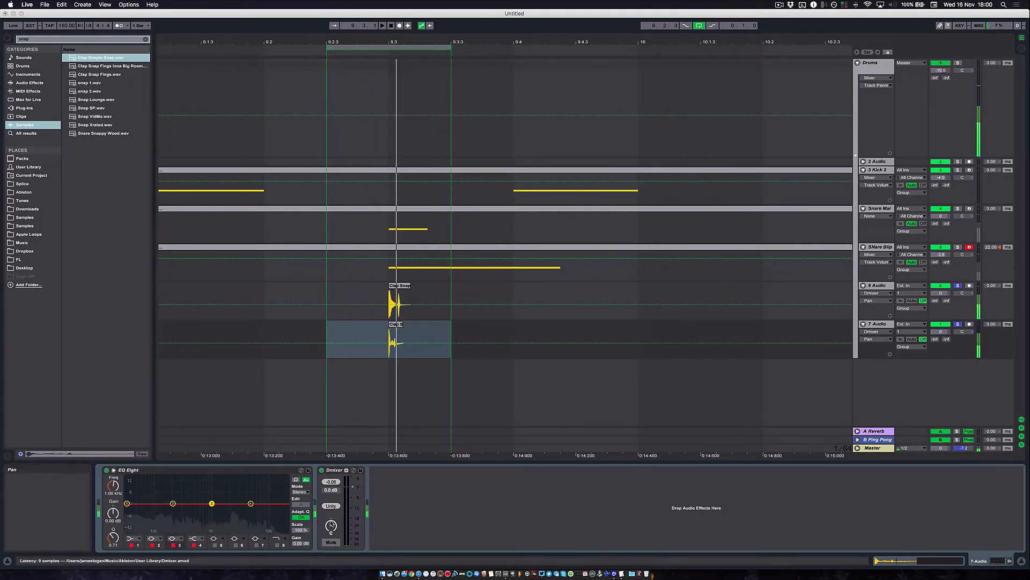
Step: Undo the last pan reset and spread the snap layers in Dmixer again, 6 Audio to the left and 7 Audio to 50R
key(super+z)
click(884, 324)
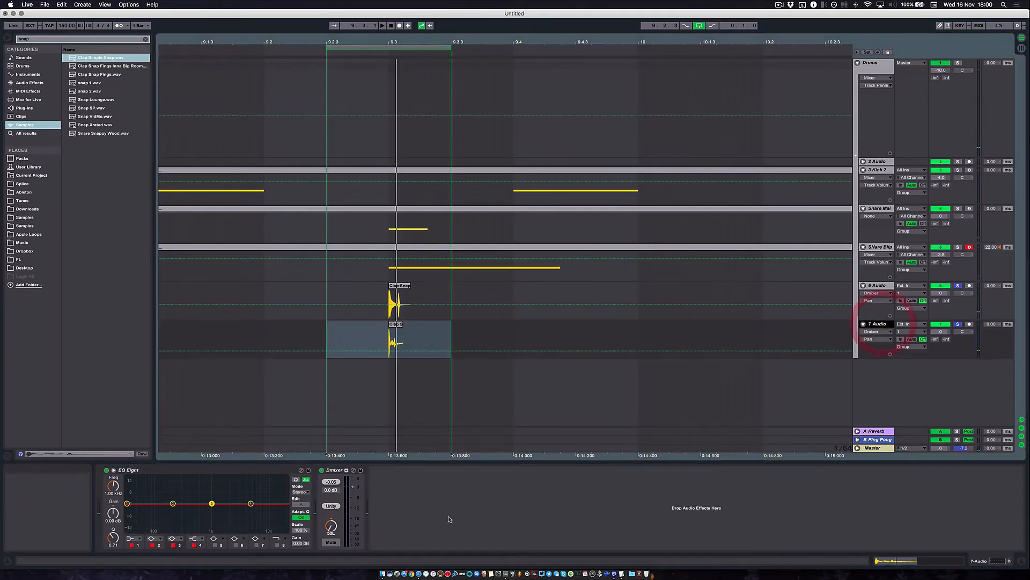
click(883, 285)
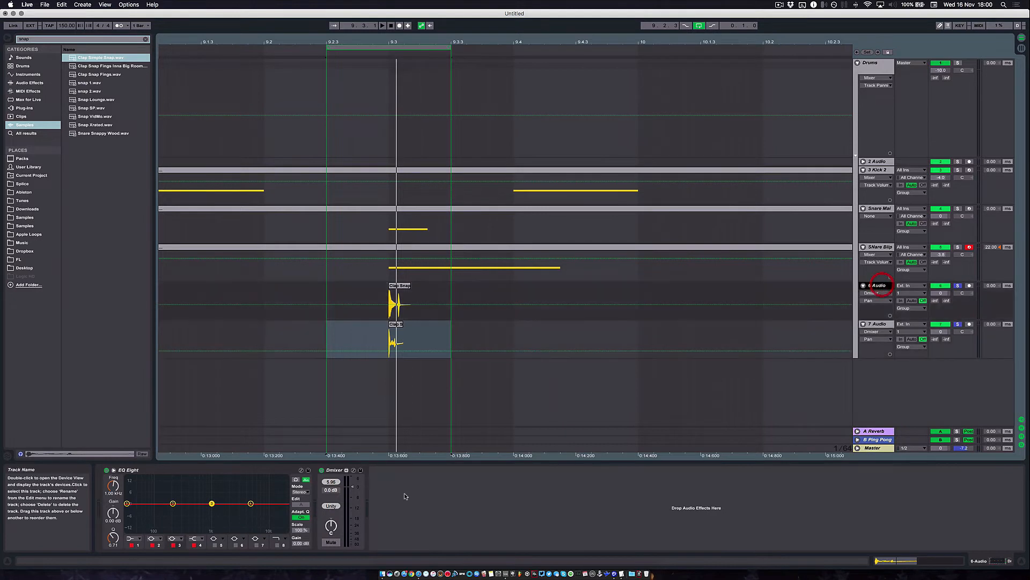
click(329, 531)
drag(328, 533, 333, 575)
click(881, 324)
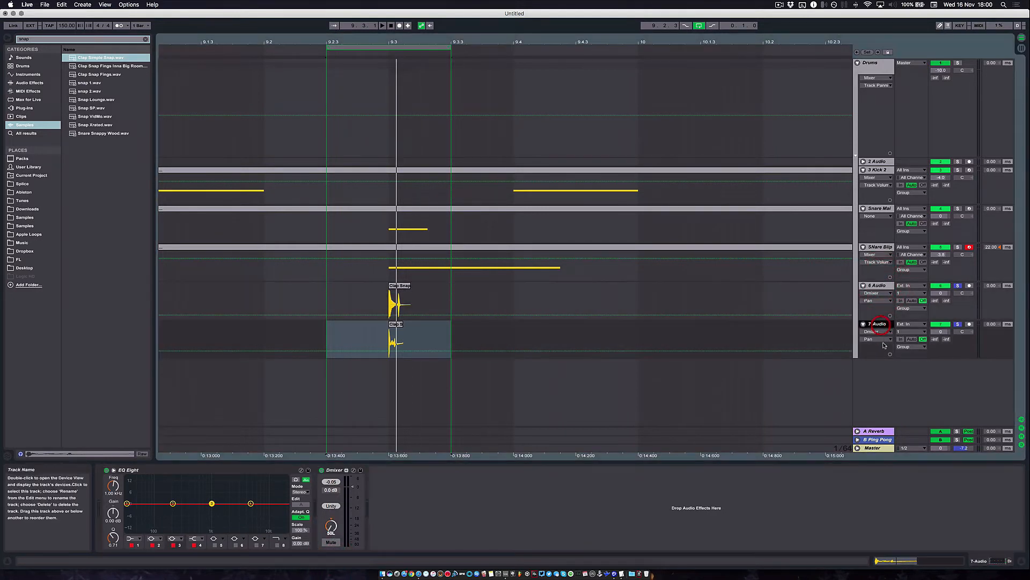
click(332, 519)
drag(331, 526, 333, 480)
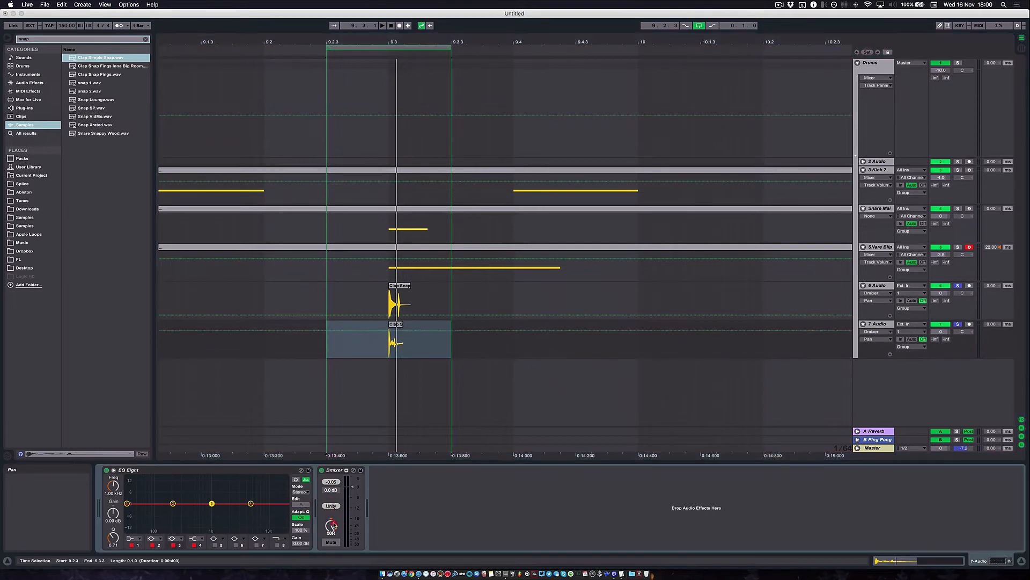
Step: Play the two soloed snaps, and shift the Clap Simple Snap clip about 20 ms behind Clap Snap Fings
key(space)
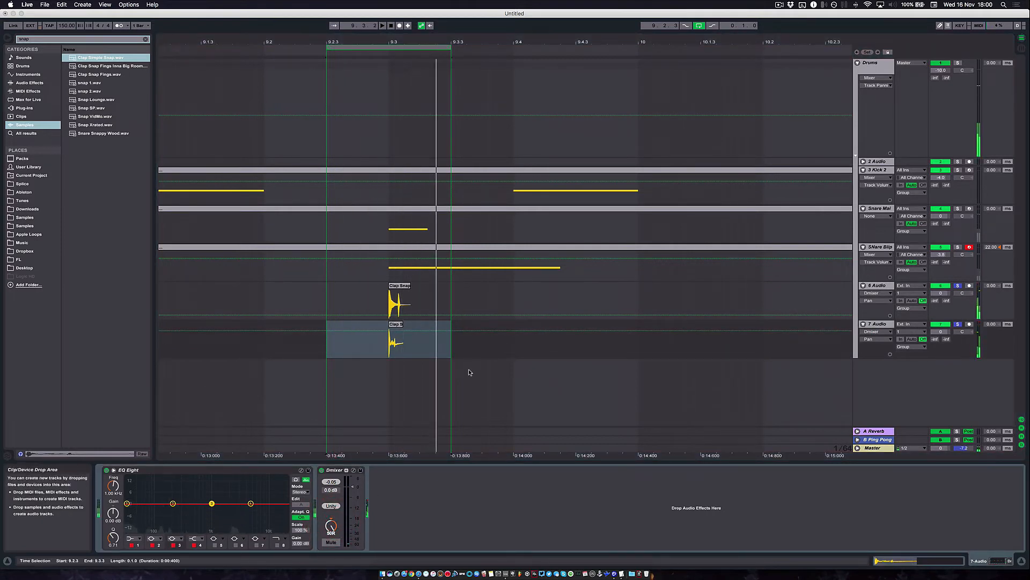
drag(383, 42, 378, 114)
click(422, 324)
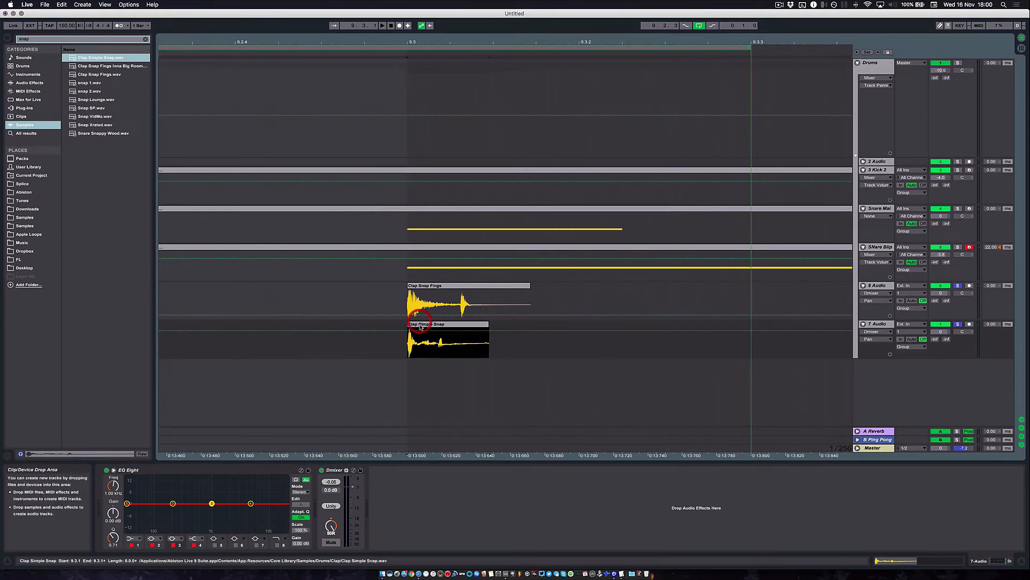
drag(421, 324, 451, 327)
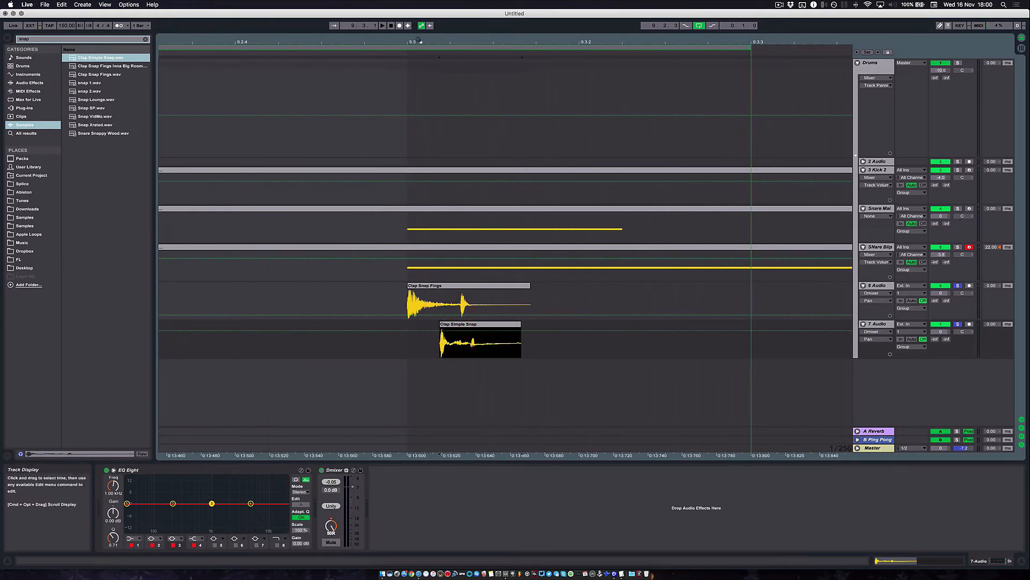
Step: Bring the Clap Simple Snap clip closer, to about 14 ms behind the start of Clap Snap Fings, and play the loop
drag(417, 41, 416, 51)
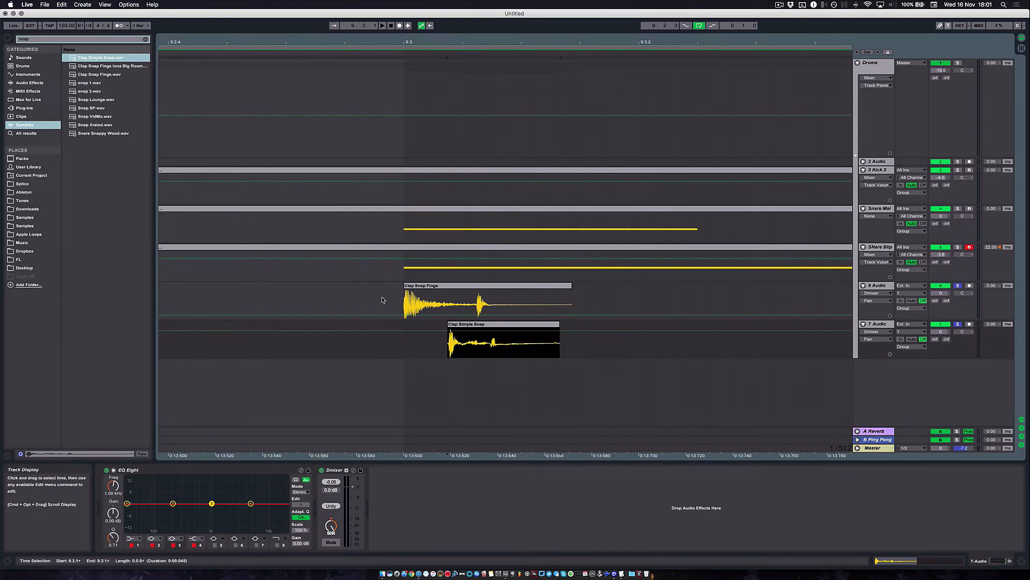
click(409, 292)
key(plus)
key(plus)
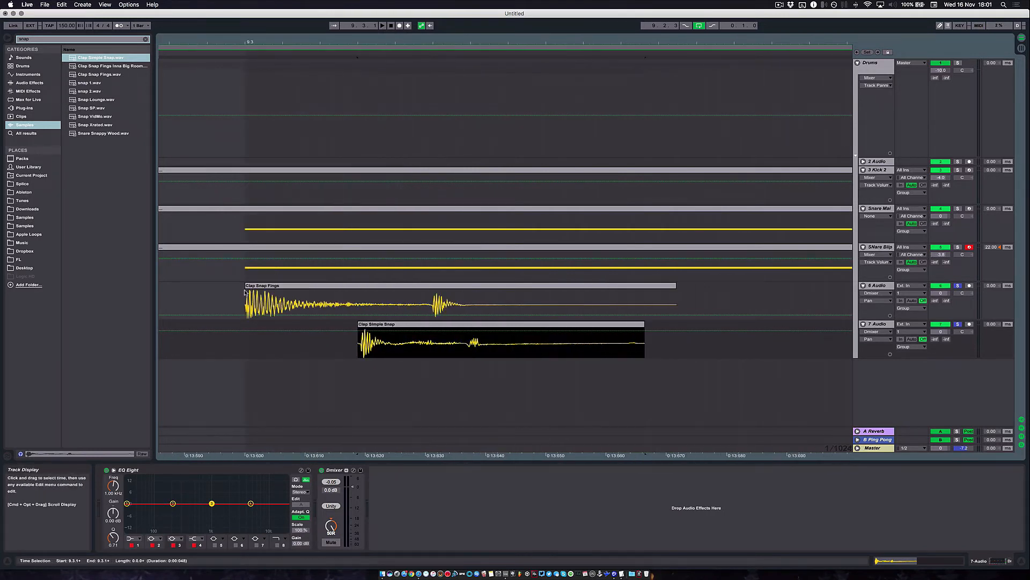
click(246, 296)
scroll(233, 310, left, 5)
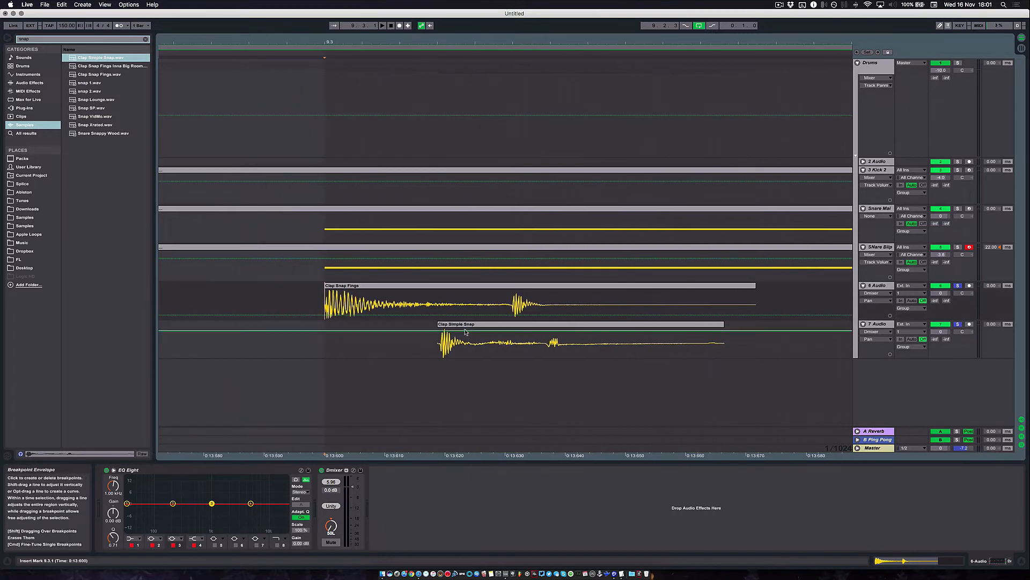
click(430, 327)
key(space)
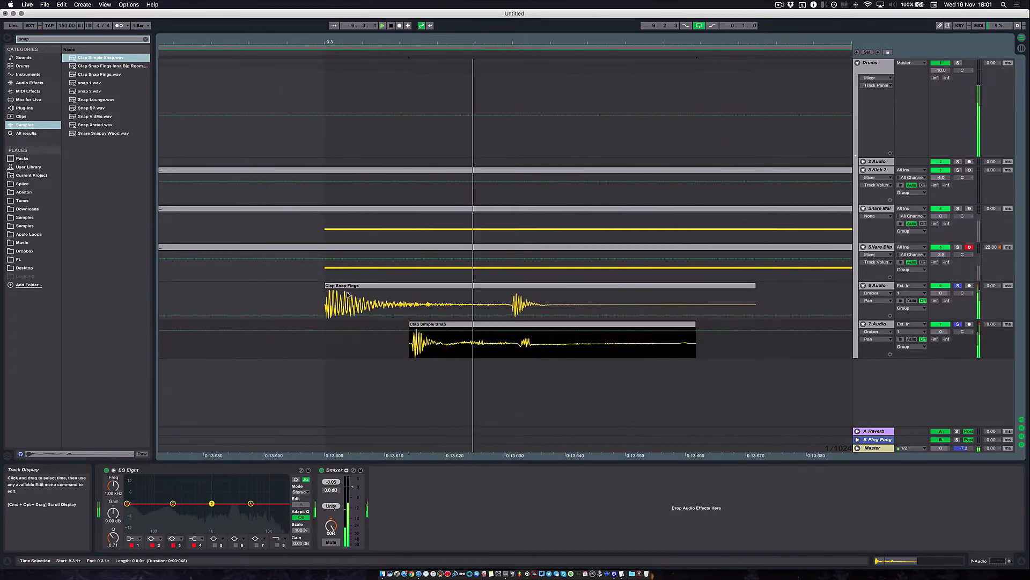
key(space)
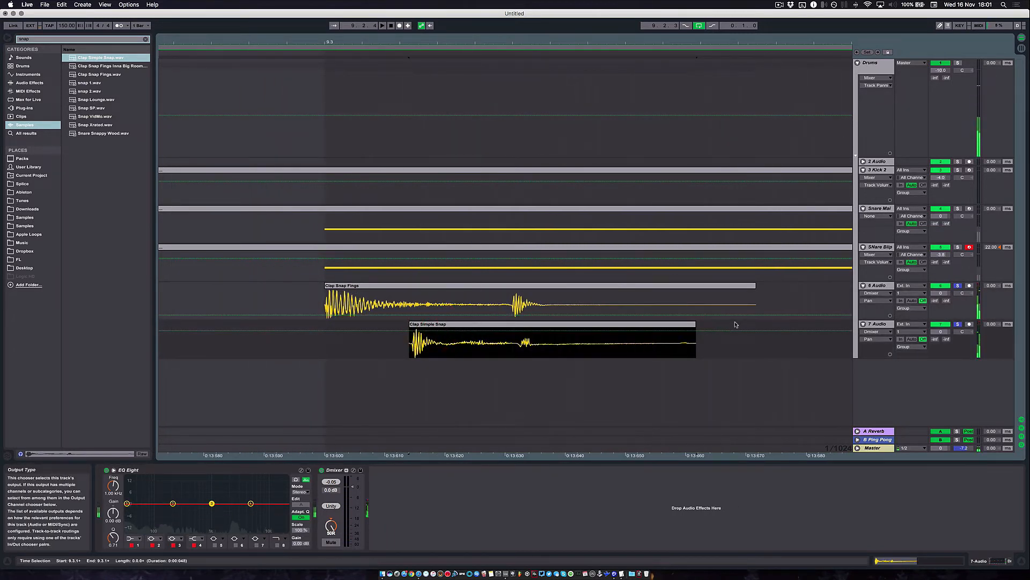
Step: Rename the 6 Audio track as Snap L and the 7 Audio track as SNap R
click(880, 285)
click(881, 324)
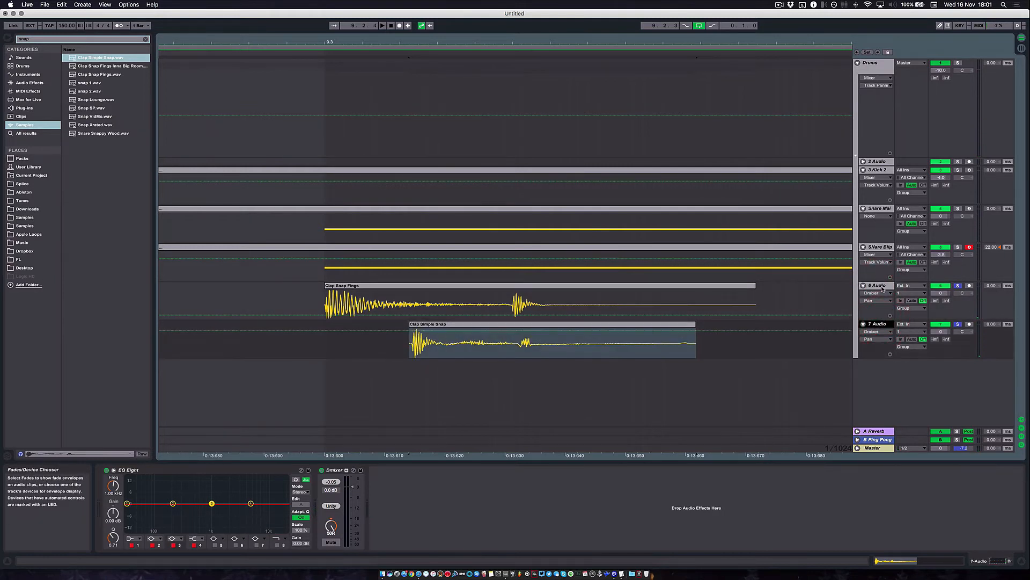
click(883, 285)
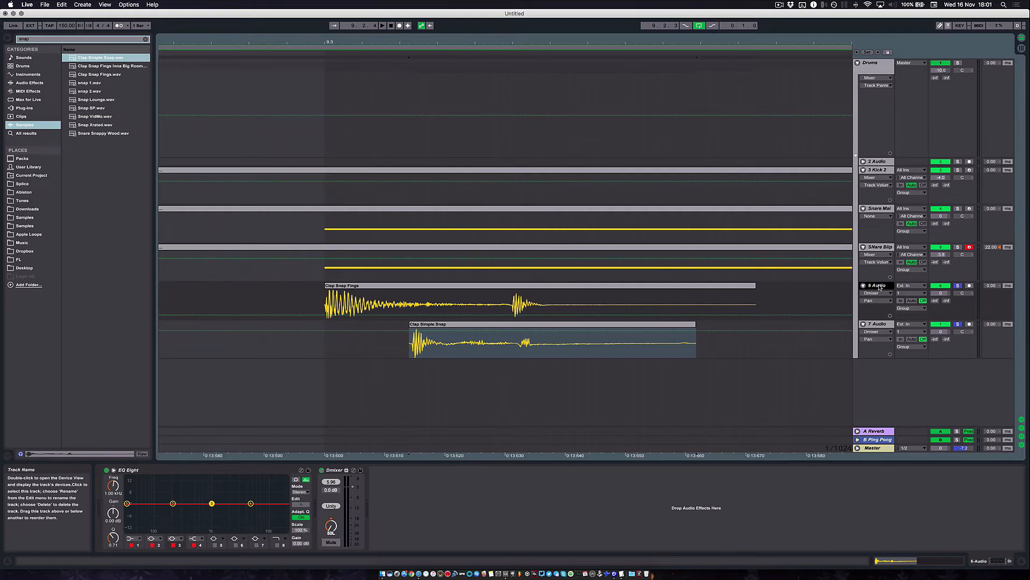
click(879, 325)
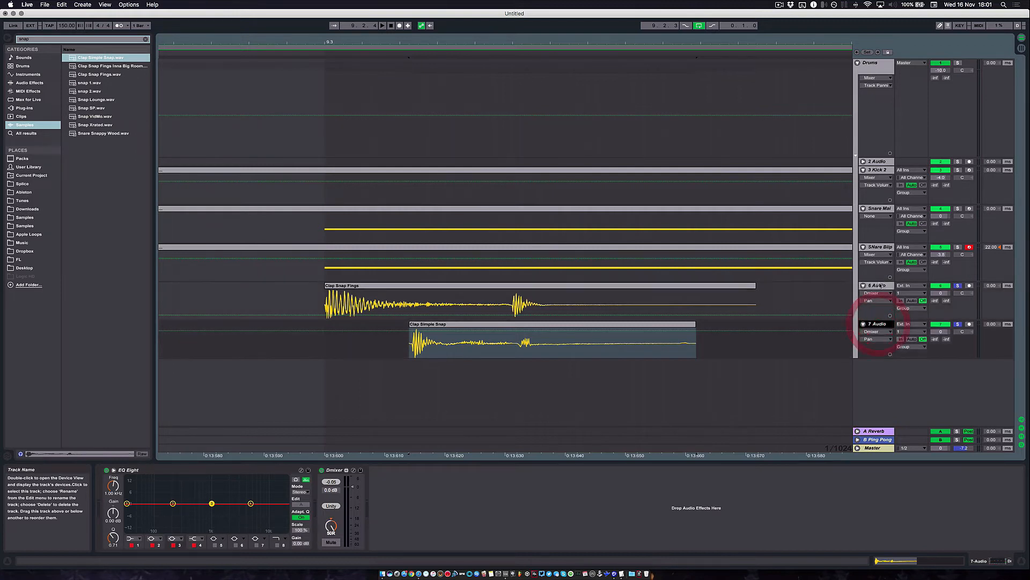
click(881, 286)
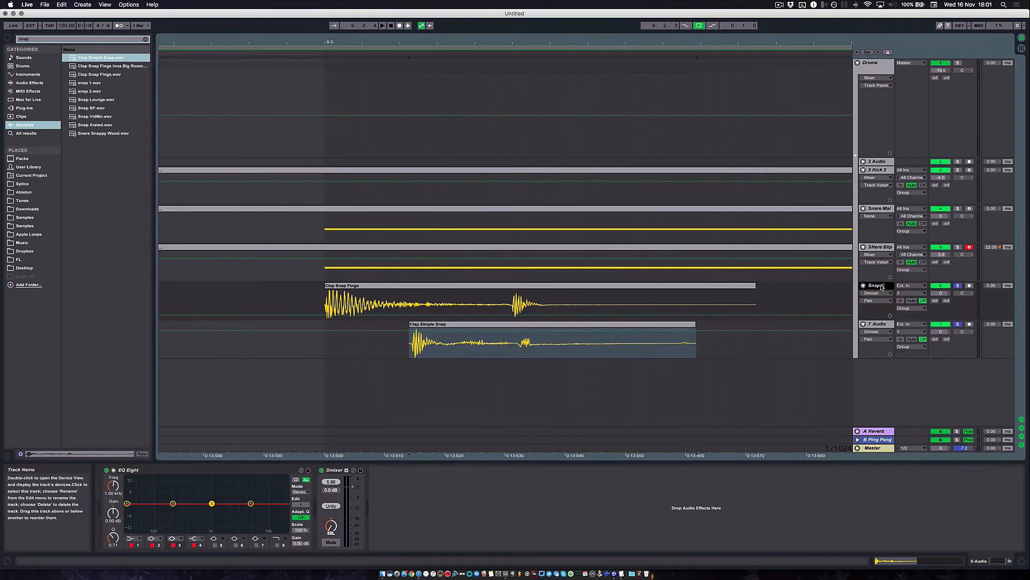
click(884, 325)
key(super+r)
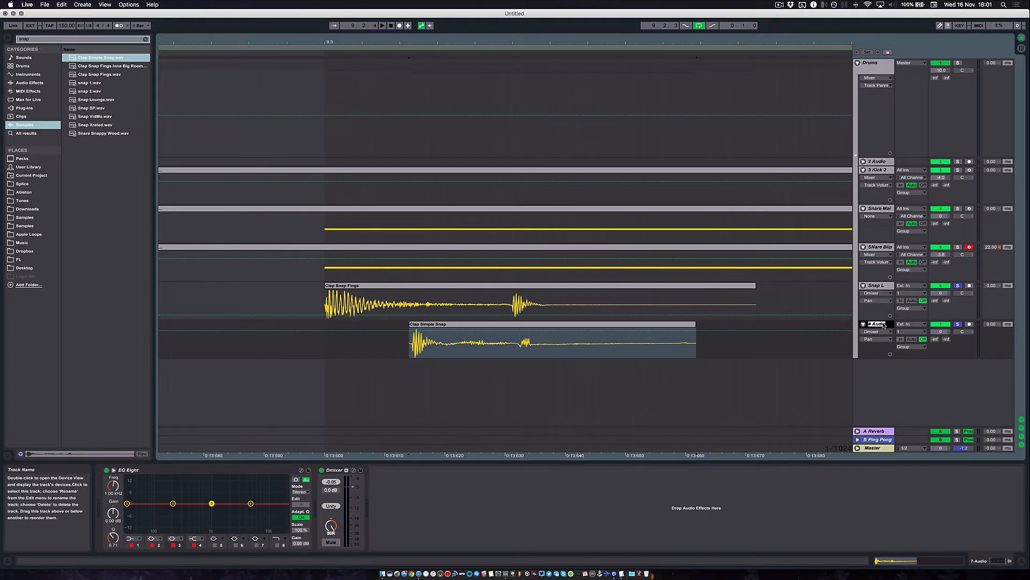
click(874, 288)
Step: Insert a new audio track below SNap R, name it Snaps and set its monitoring to In
click(882, 326)
key(super+t)
click(882, 363)
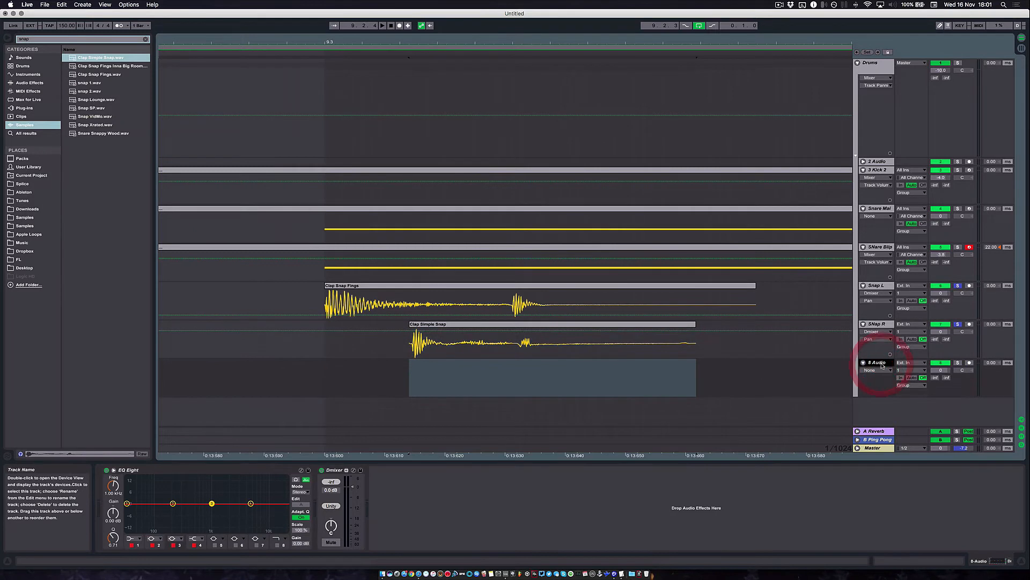
key(super+r)
click(876, 363)
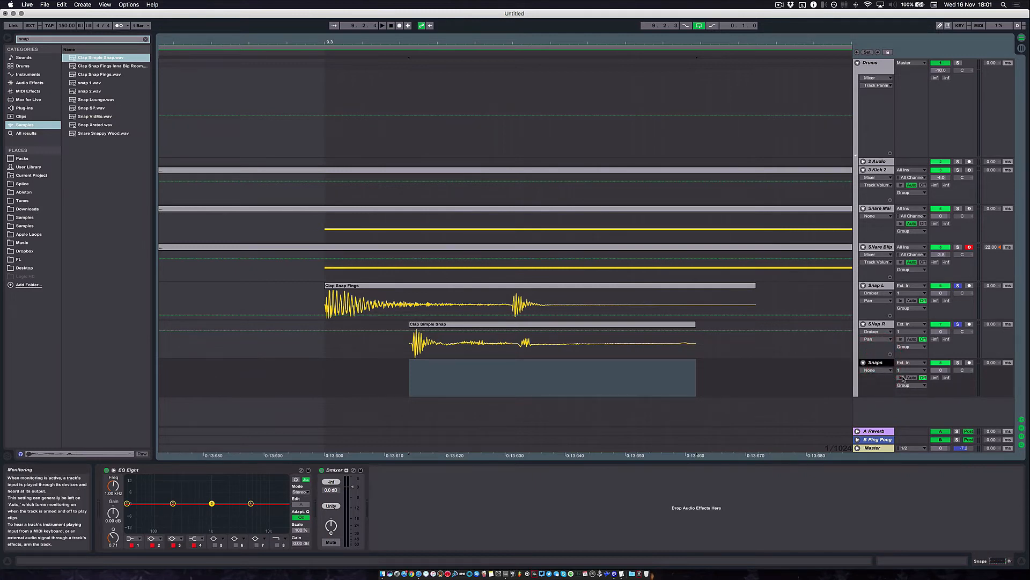
click(900, 378)
click(881, 366)
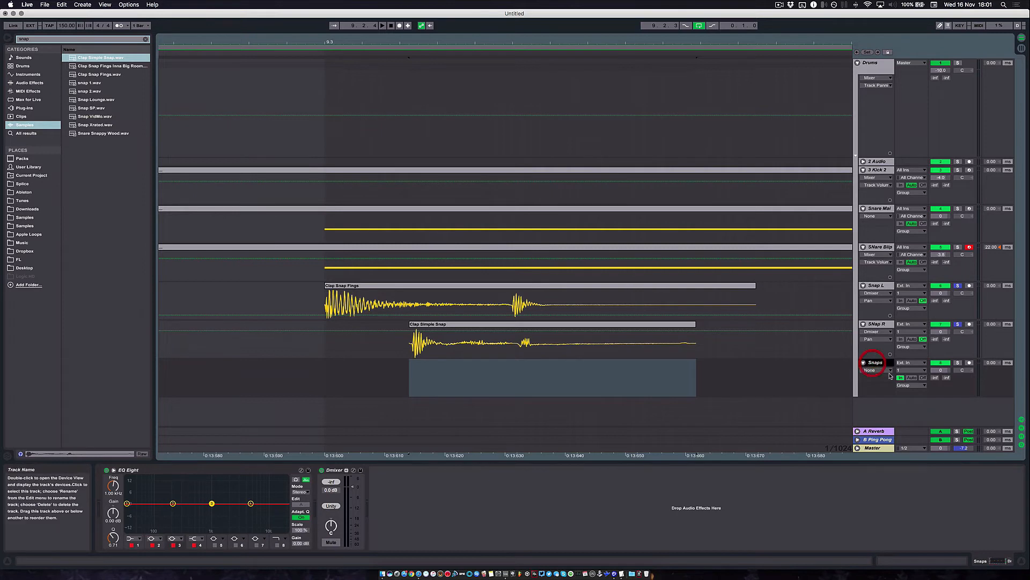
click(879, 365)
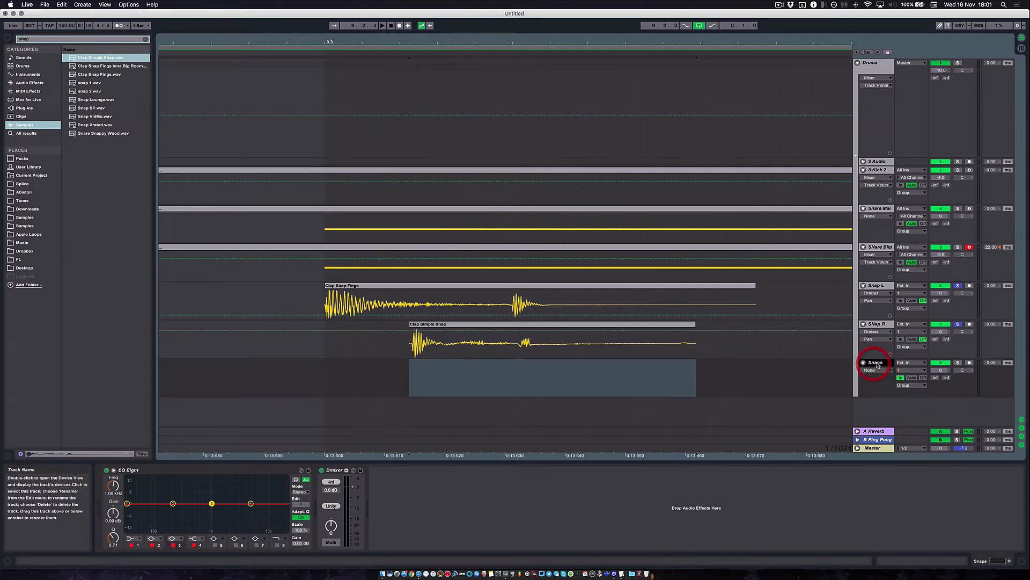
Step: Route the audio output of both Snap L and SNap R to the Snaps track
click(885, 287)
click(880, 325)
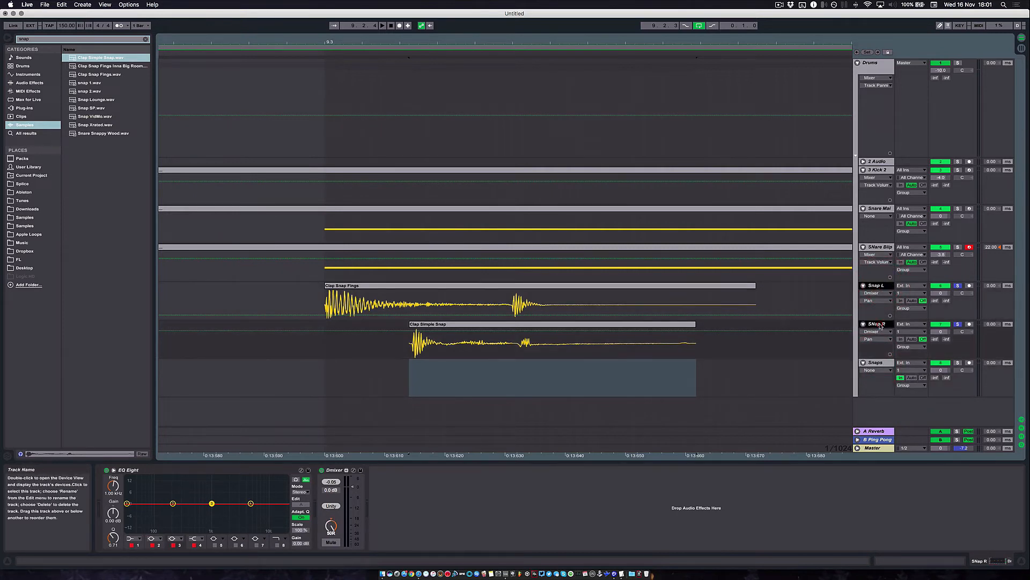
click(911, 347)
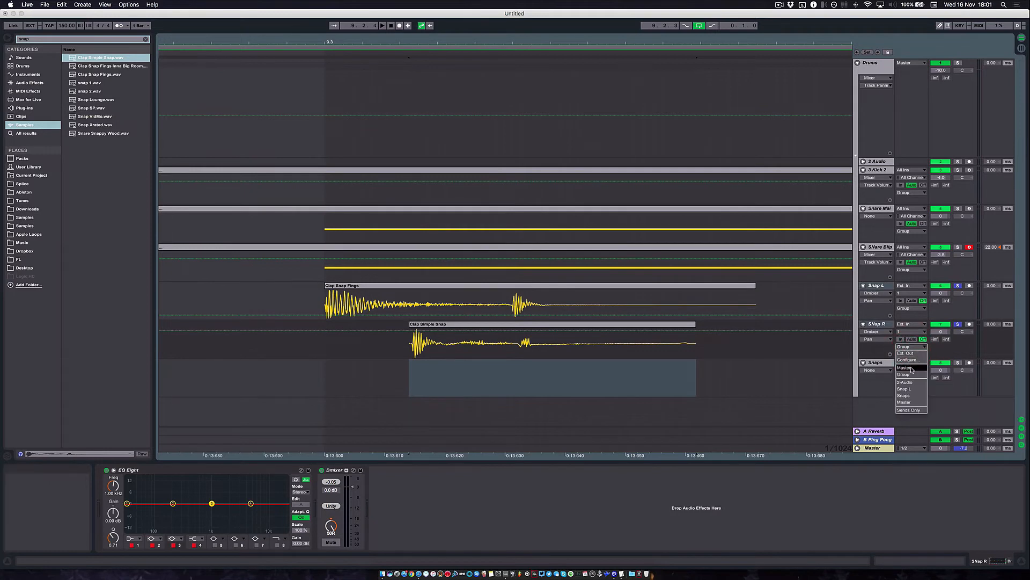
click(907, 396)
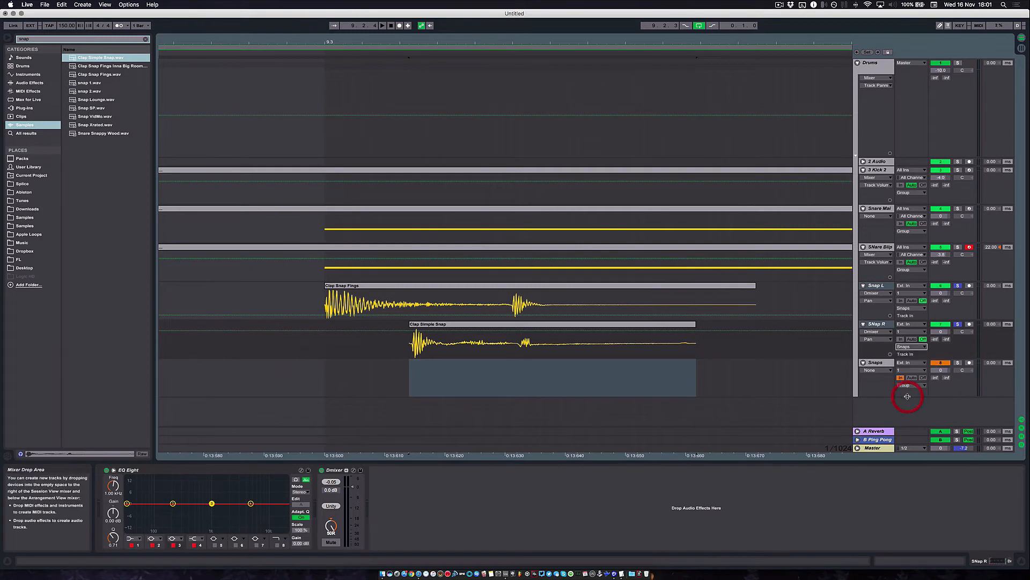
Step: Solo only the Snaps track and play the loop, switching the track off and back on to check the routing
click(876, 362)
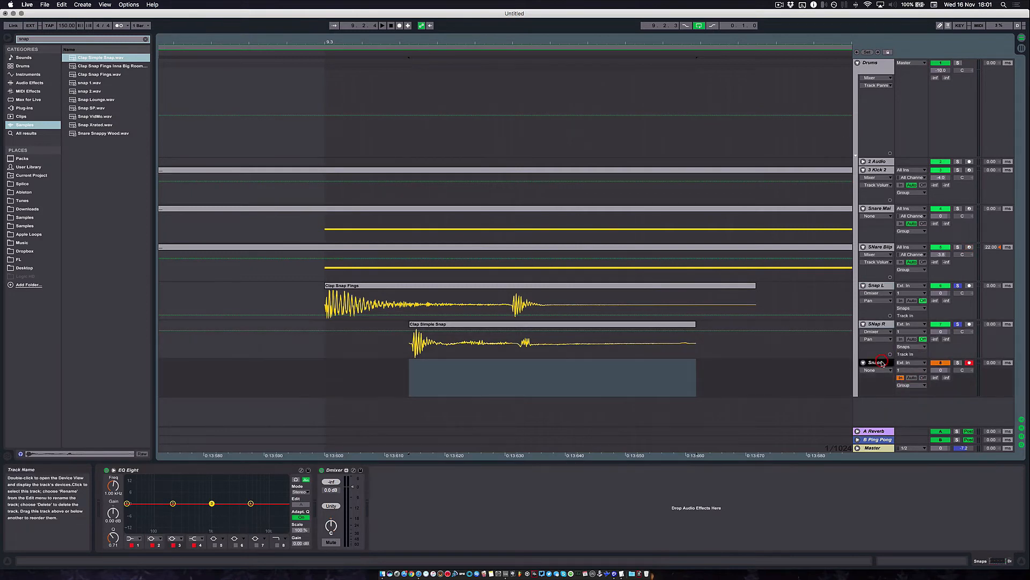
click(874, 286)
click(874, 362)
click(957, 363)
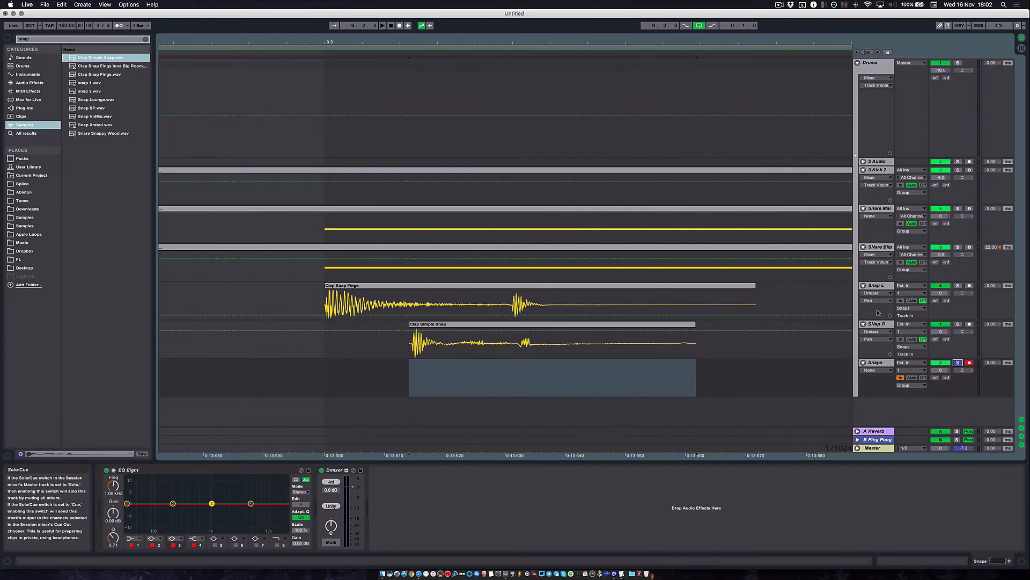
click(886, 365)
key(space)
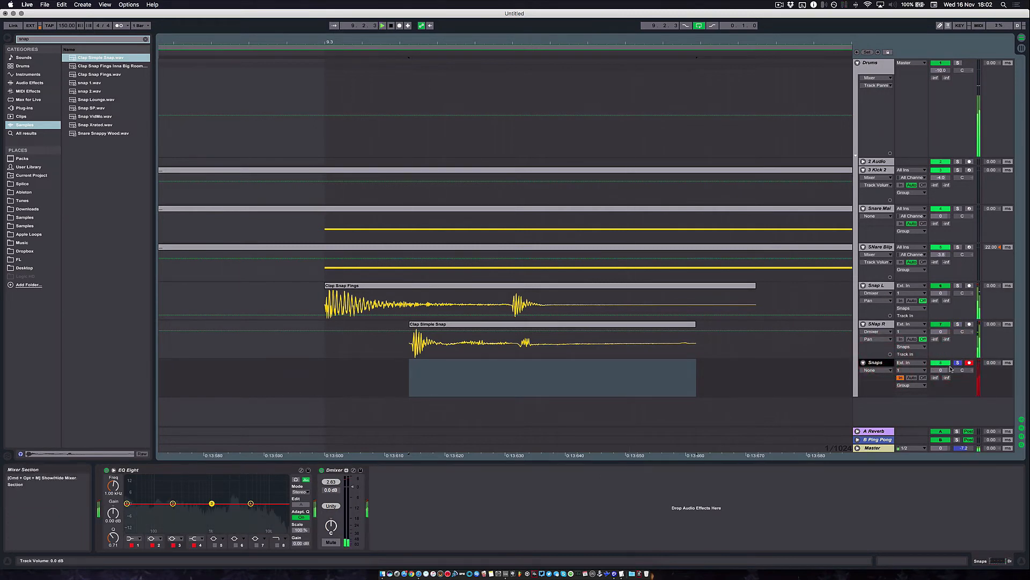
click(946, 362)
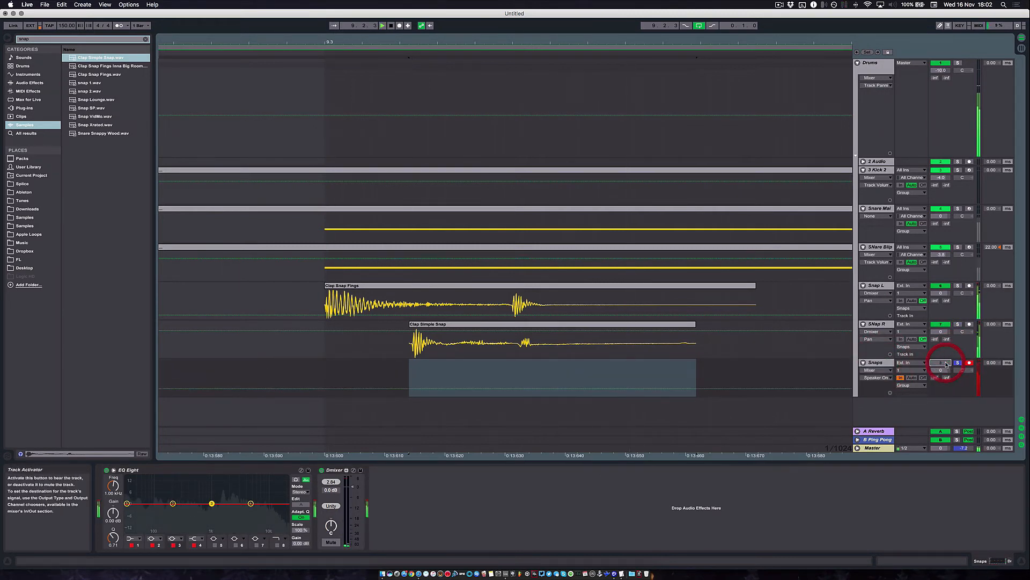
click(947, 362)
key(space)
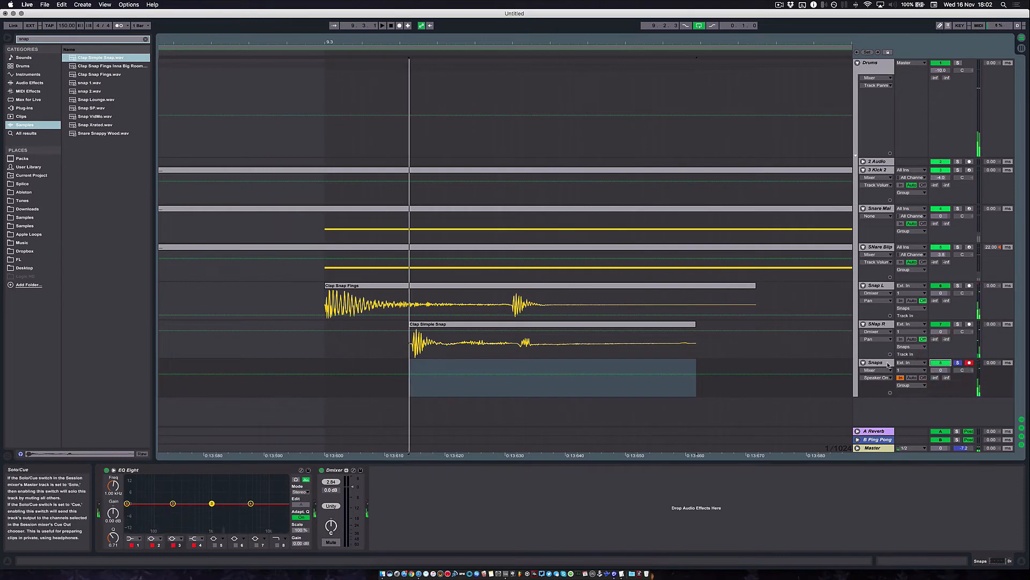
Step: Lower the Snaps track volume to -11.6 dB and set band 1 of its EQ Eight to a low cut at about 646 Hz
drag(941, 369, 941, 394)
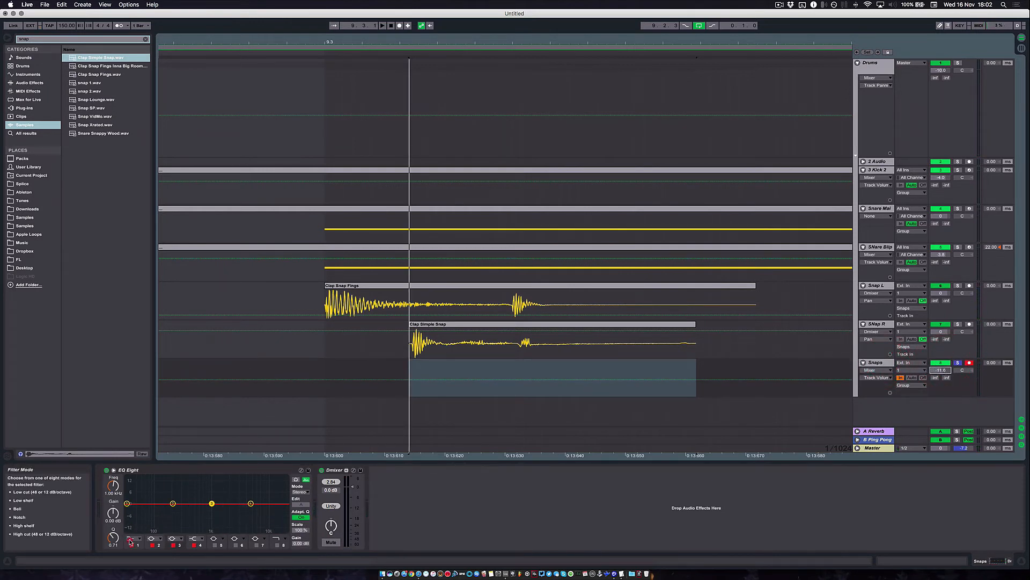
click(131, 538)
click(131, 486)
drag(125, 503, 167, 513)
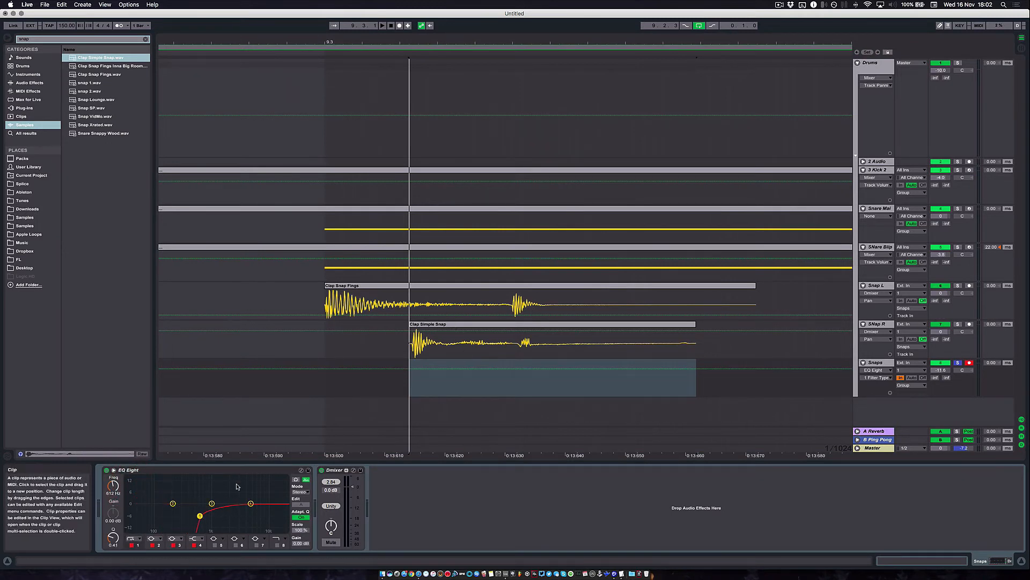
Step: Retune the Snaps track's EQ Eight low cut to about 381 Hz with a Q of 0.39 while playing the soloed loop
click(877, 286)
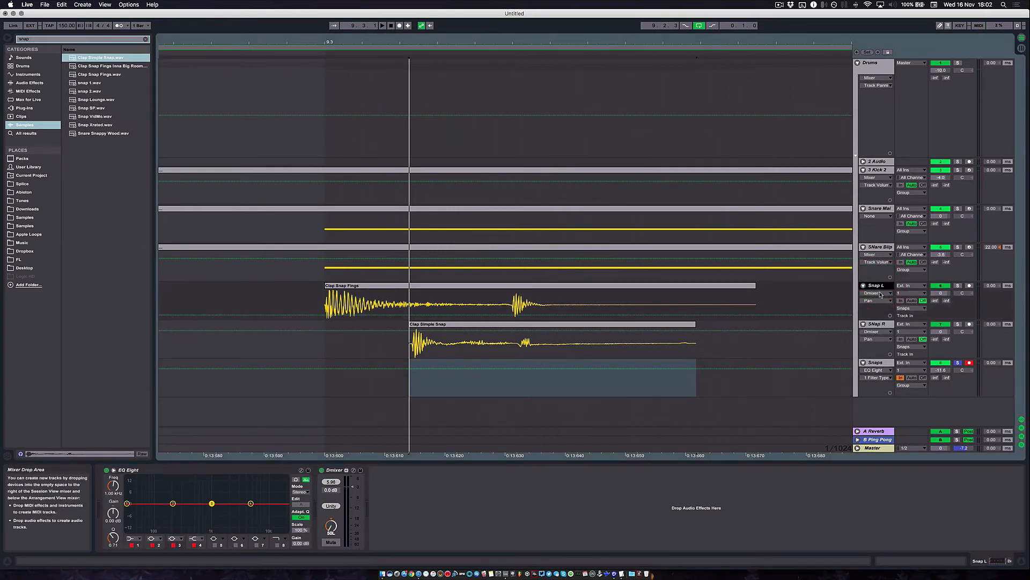
click(875, 325)
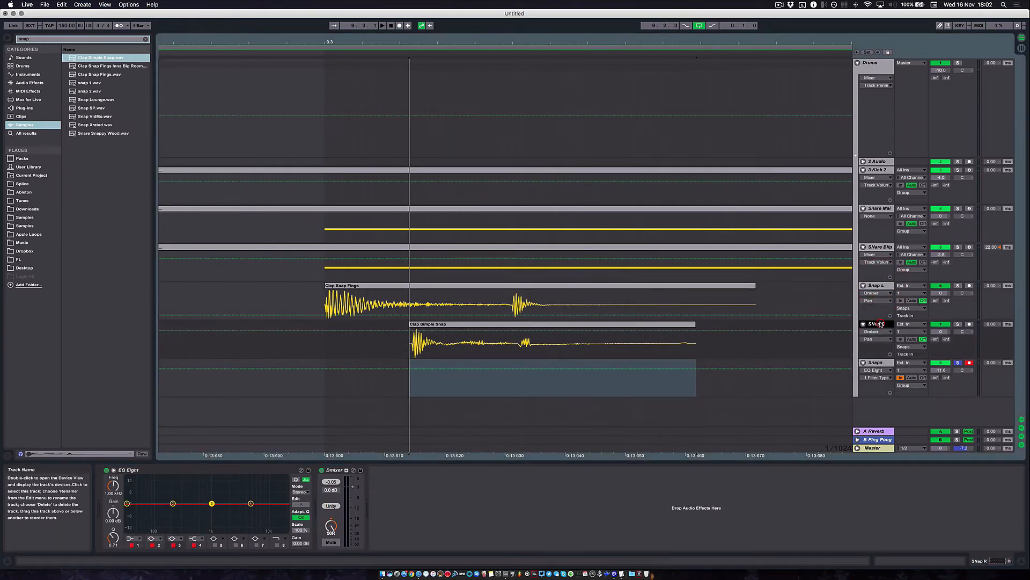
click(879, 363)
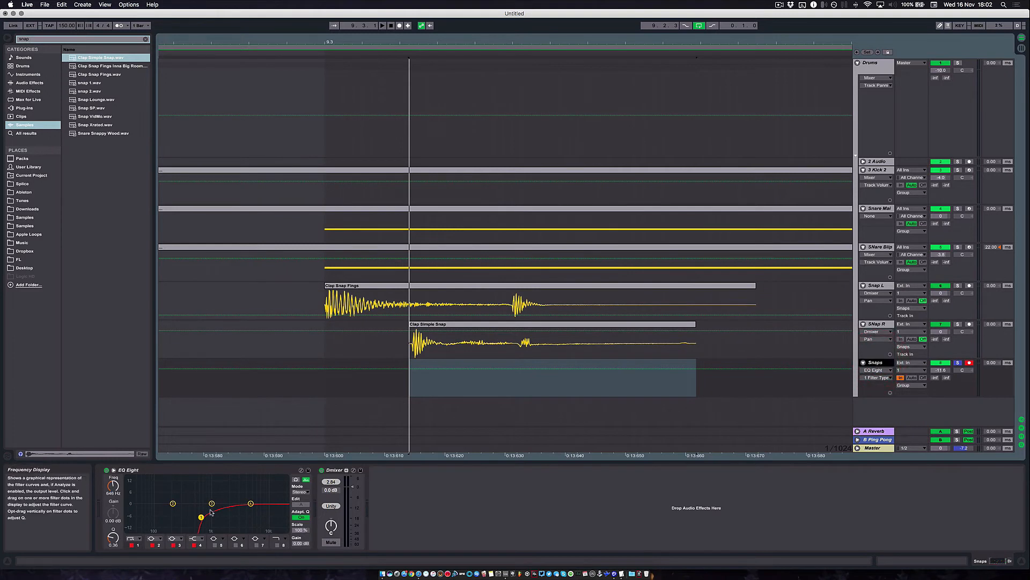
click(880, 362)
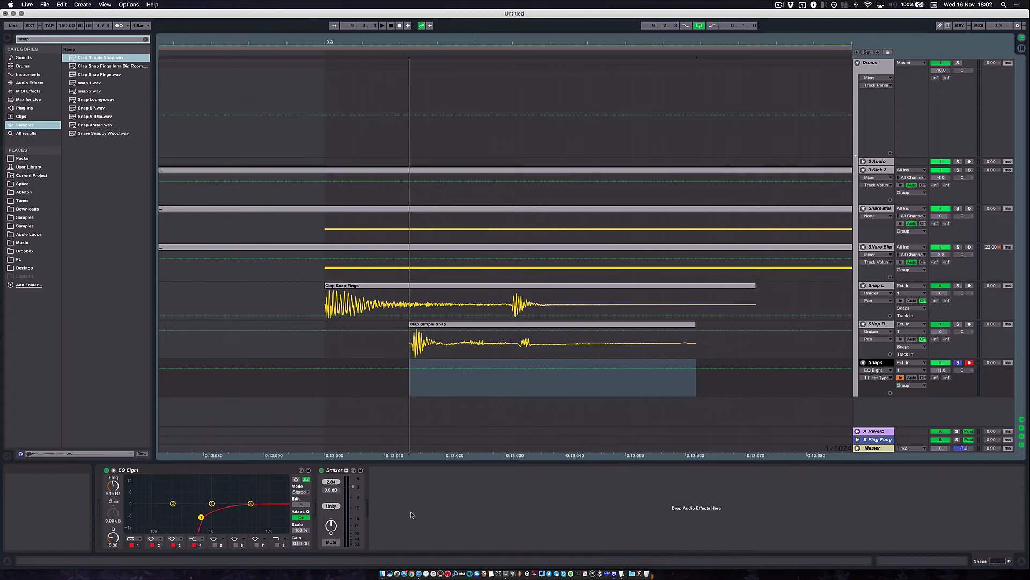
mouse_move(201, 518)
mouse_down()
mouse_move(196, 506)
mouse_move(205, 513)
mouse_up()
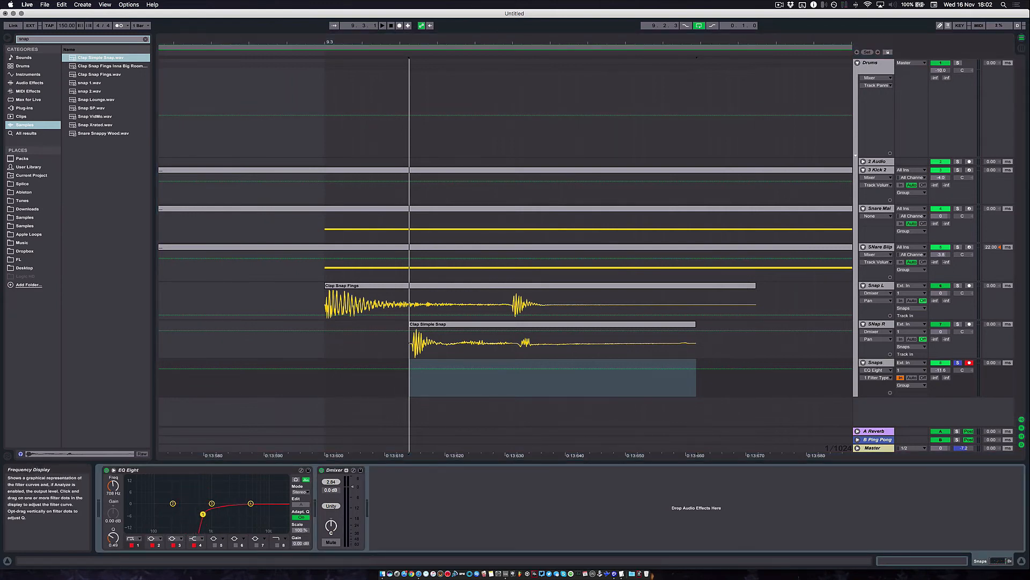
key(space)
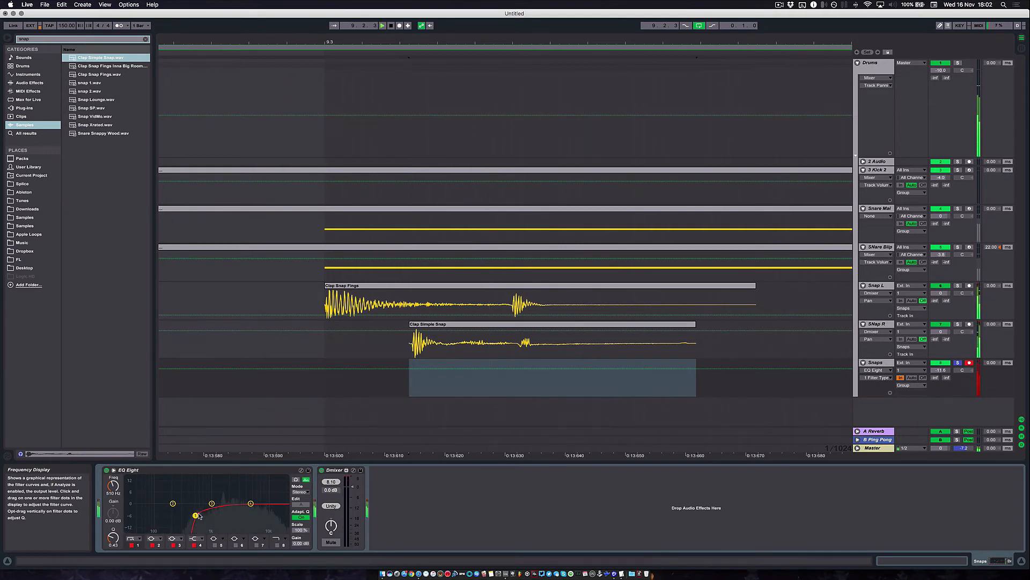
key(space)
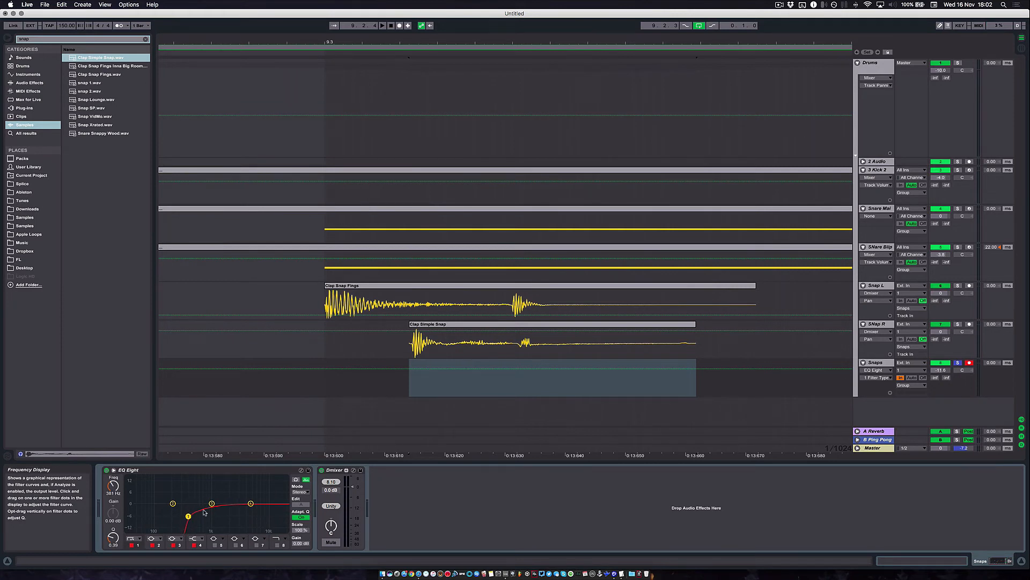
key(space)
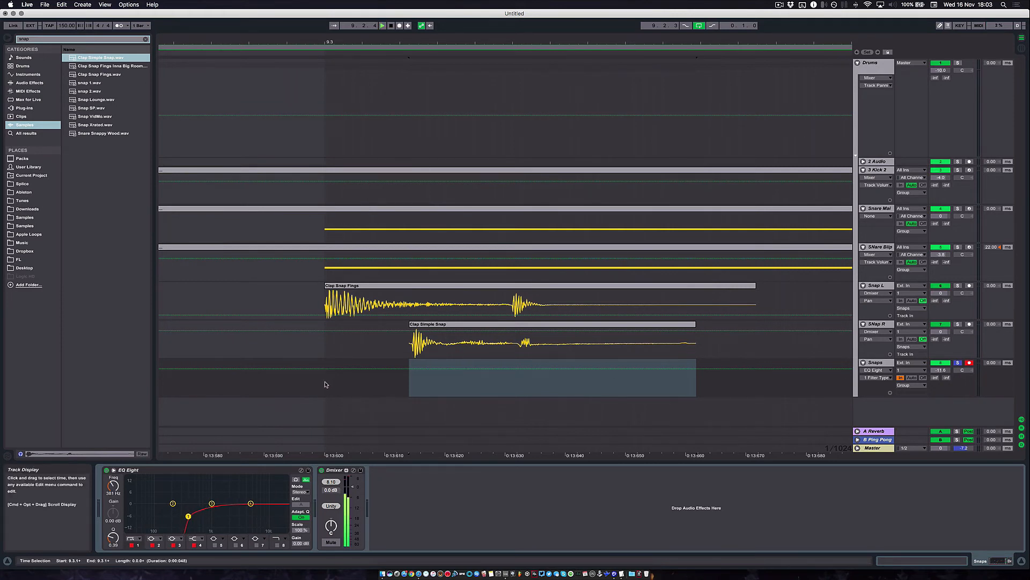
Step: Raise the Snaps track's EQ Eight low cut to about 491 Hz with a Q of 0.36, and solo the Drums group
mouse_move(188, 516)
mouse_down()
mouse_move(153, 514)
mouse_move(195, 516)
mouse_up()
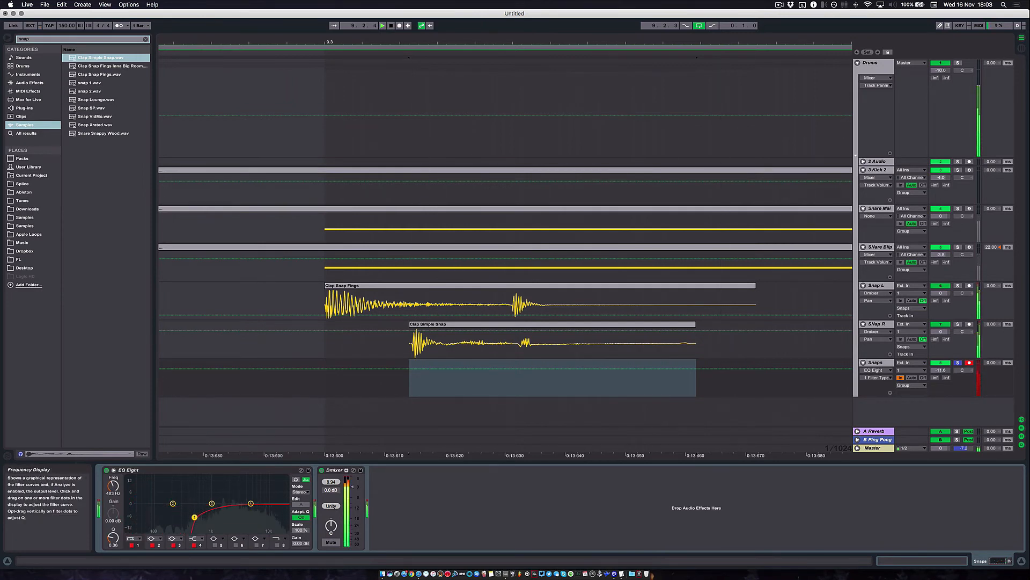
key(space)
click(958, 63)
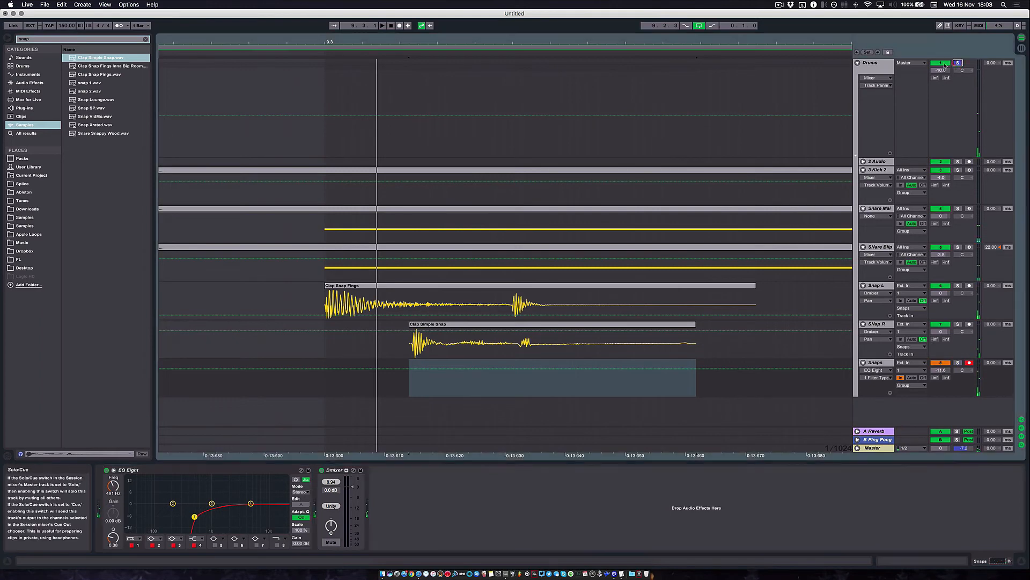
Step: Extend the arrangement loop to cover the four bars from 9.1.1 to 13.1.1
drag(524, 41, 442, 1)
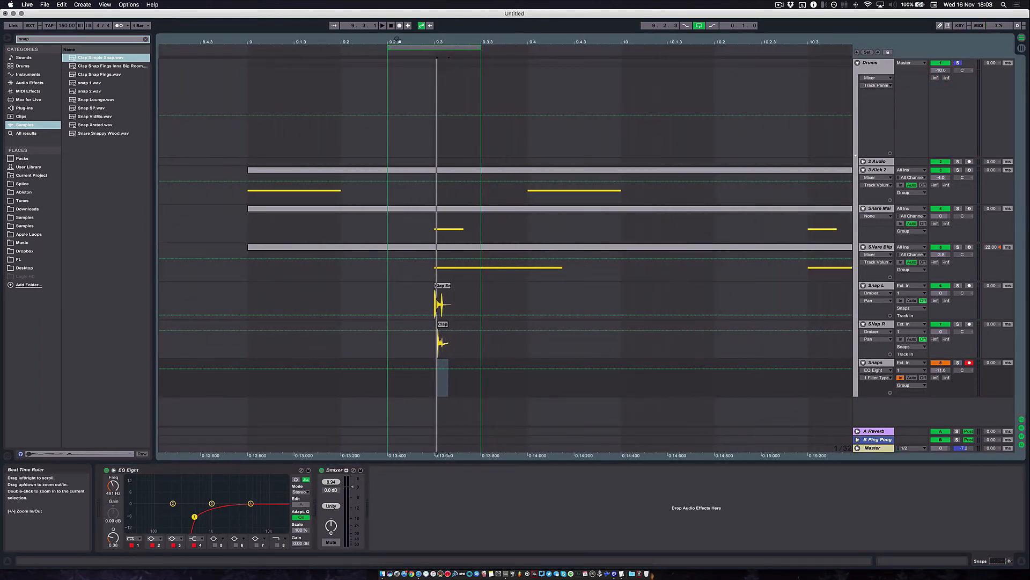
drag(312, 42, 308, 11)
click(233, 48)
click(548, 47)
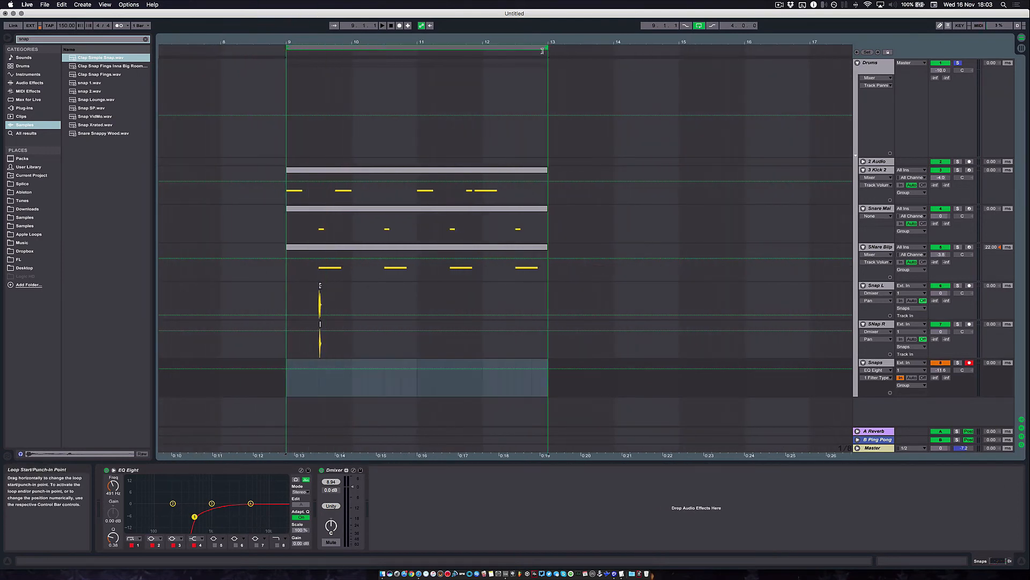
Step: Duplicate bar 9 of the Snap L and SNap R tracks three times so the snaps fill bars 9 to 12
drag(288, 288, 350, 340)
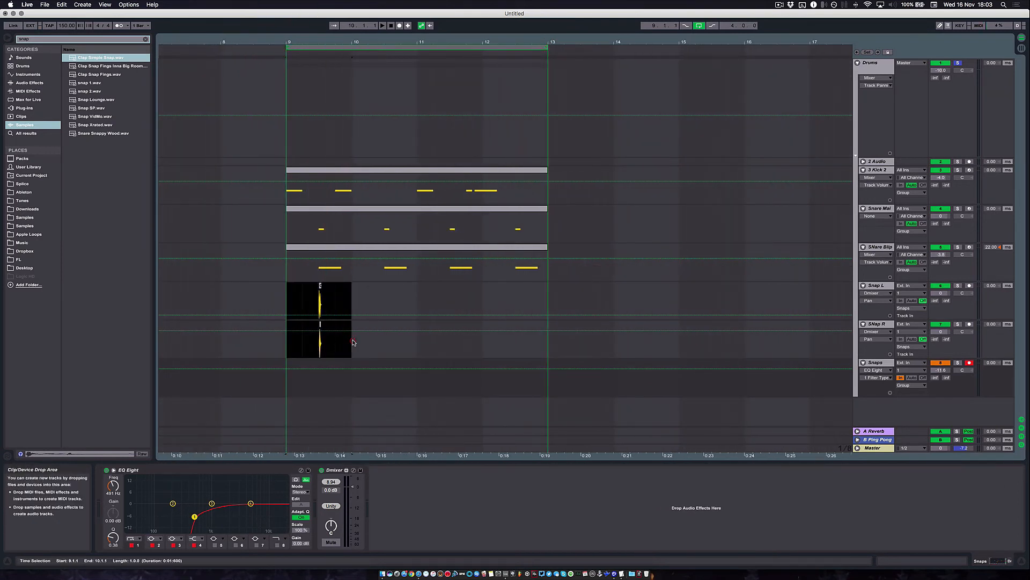
key(super+d)
key(super+d)
key(super+d)
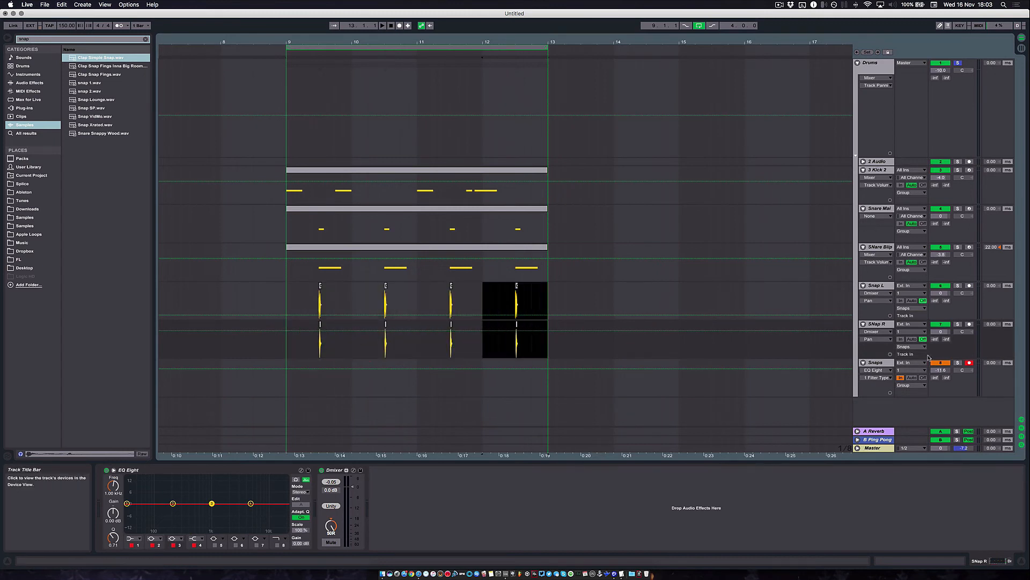
Step: Balance the Snaps track against the soloed drum loop by setting its volume to -20.4 dB
click(945, 370)
drag(943, 371, 941, 372)
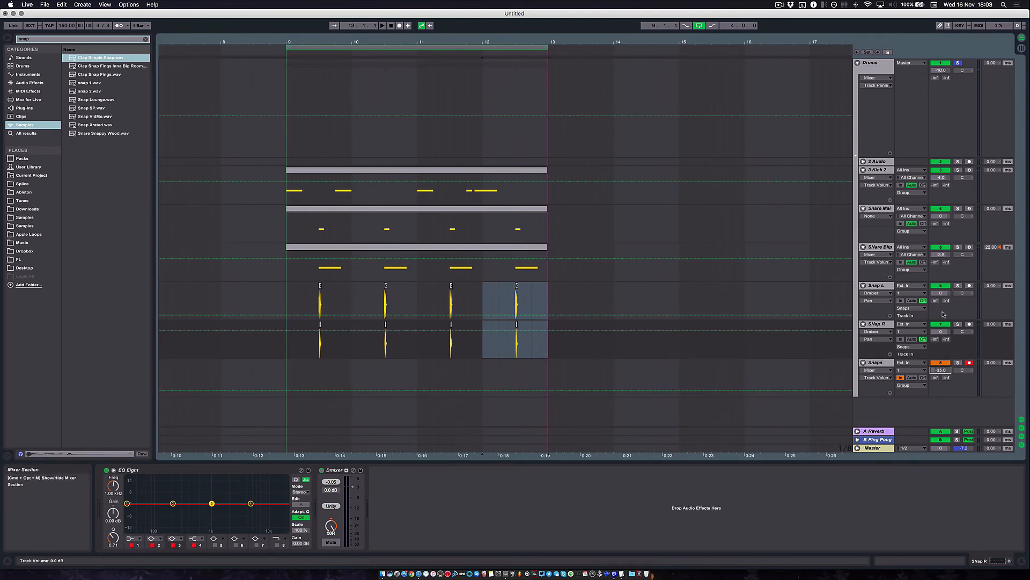
drag(947, 369, 947, 361)
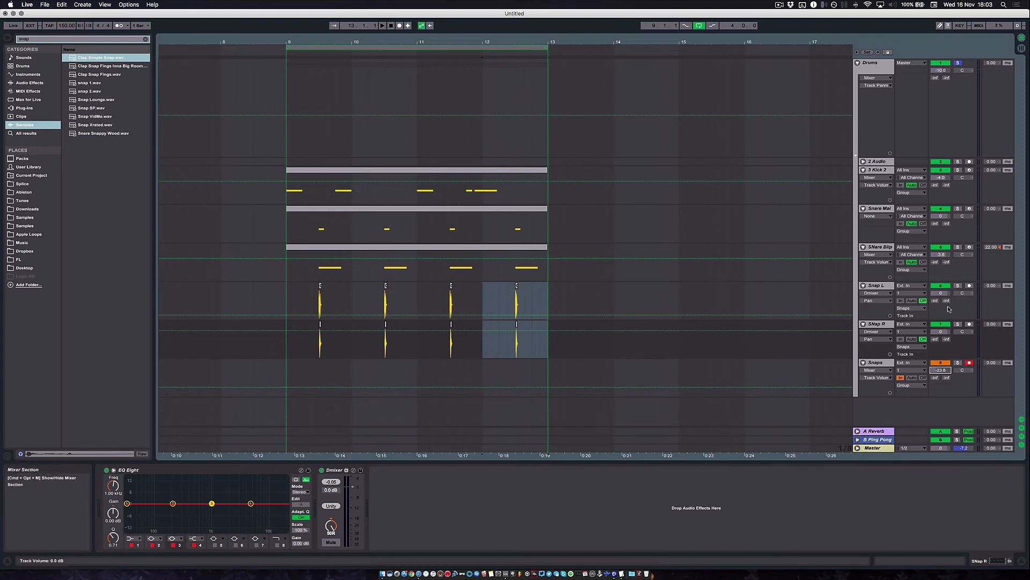
key(space)
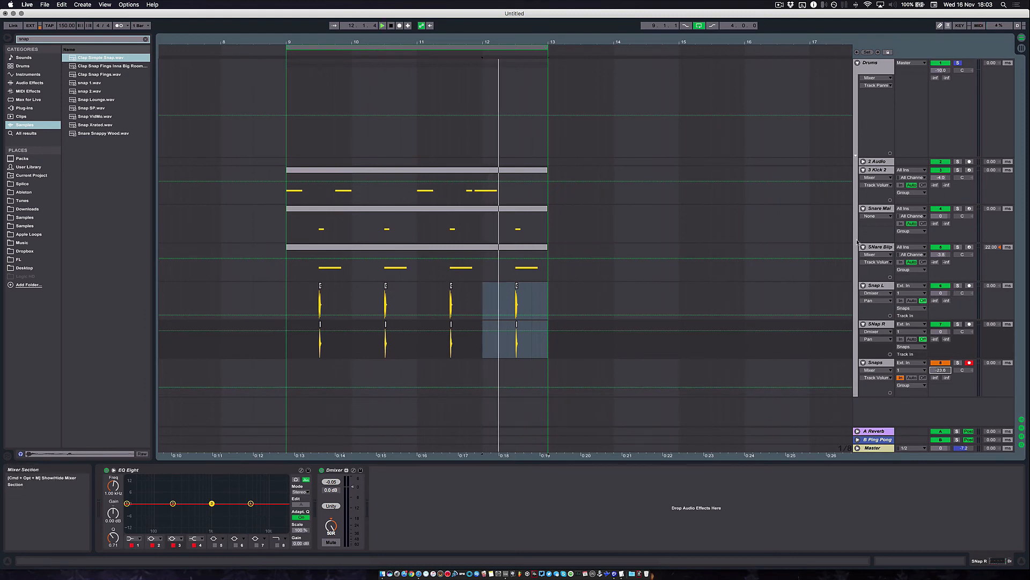
click(384, 173)
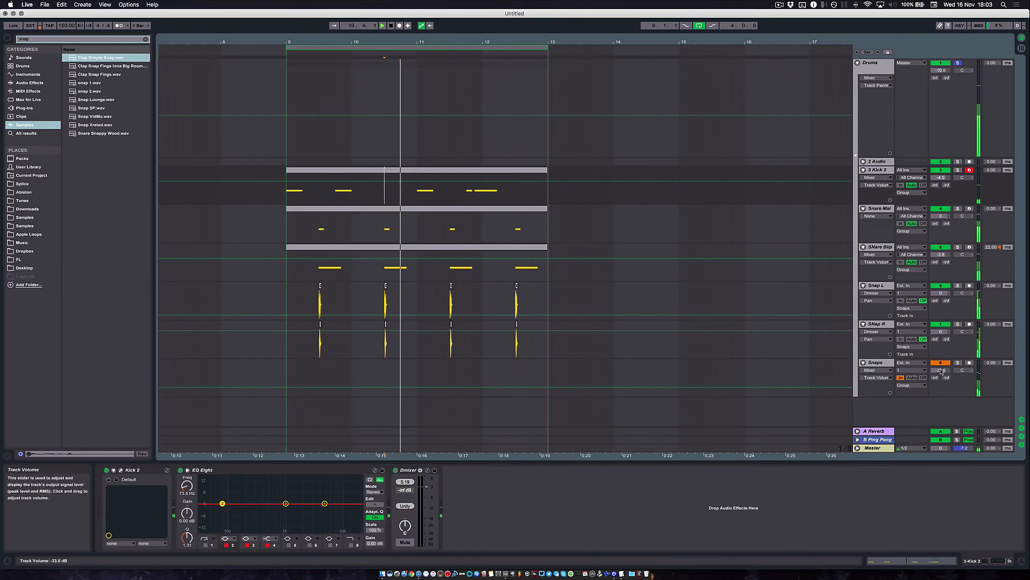
drag(941, 370, 941, 364)
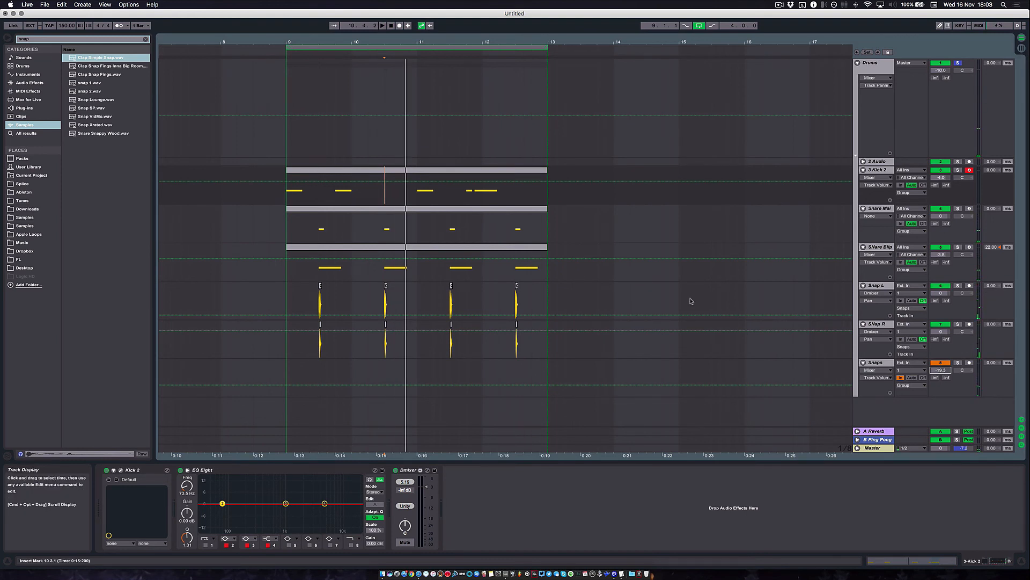
click(880, 248)
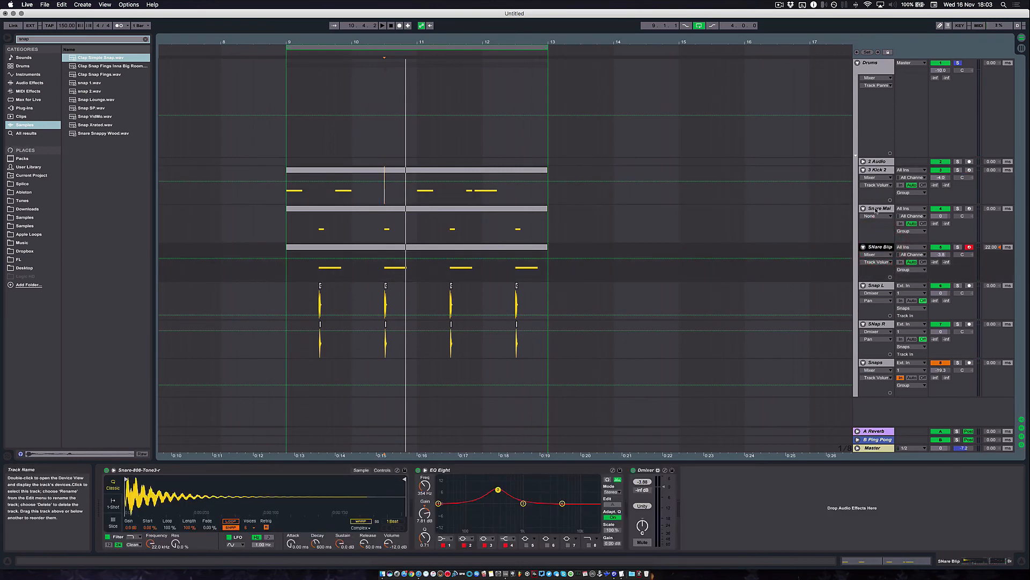
click(941, 369)
drag(940, 370, 941, 376)
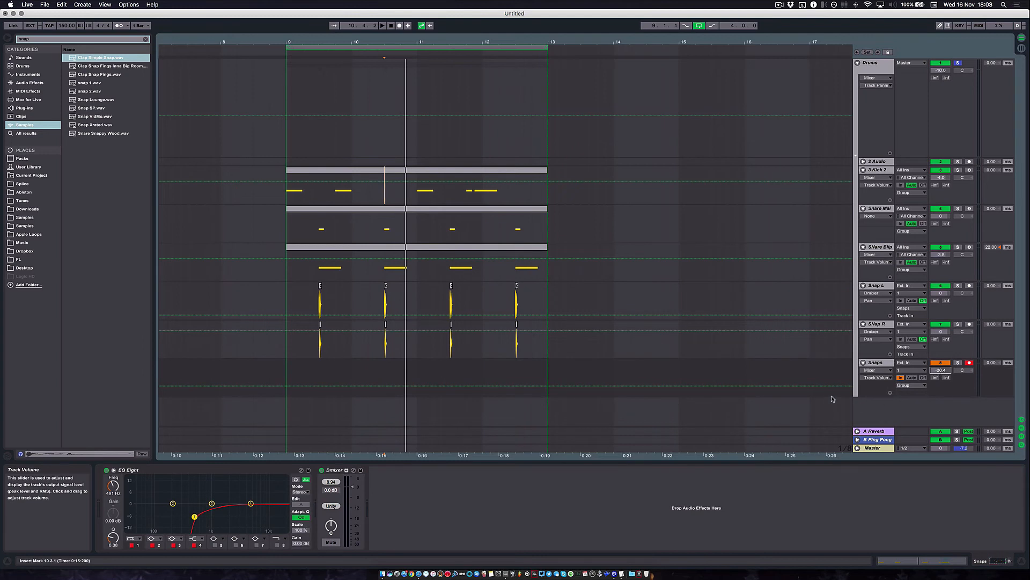
key(space)
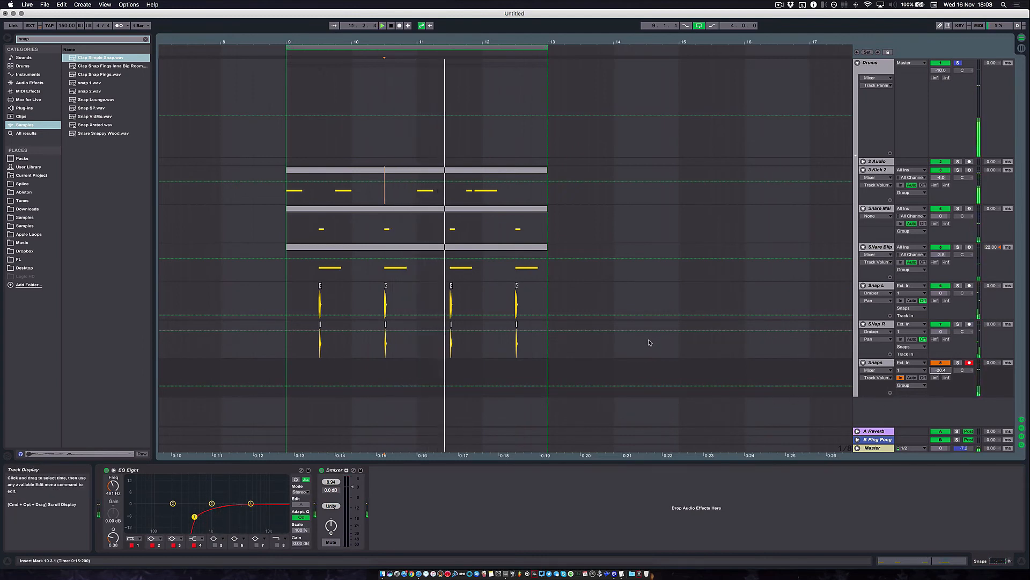
key(space)
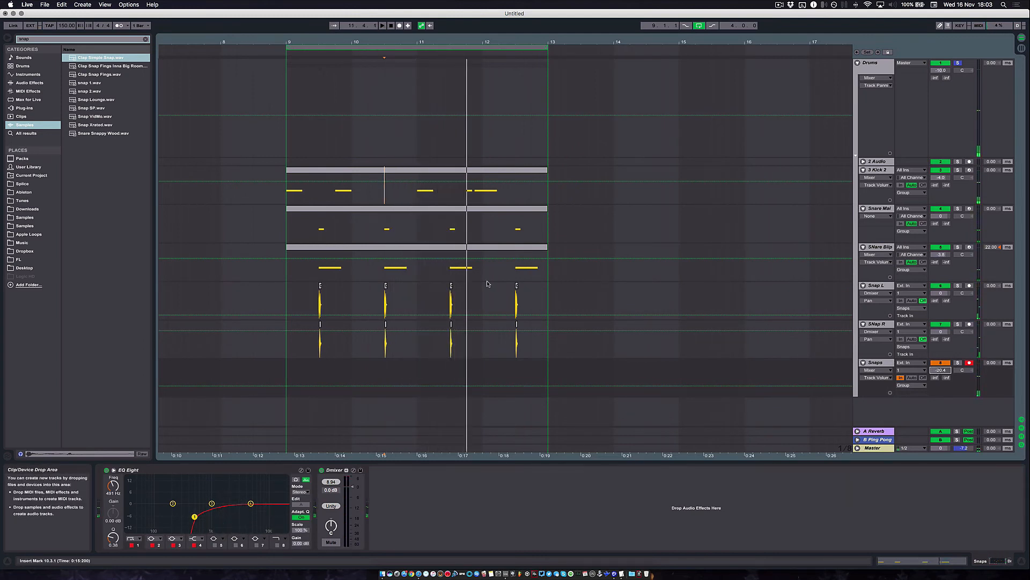
Step: Fold all tracks inside the Drums group and play the loop from bar 9
click(344, 168)
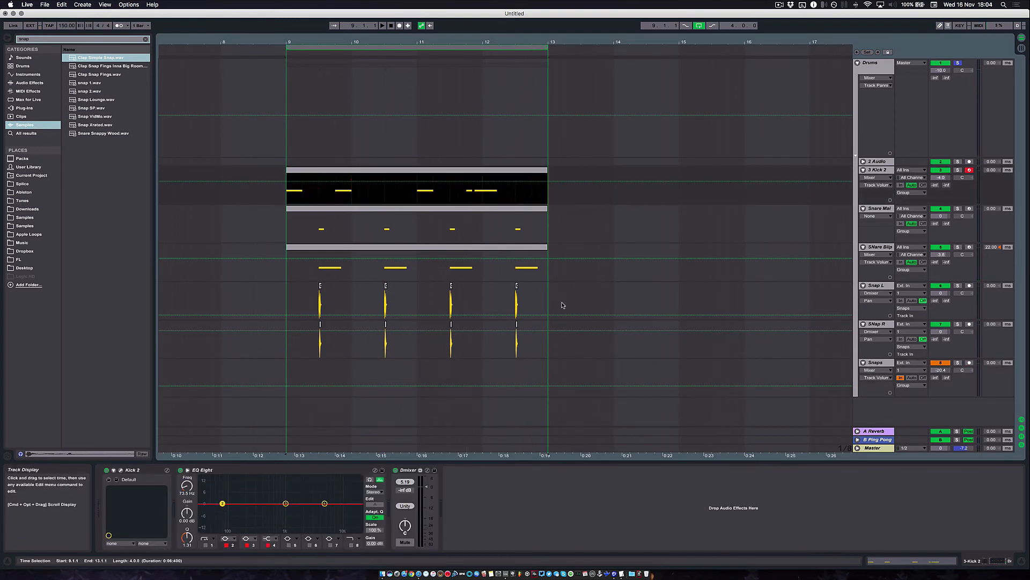
alt+click(863, 324)
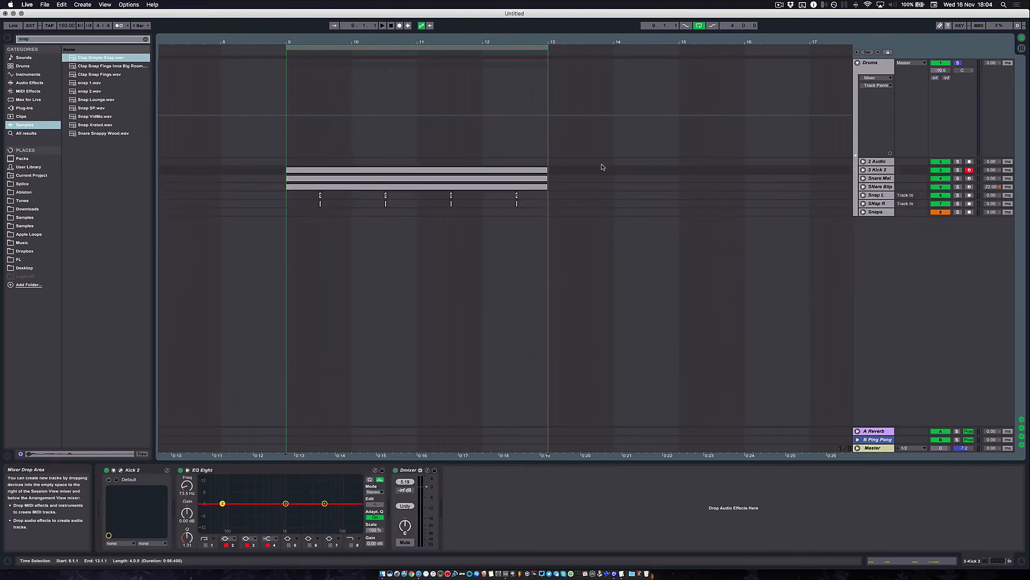
key(space)
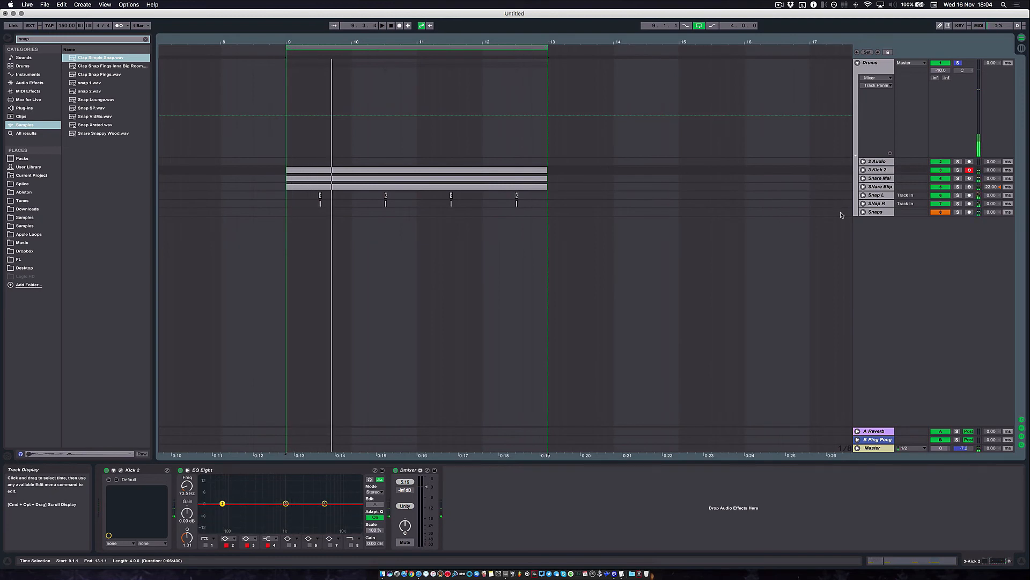
Step: Insert a new audio track directly below the Snaps track in the Drums group
click(875, 212)
click(875, 212)
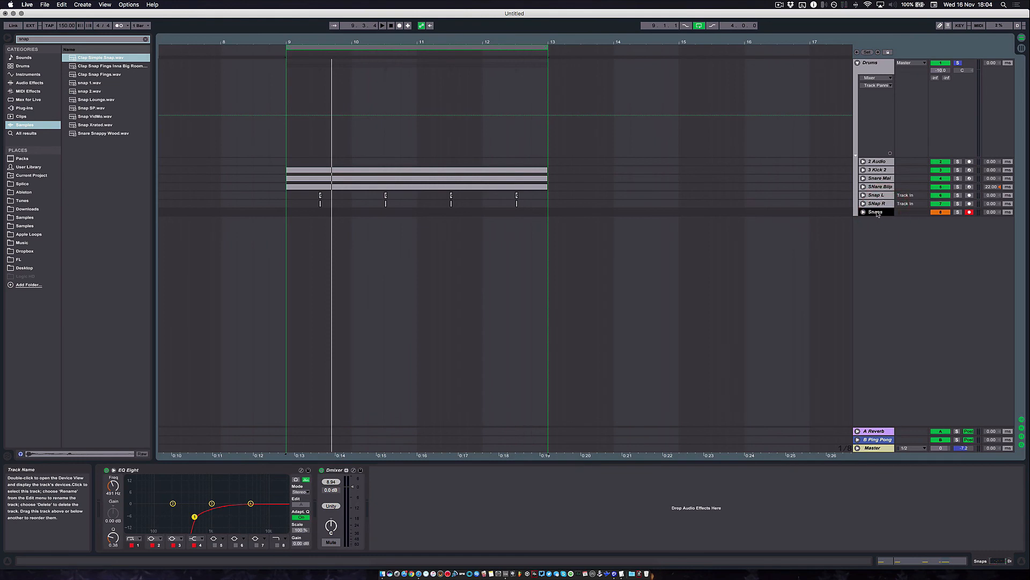
click(883, 213)
key(super+t)
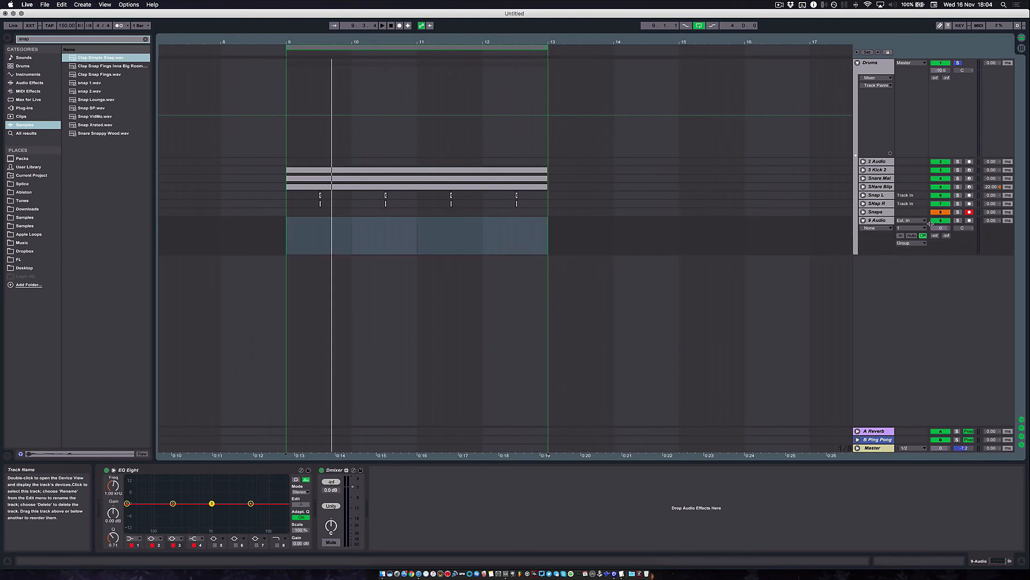
click(878, 221)
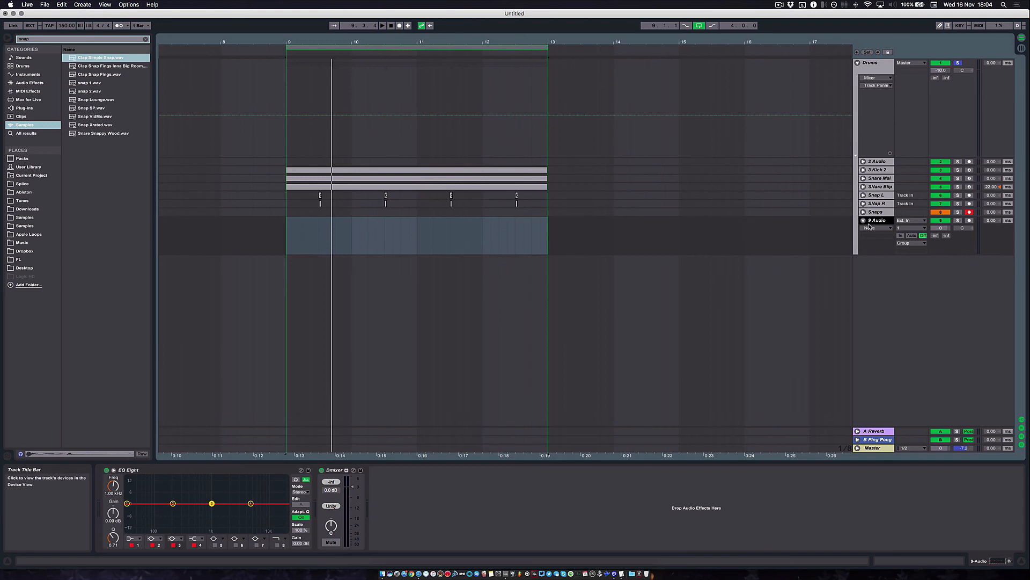
Step: Examine the Drums group's effects chain: Drum - full parallel, Warm Up Highs, EQ Eight and the Sausage Fattener plug-in
click(871, 63)
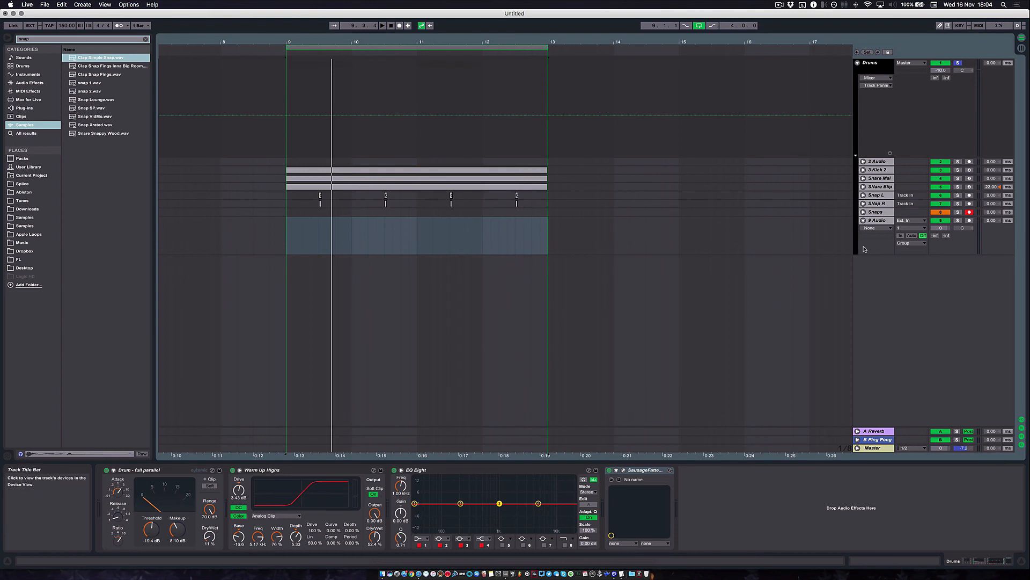
click(877, 215)
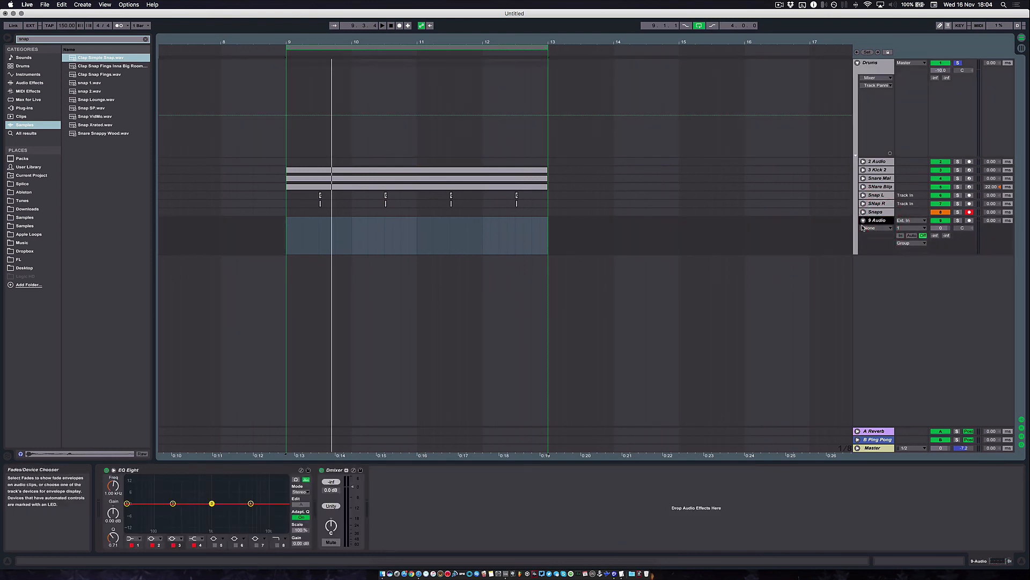
click(876, 94)
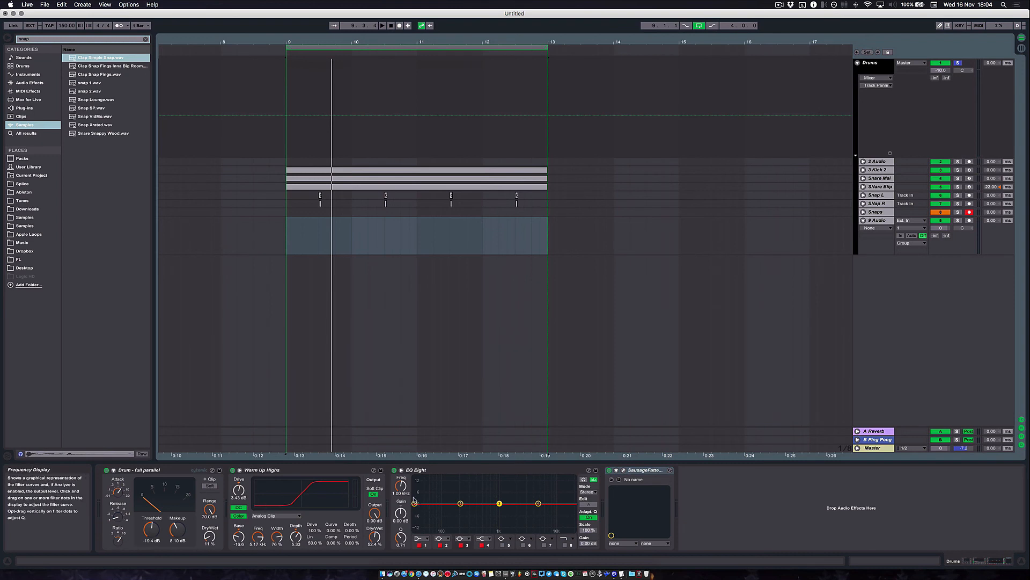
click(152, 470)
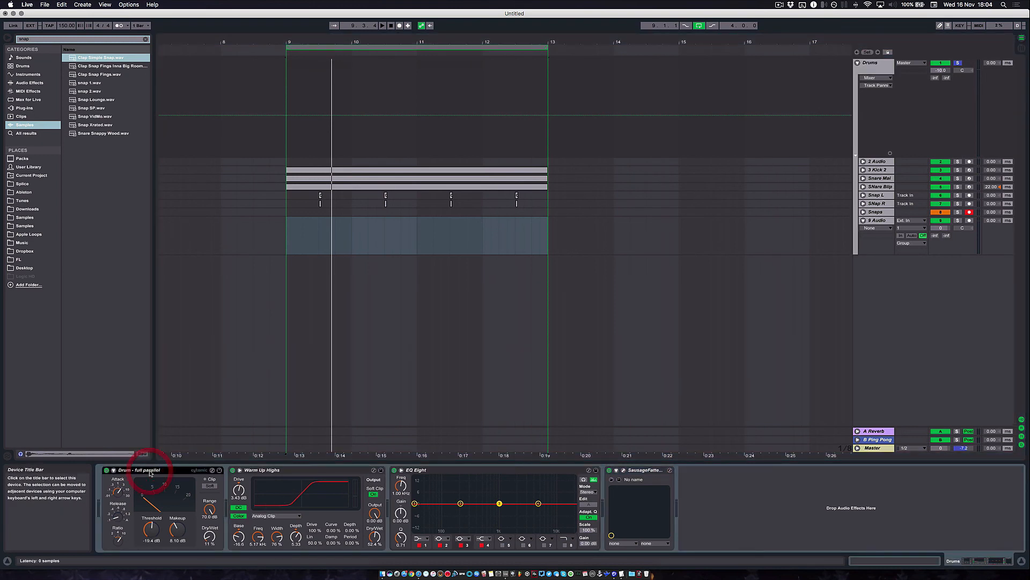
click(318, 470)
click(489, 473)
click(638, 470)
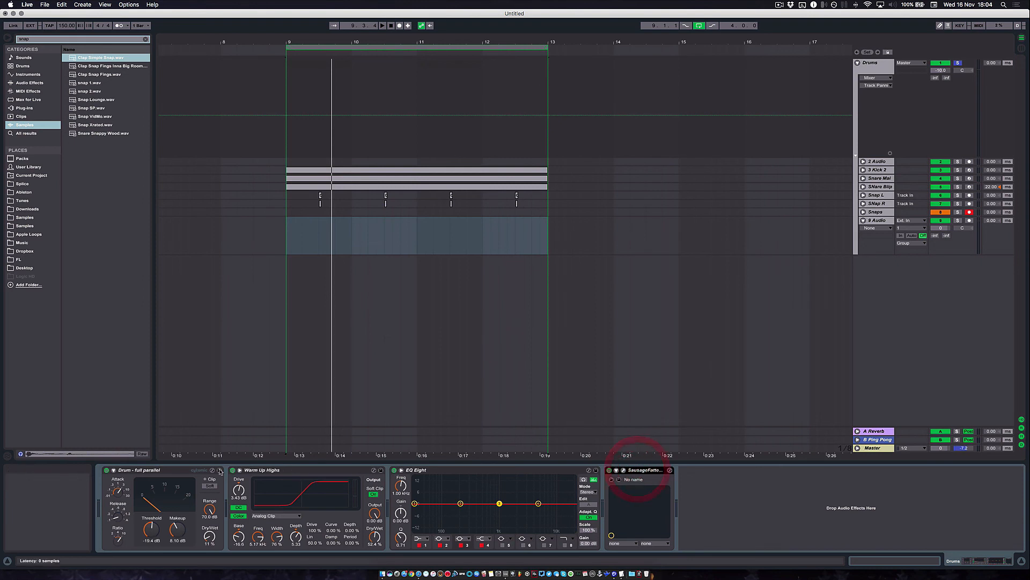
click(138, 470)
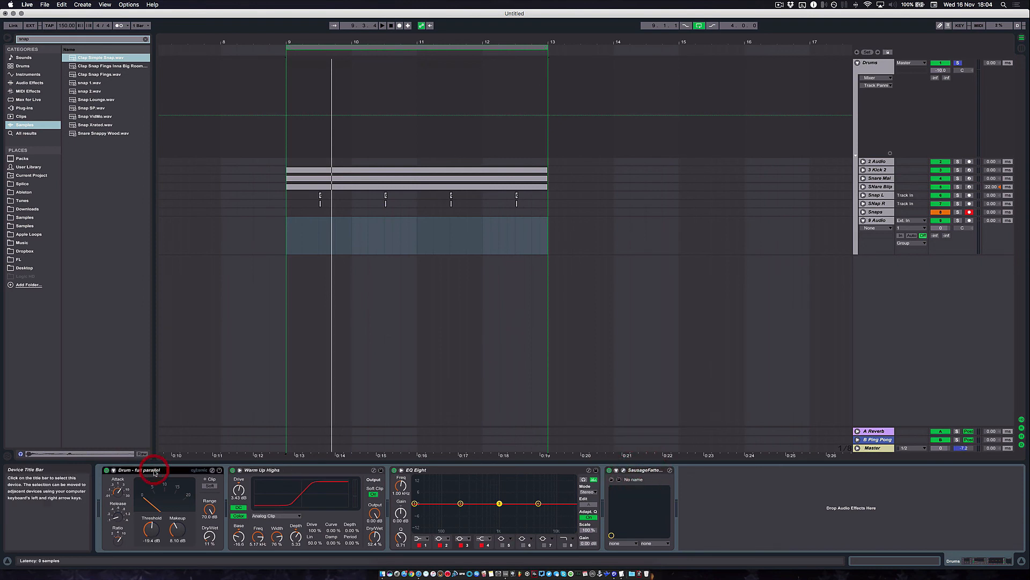
right_click(271, 470)
right_click(271, 471)
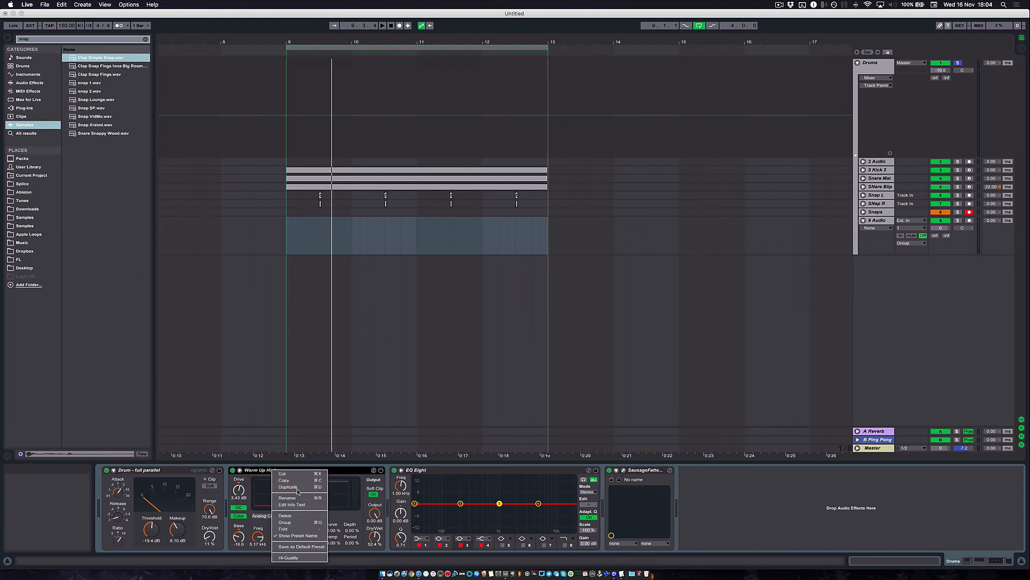
click(255, 471)
click(859, 64)
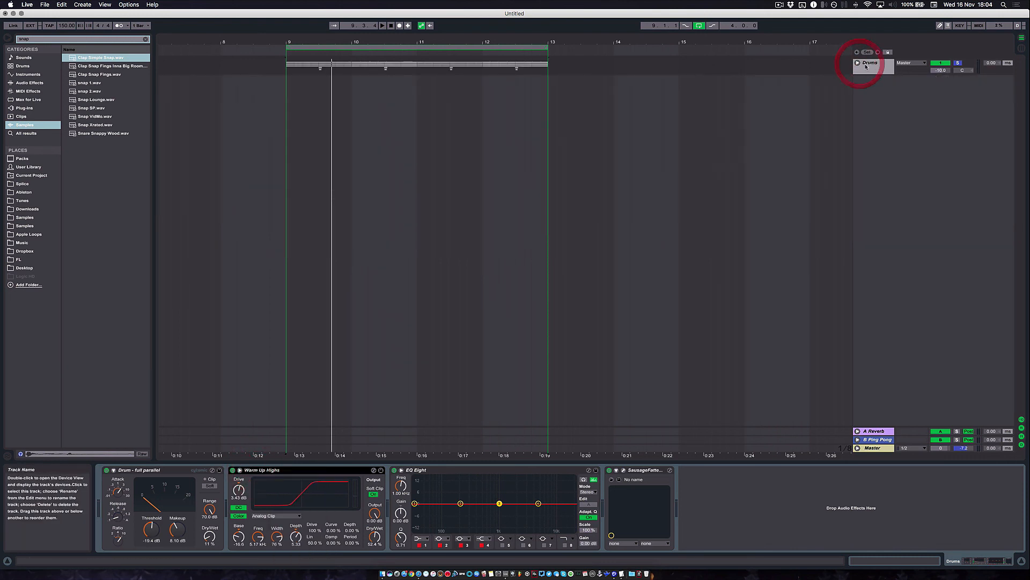
click(858, 64)
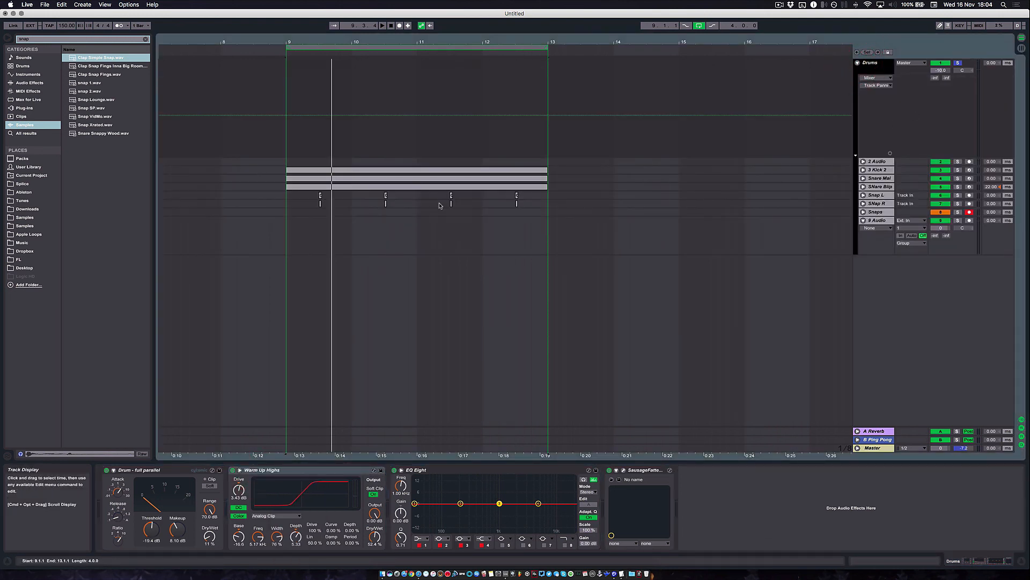
click(858, 63)
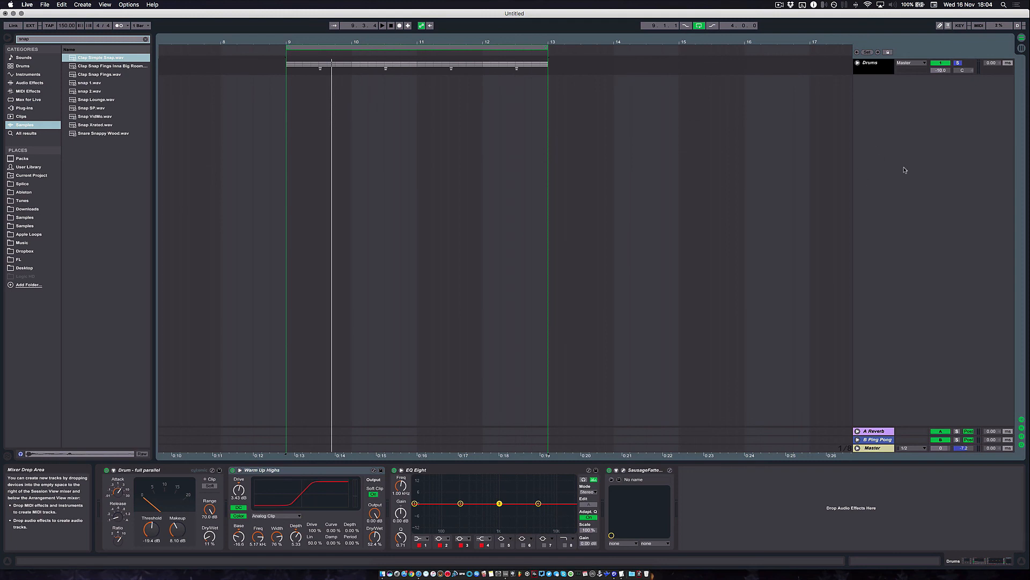
click(857, 63)
click(858, 64)
click(858, 64)
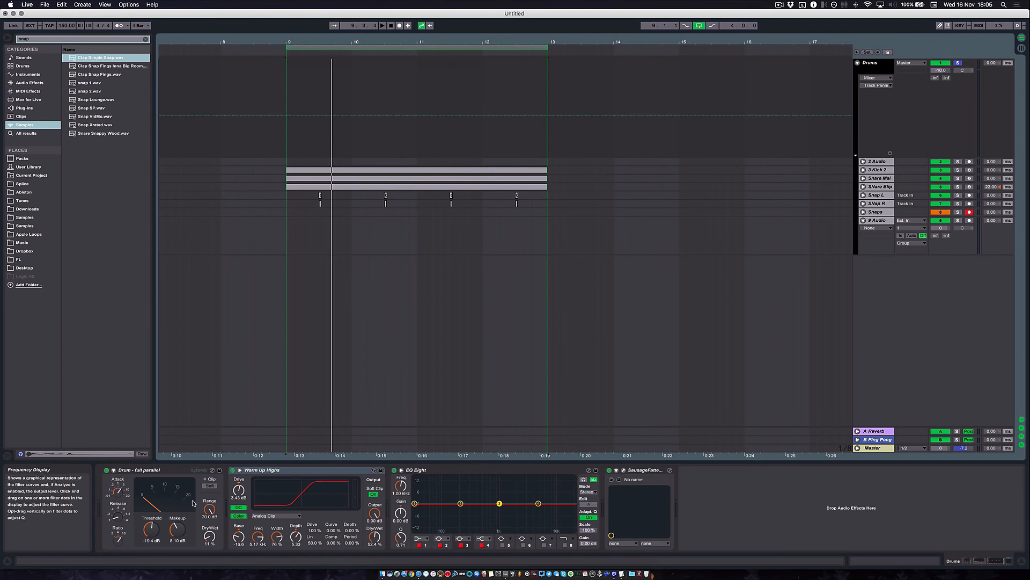
click(880, 220)
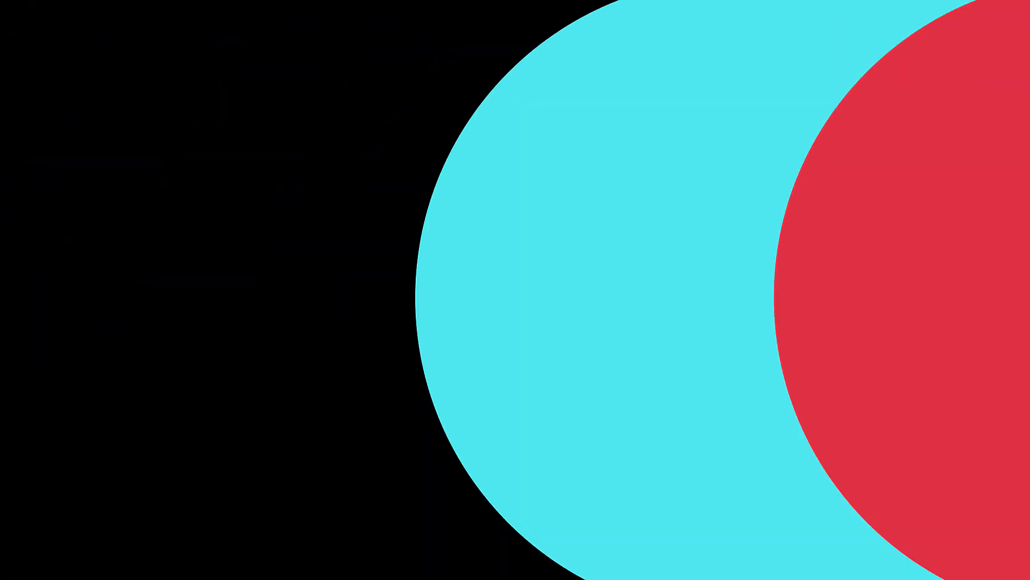
Step: Switch to Chrome, open sonicacademy.com and look through its courses and preset packs
text(sonicacademy.com)
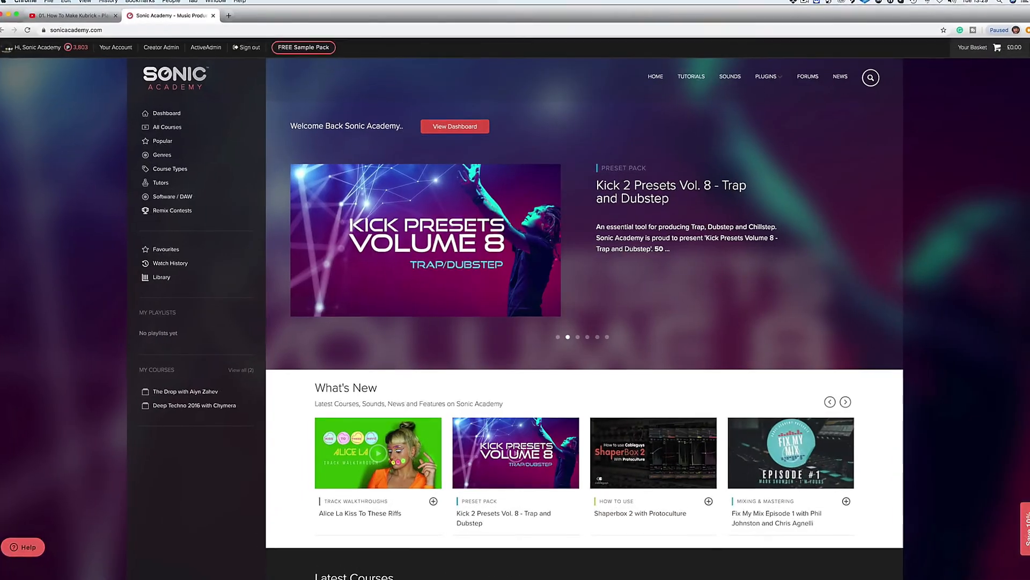
scroll(516, 322, down, 5)
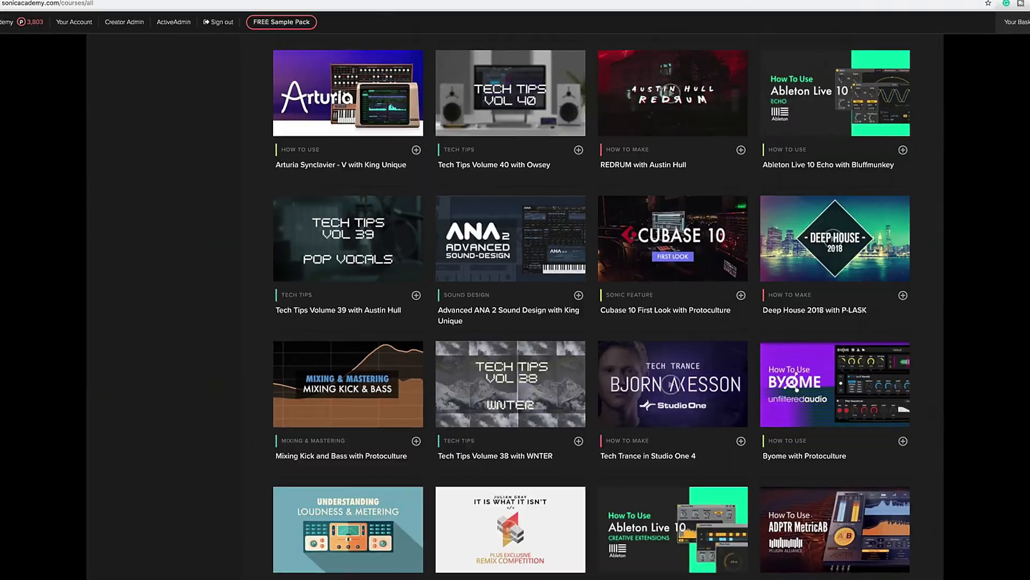
click(335, 384)
click(391, 188)
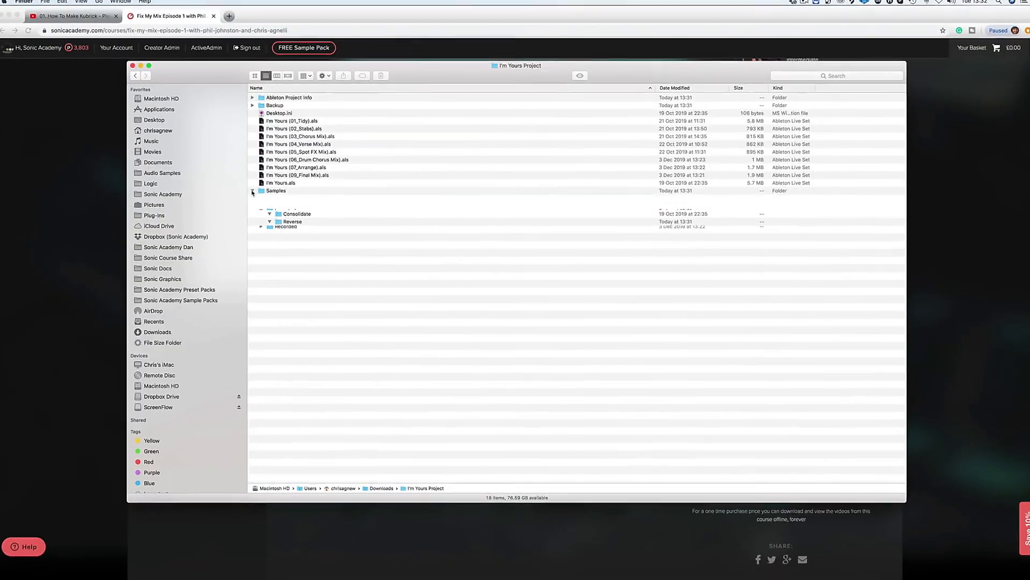
alt+click(252, 188)
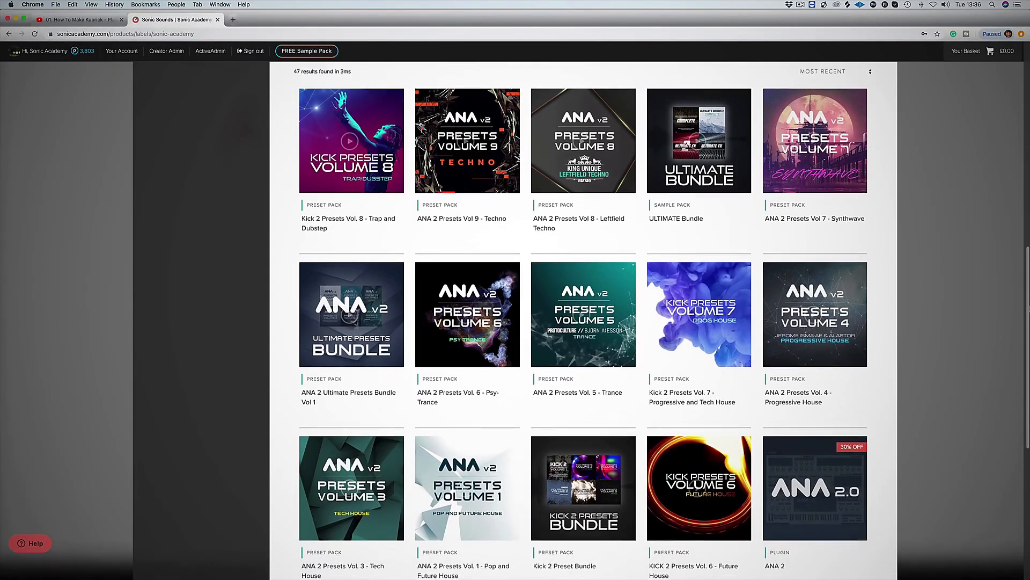
scroll(584, 322, down, 3)
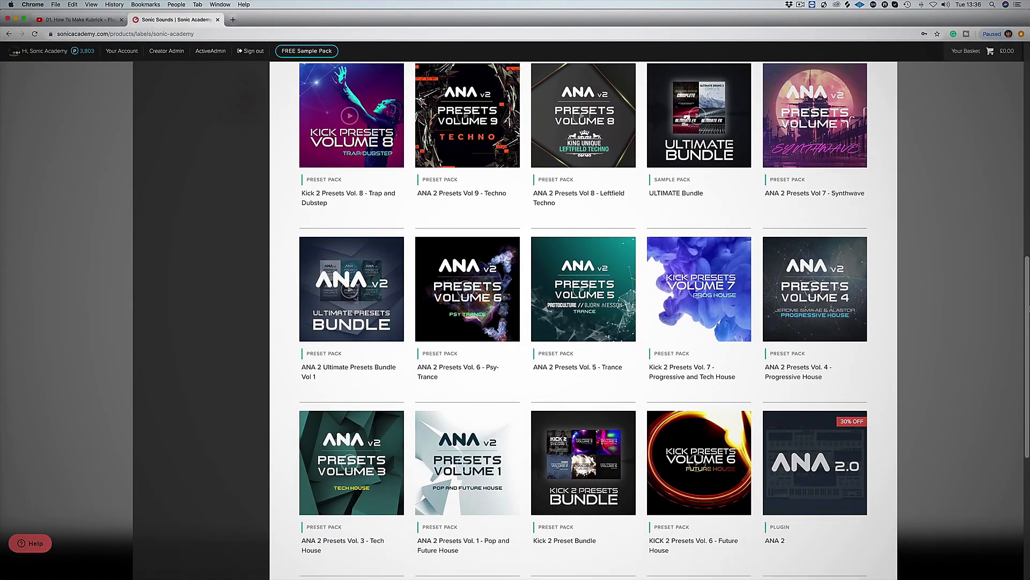